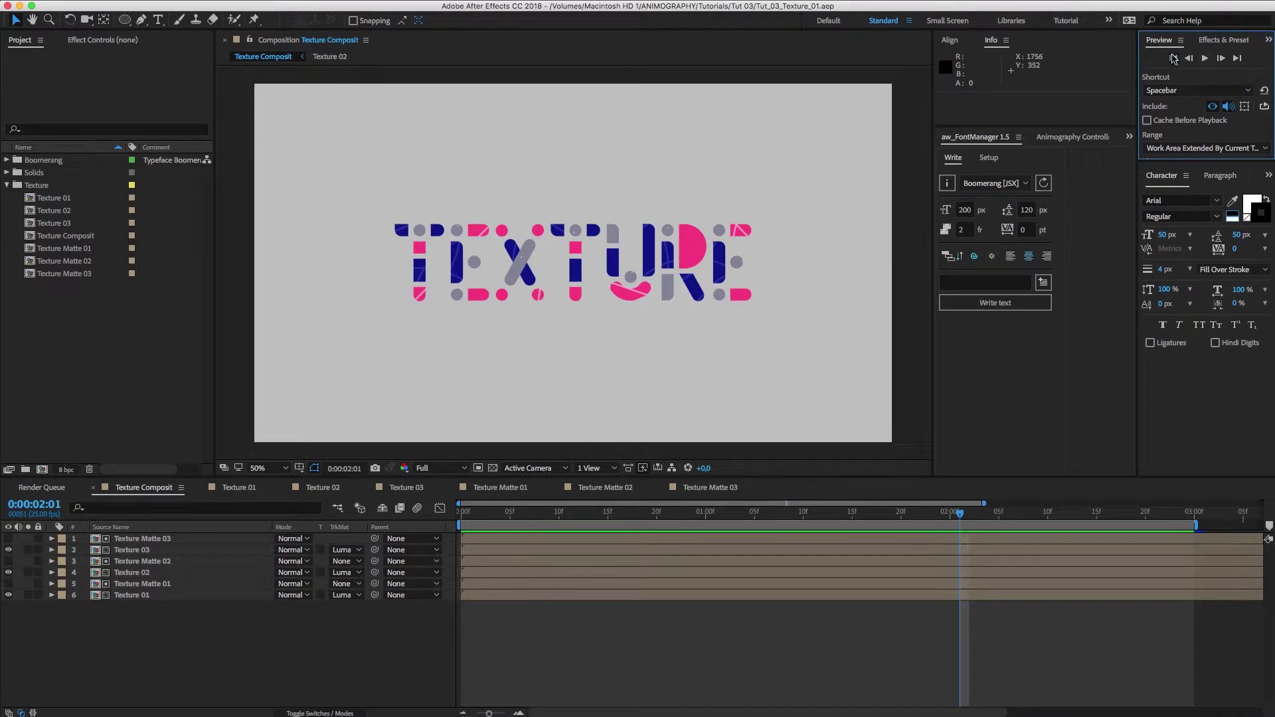
Preview the current composition's animation from the start
left_click(1206, 61)
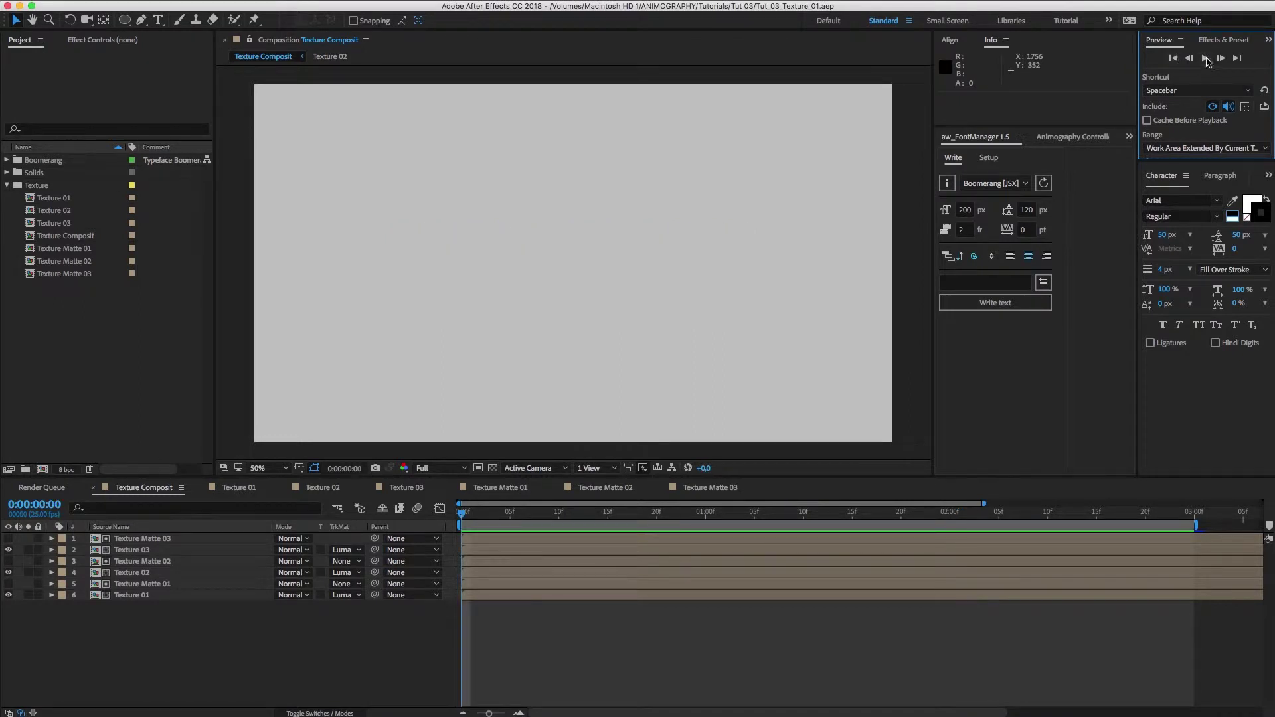
key("space")
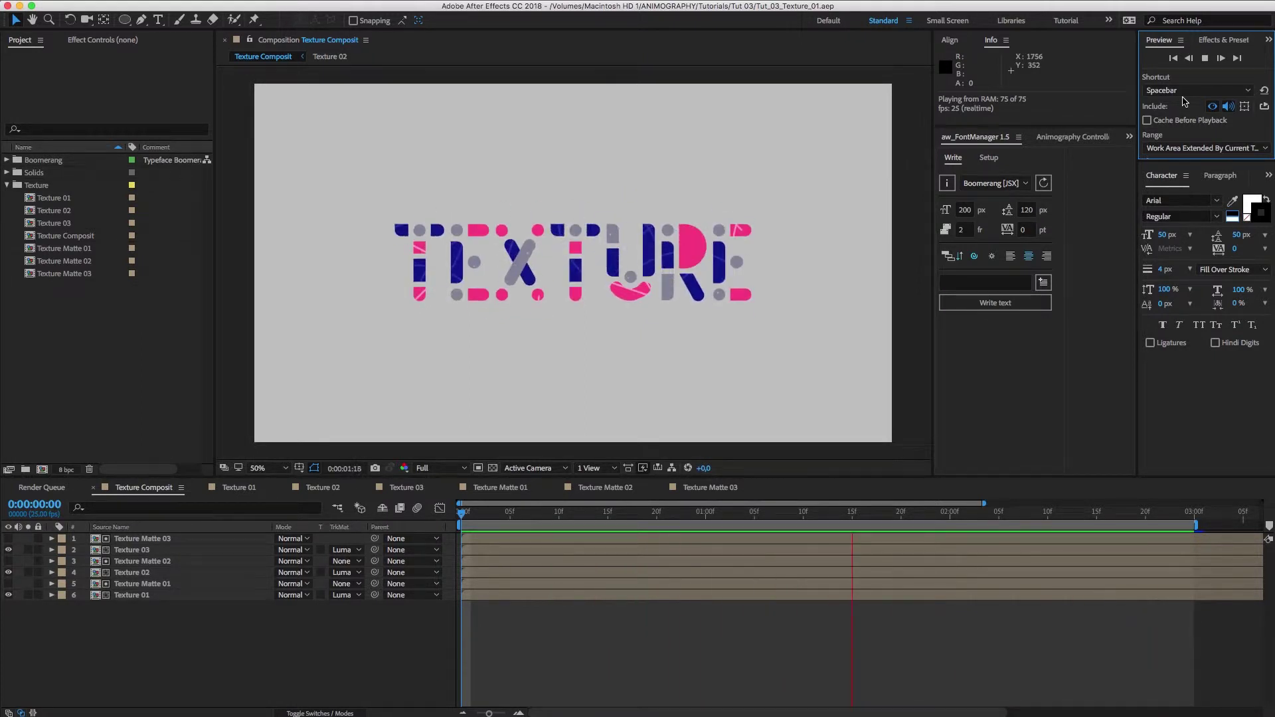
key("space")
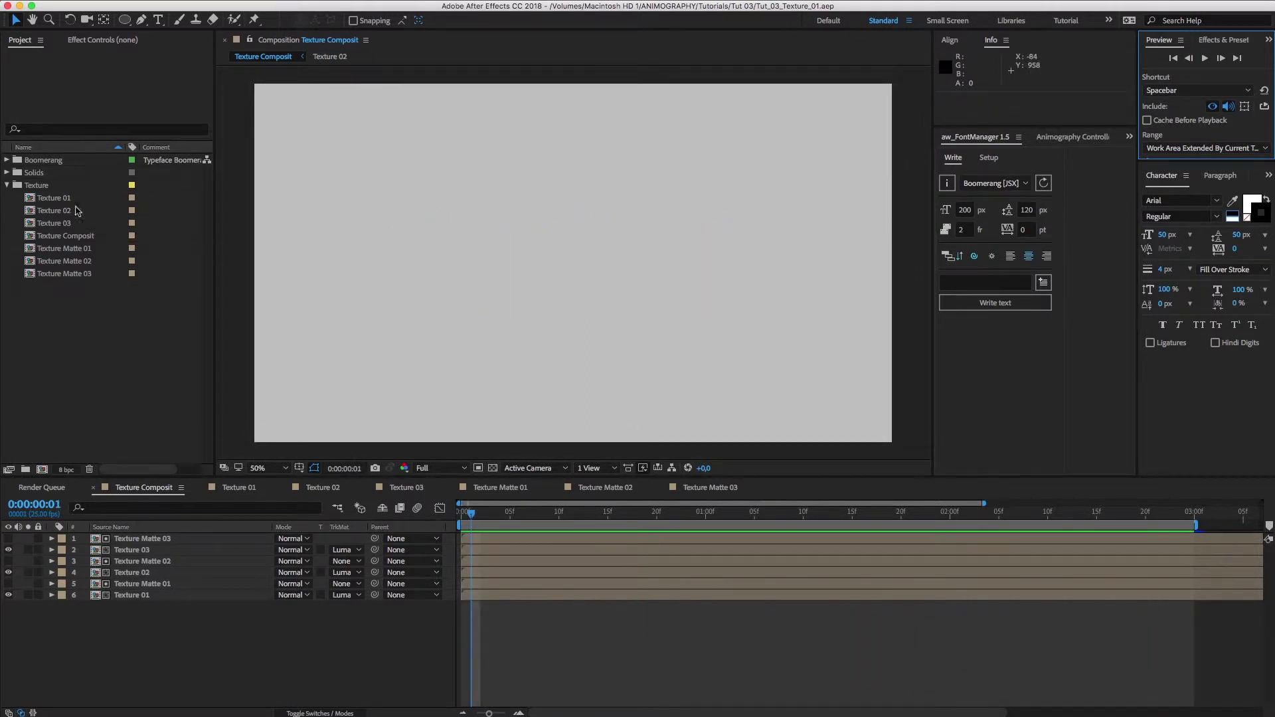
Delete the Texture Composit and Texture Matte 01–03 comps from the project
left_click(60, 199)
left_click(66, 238)
left_click(68, 273, "shift")
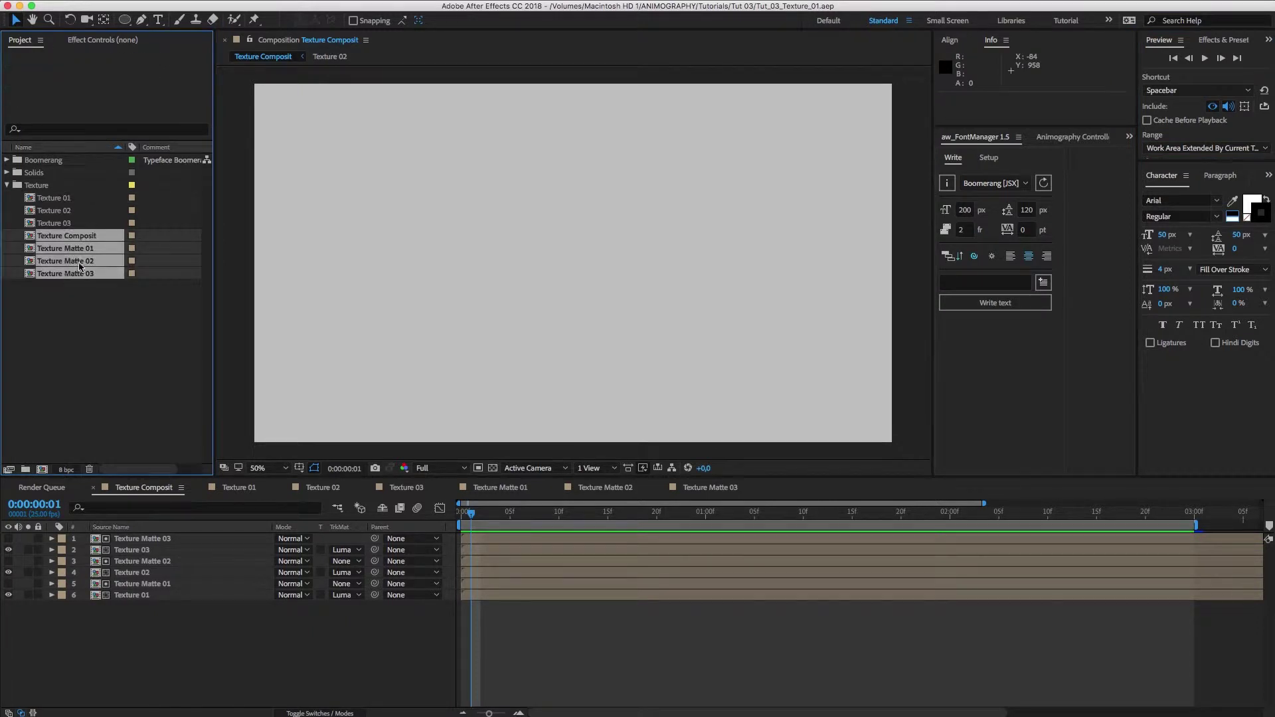
key("Delete")
left_click(764, 384)
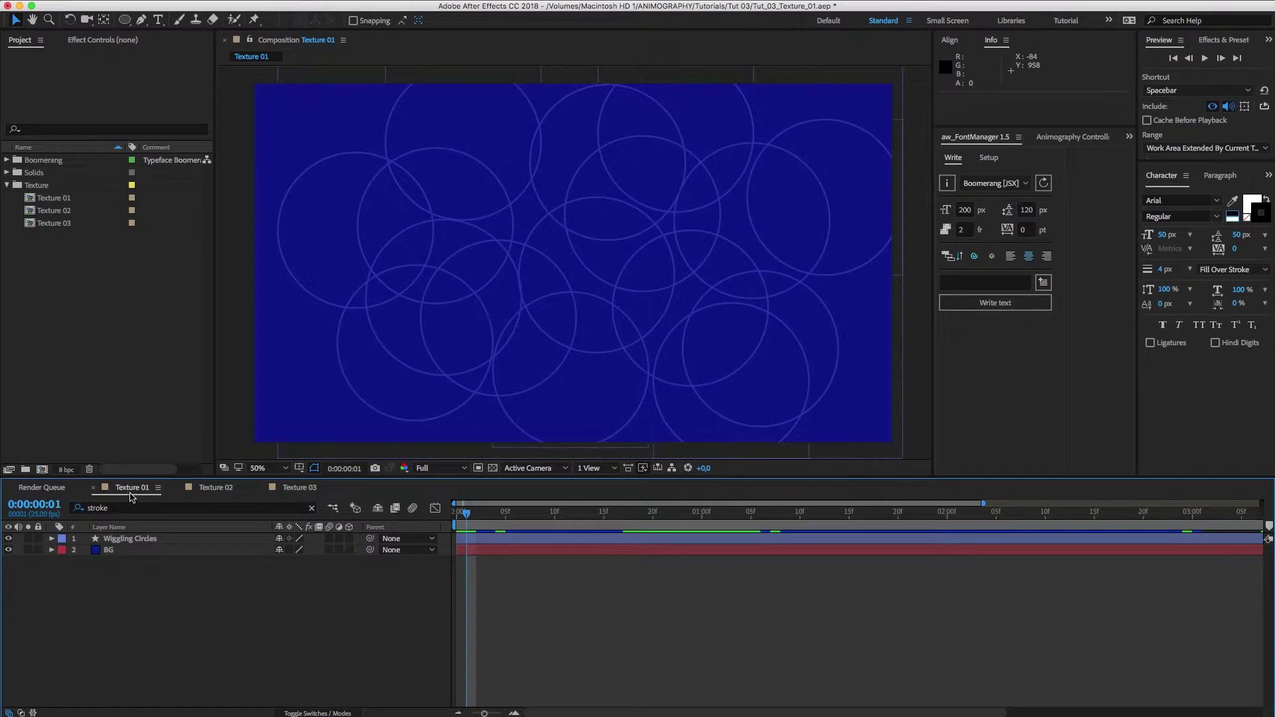
Scrub through the Texture 01, Texture 02 and Texture 03 timelines, ending in Texture 03
left_click_drag(467, 515, 662, 515)
left_click(217, 487)
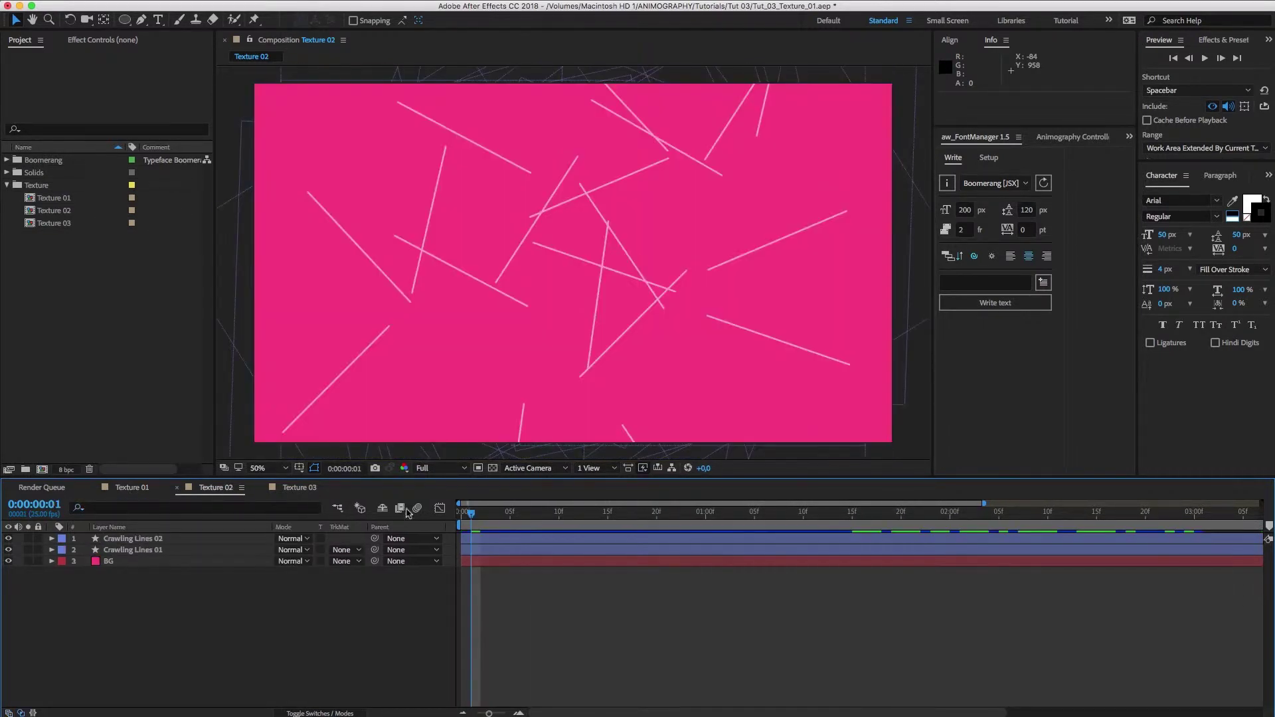
left_click_drag(473, 517, 617, 515)
left_click(300, 488)
left_click_drag(476, 515, 568, 538)
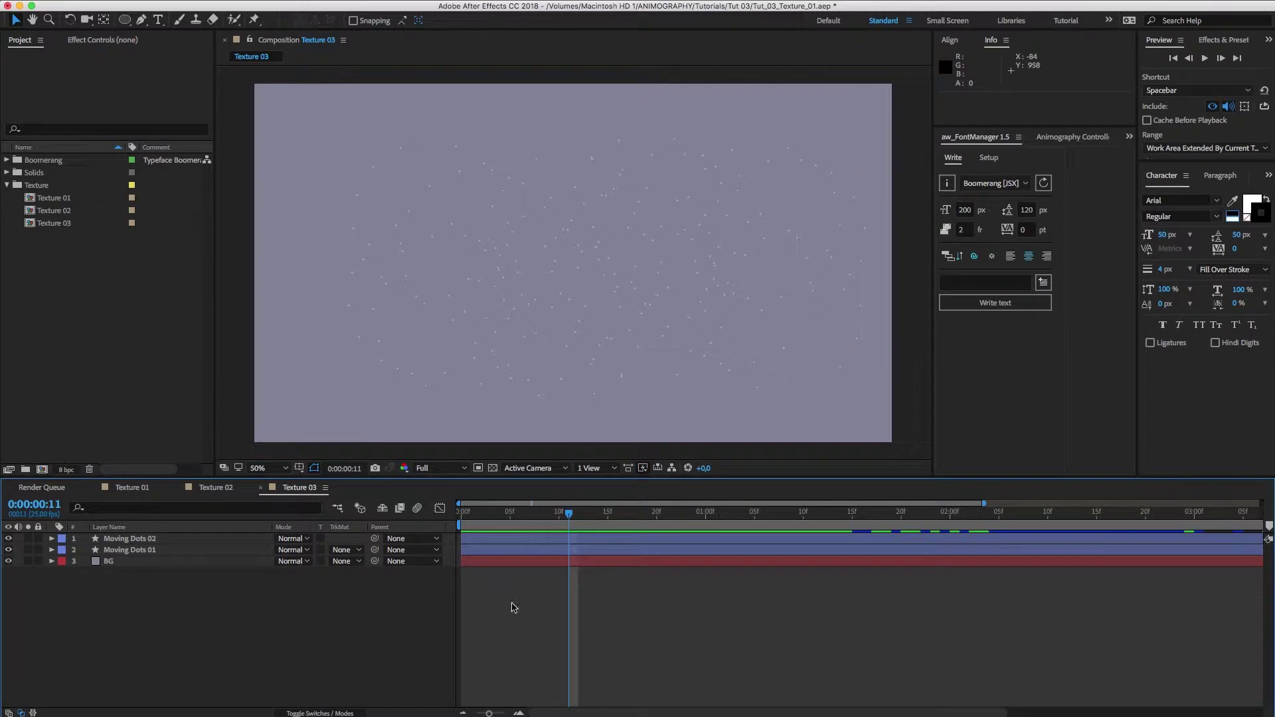
Create the Texture Matte 01 comp with a mid-gray background
left_click(510, 510)
key("super+n")
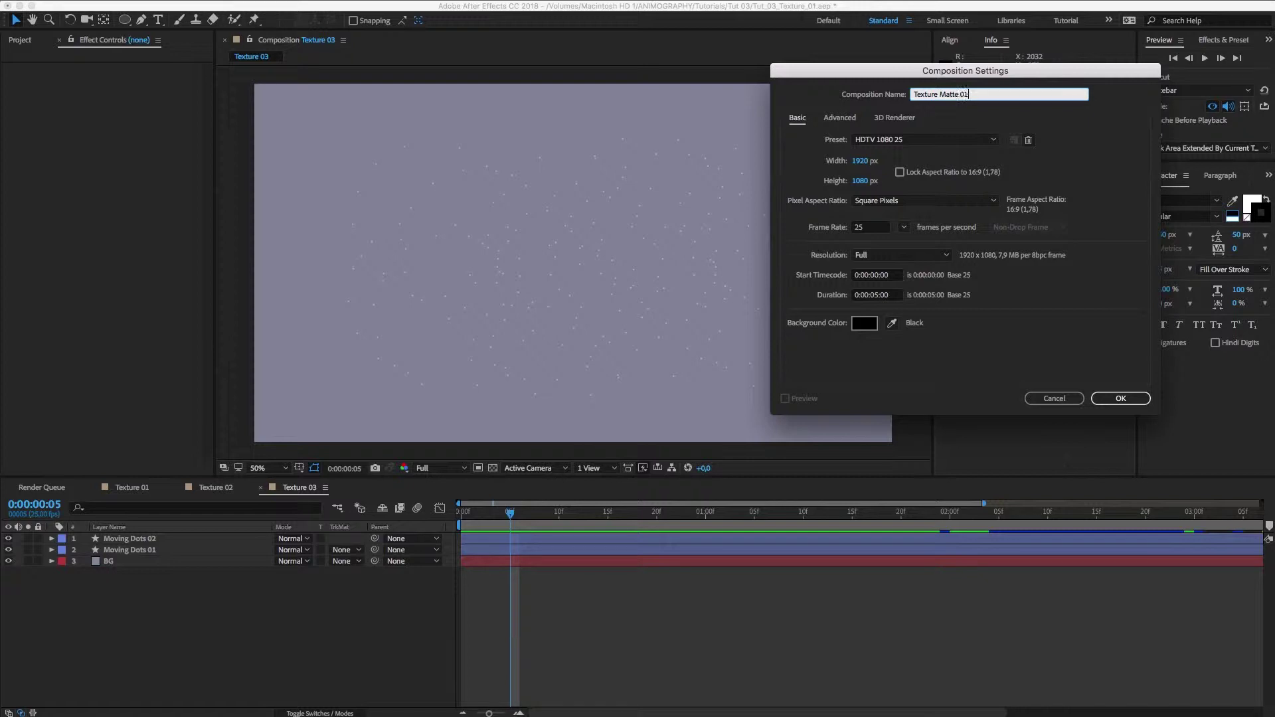
left_click(865, 323)
left_click(394, 419)
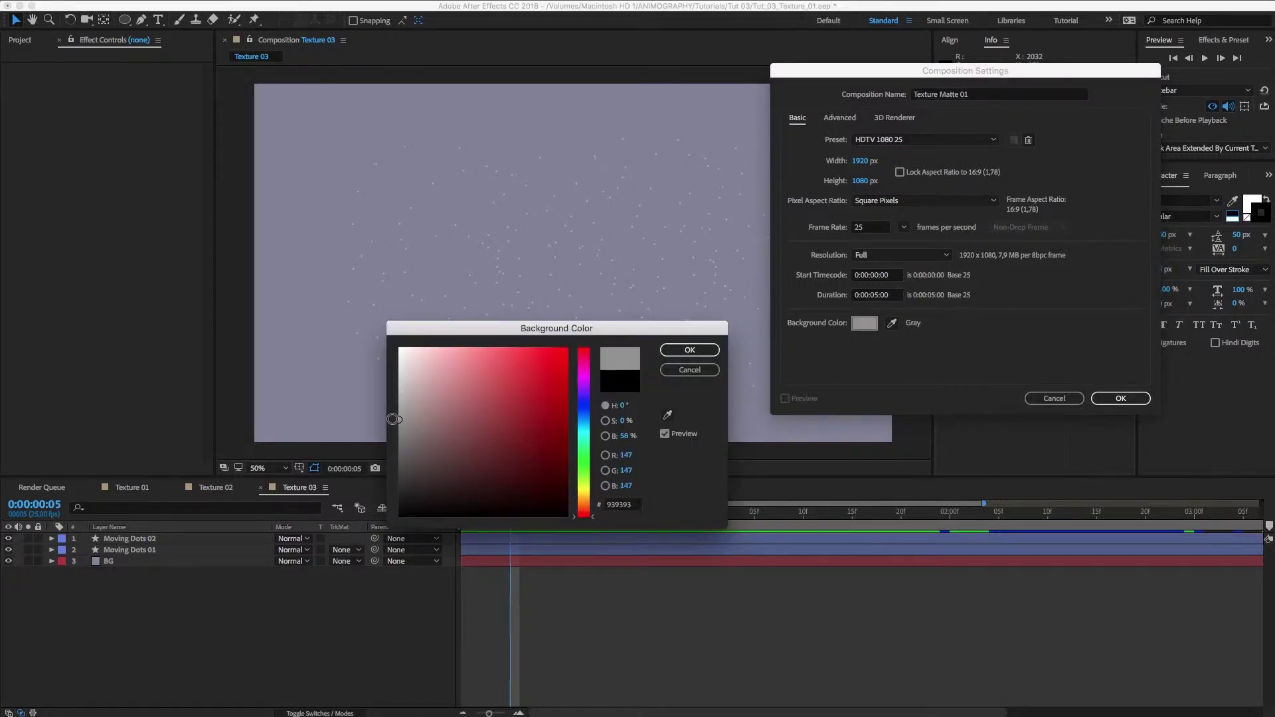
left_click(687, 367)
key("Return")
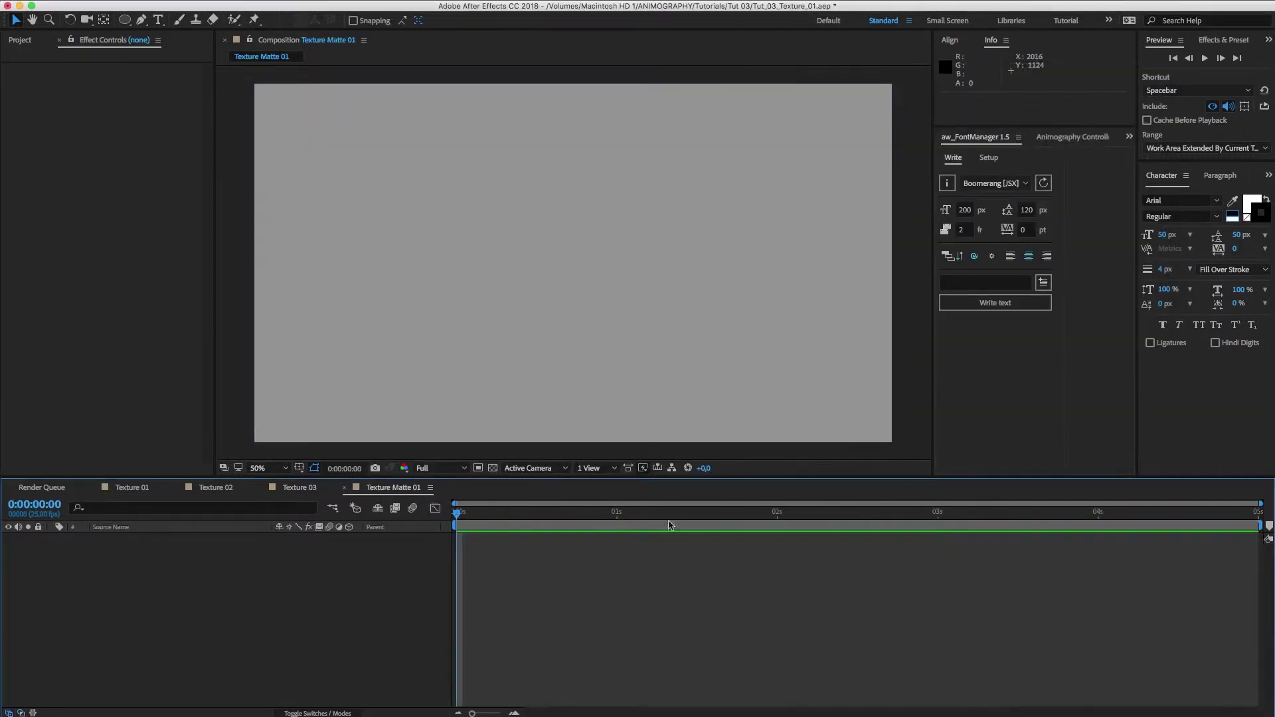
Generate animated TEXTURE lettering with aw_FontManager and preview it
left_click(975, 280)
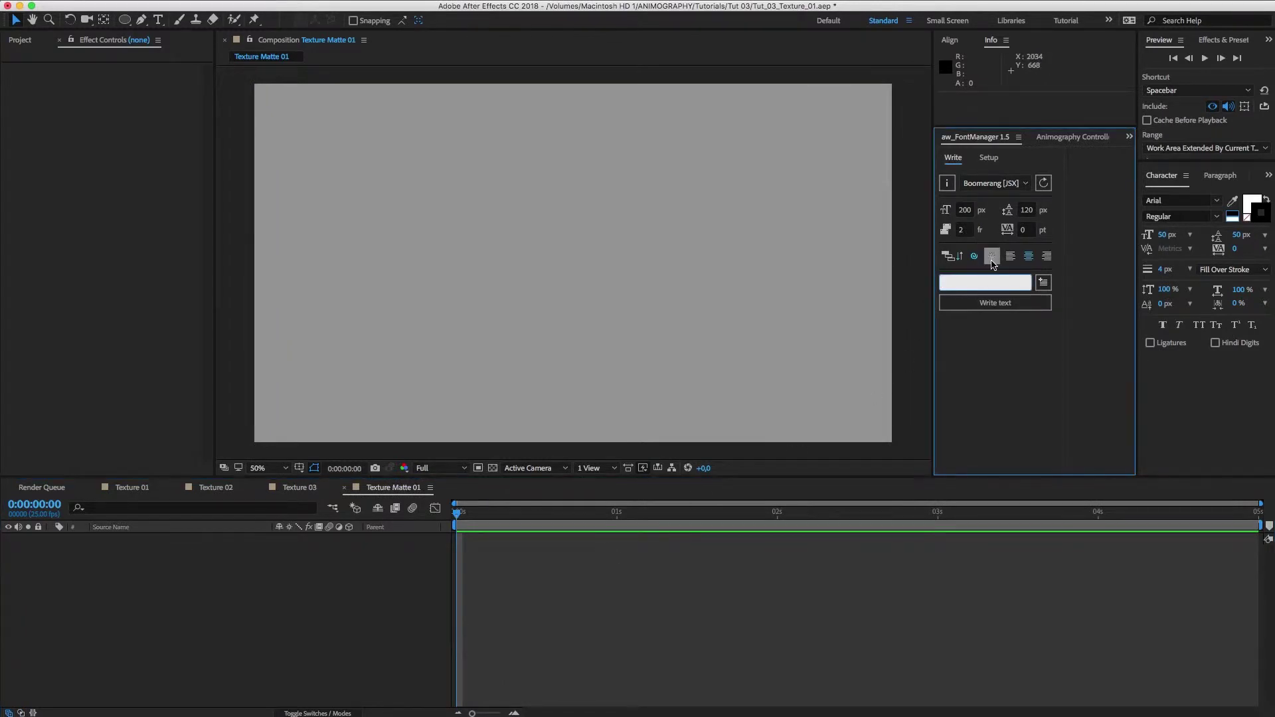
type("TEXTURE")
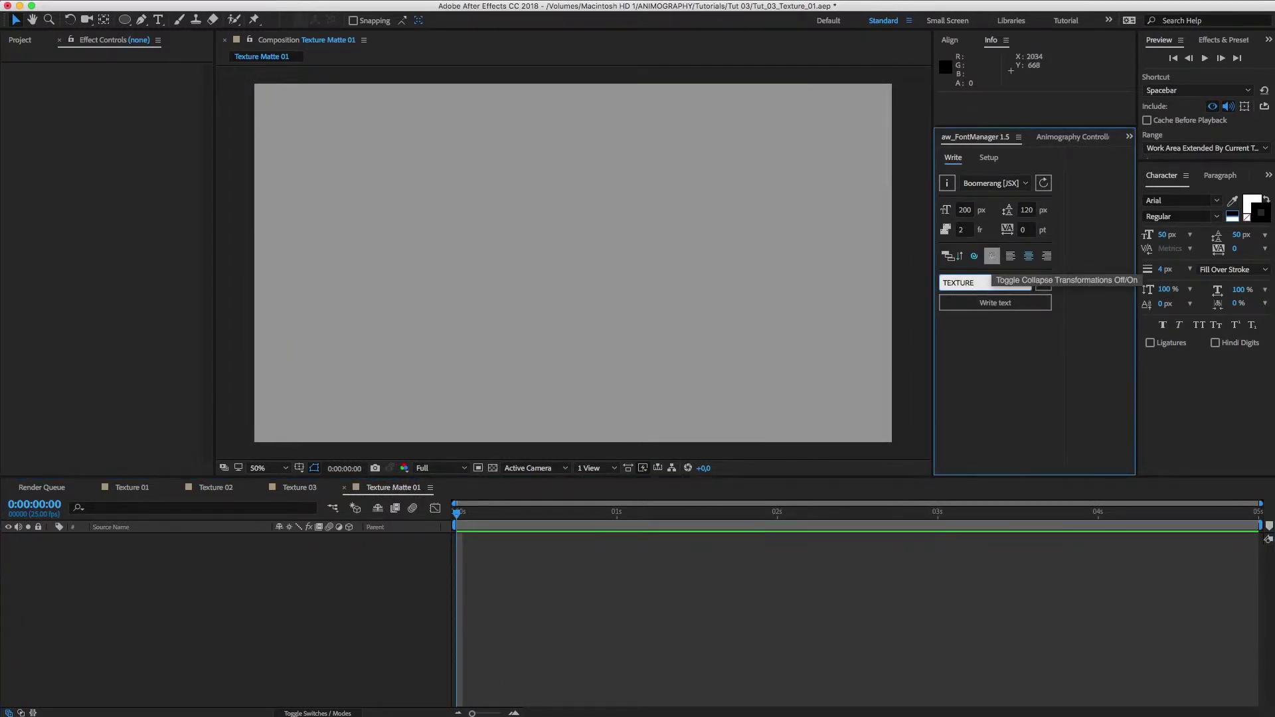
left_click(1002, 304)
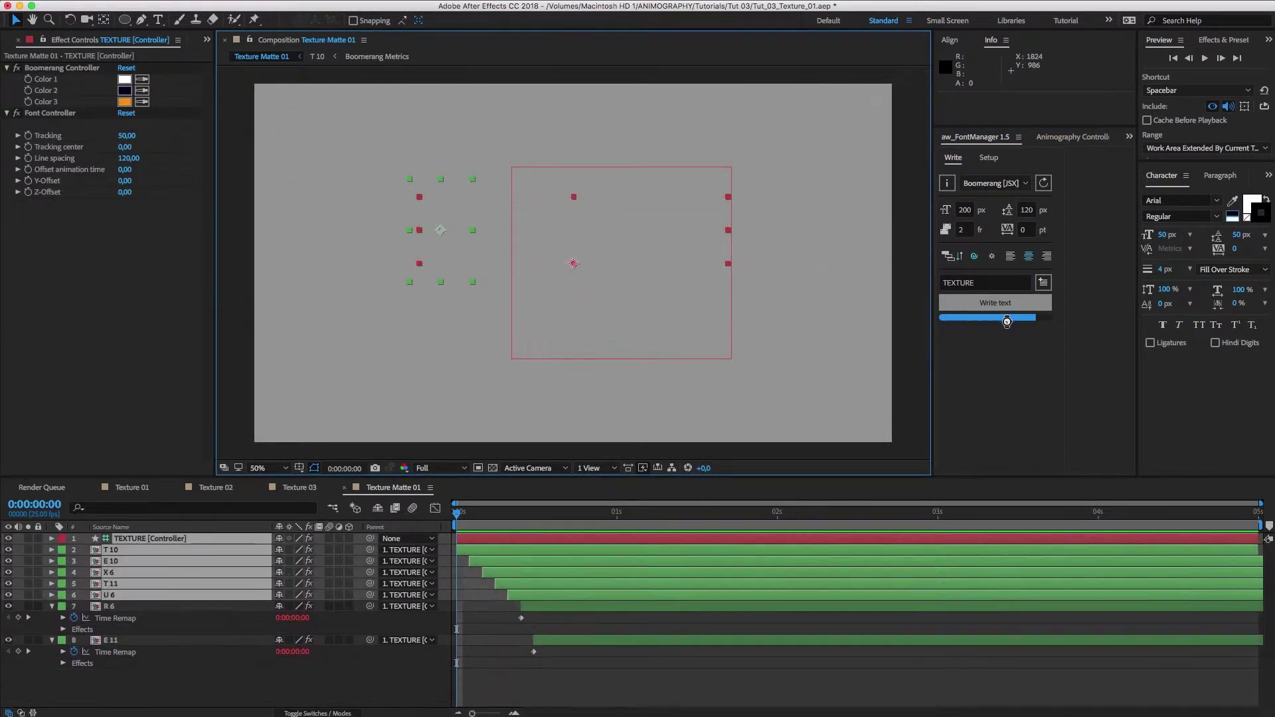
left_click(688, 660)
key("space")
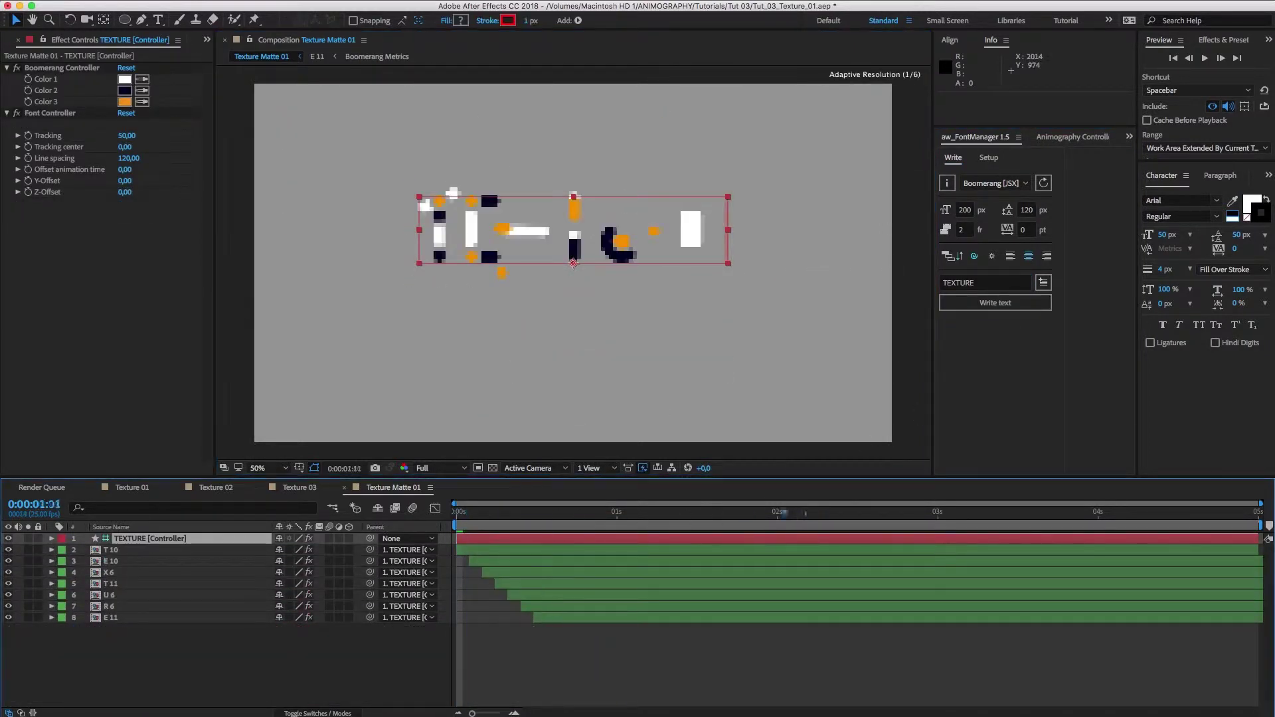
Hide the TEXTURE controller layer and move its Position down to Y 650
left_click(700, 667)
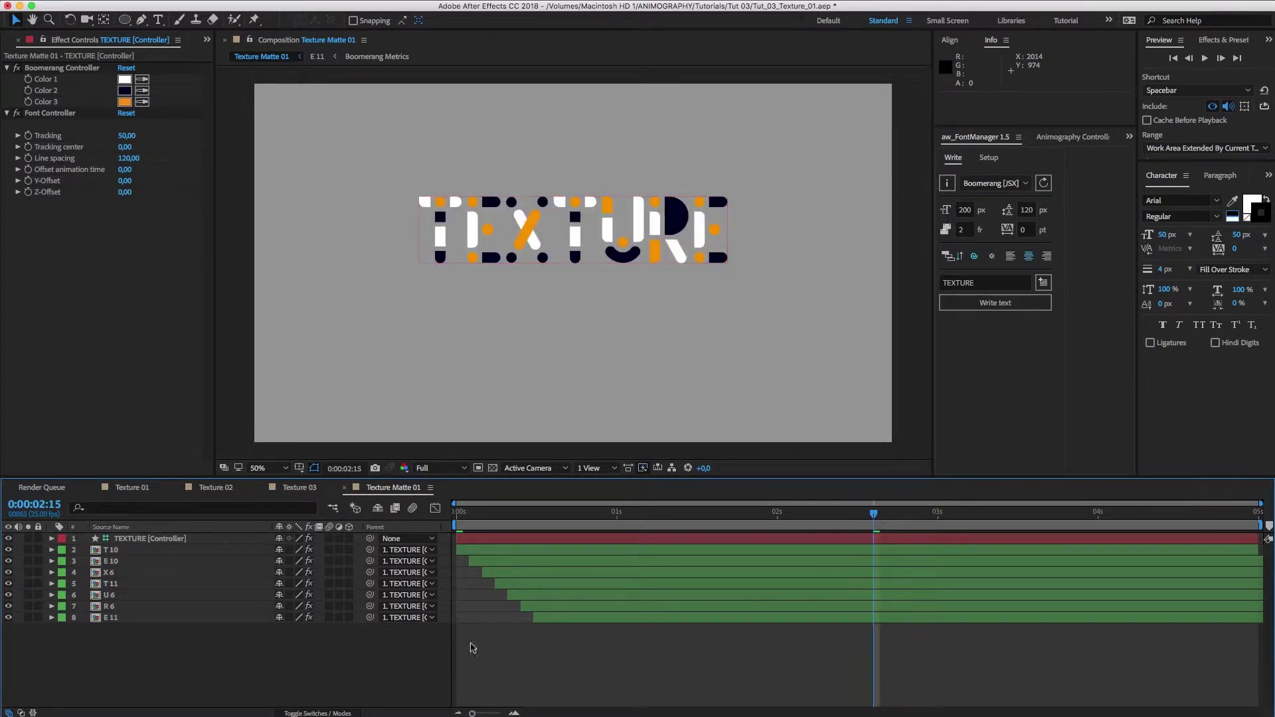
left_click(9, 541)
left_click(114, 538)
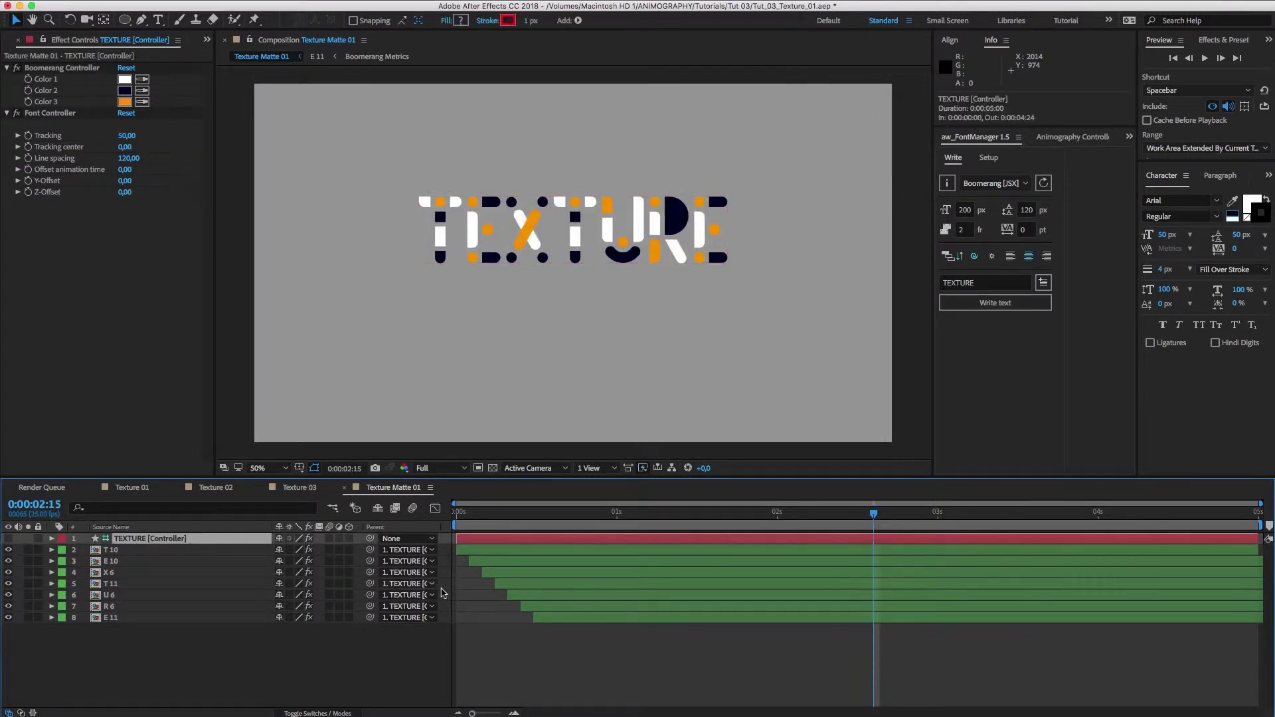
key("p")
left_click_drag(307, 551, 340, 555)
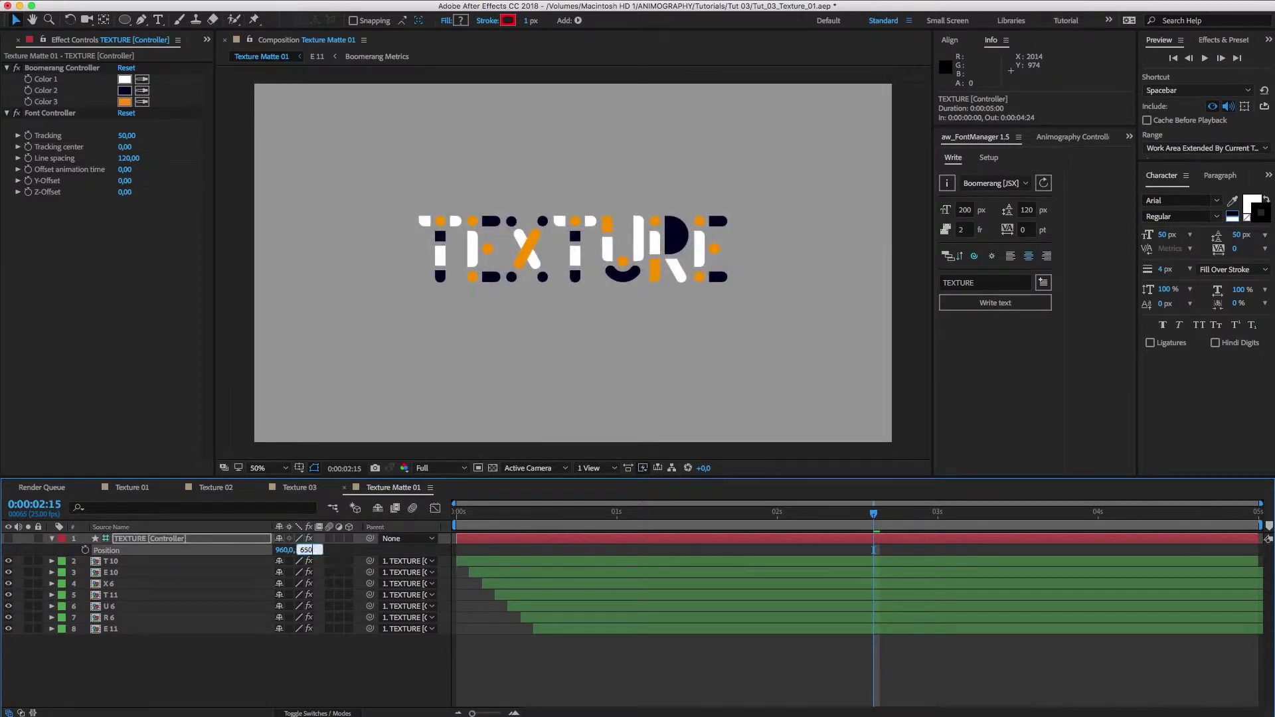
left_click(38, 546)
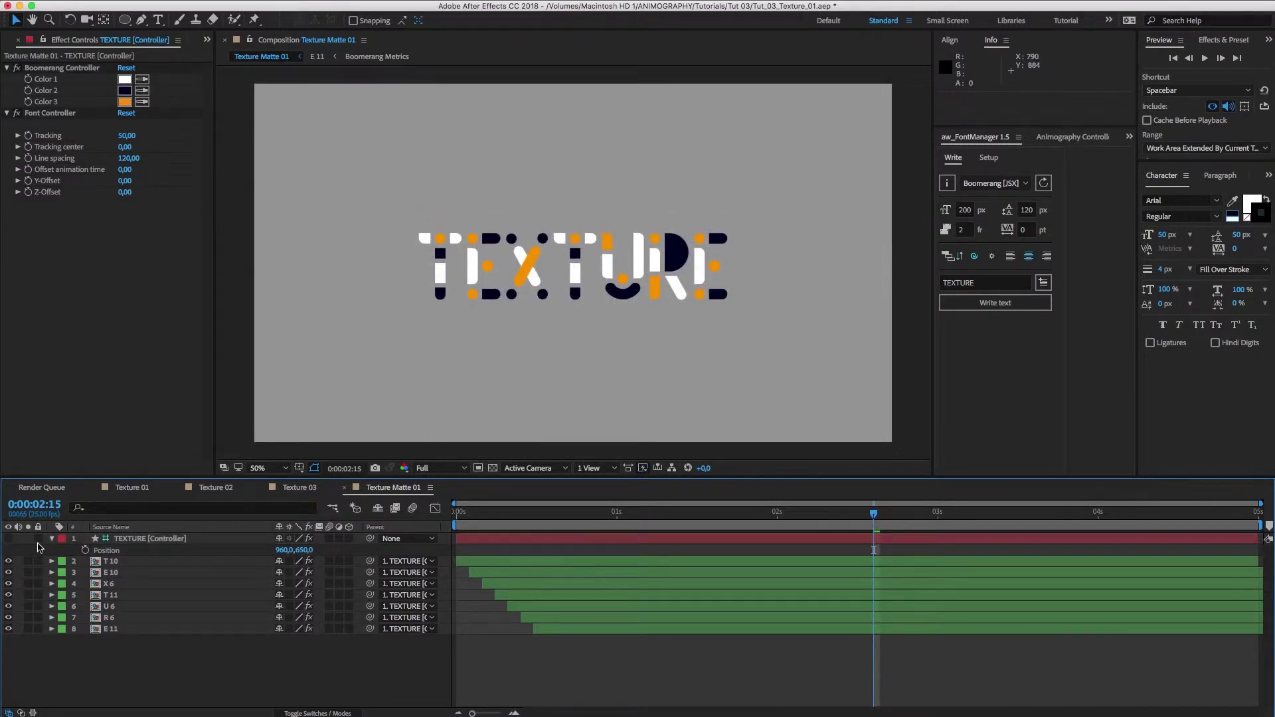
left_click(51, 540)
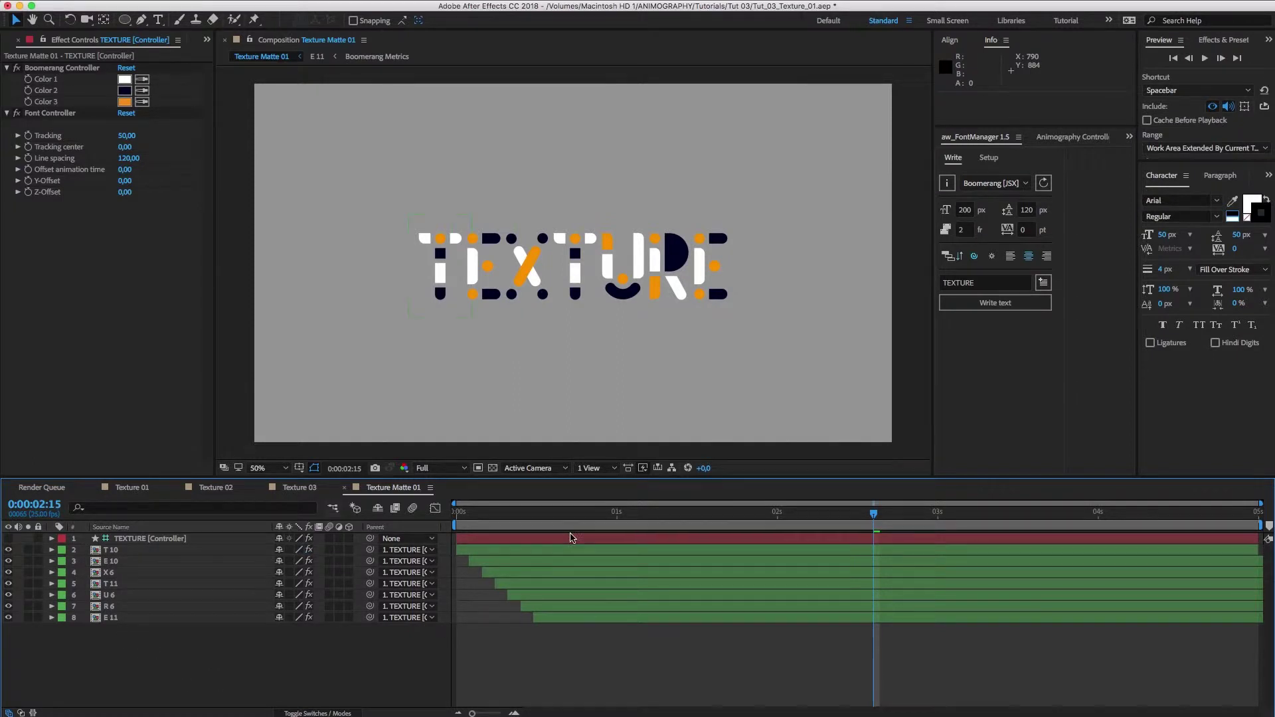
Create Texture Matte 02 with TEXTURE lettering, controller Position Y set to 650
key("super+n")
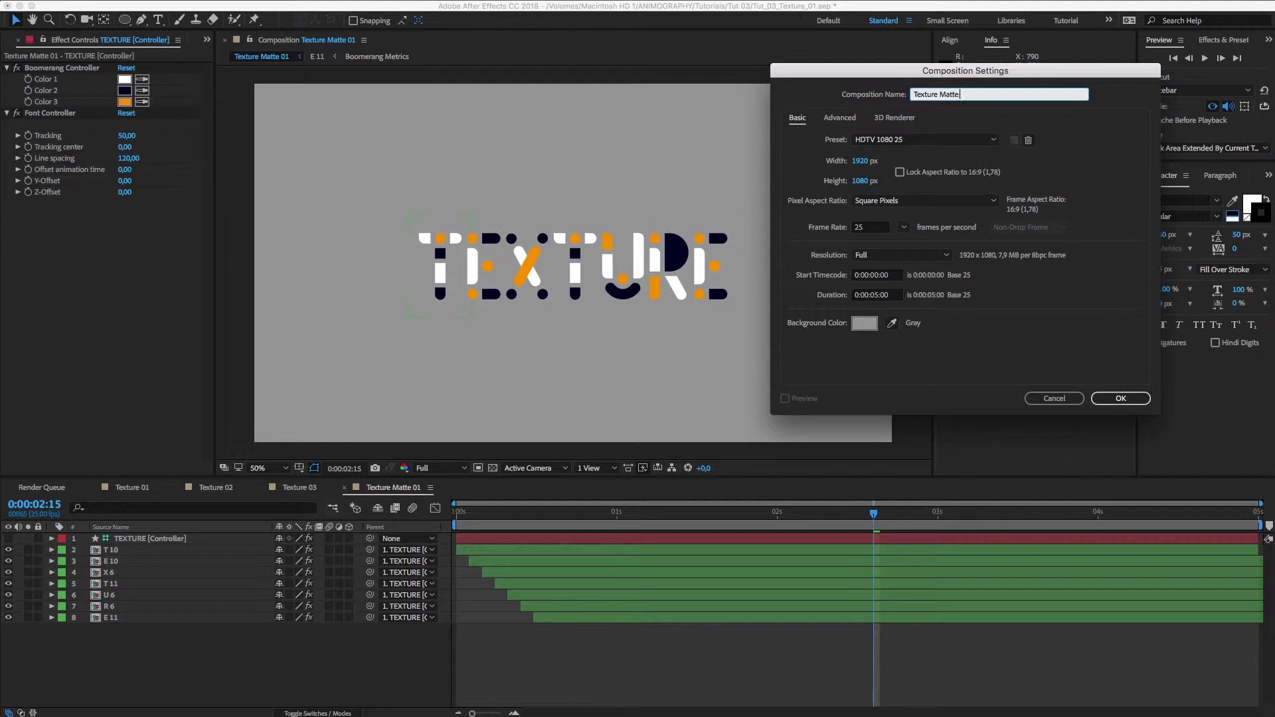
key("Return")
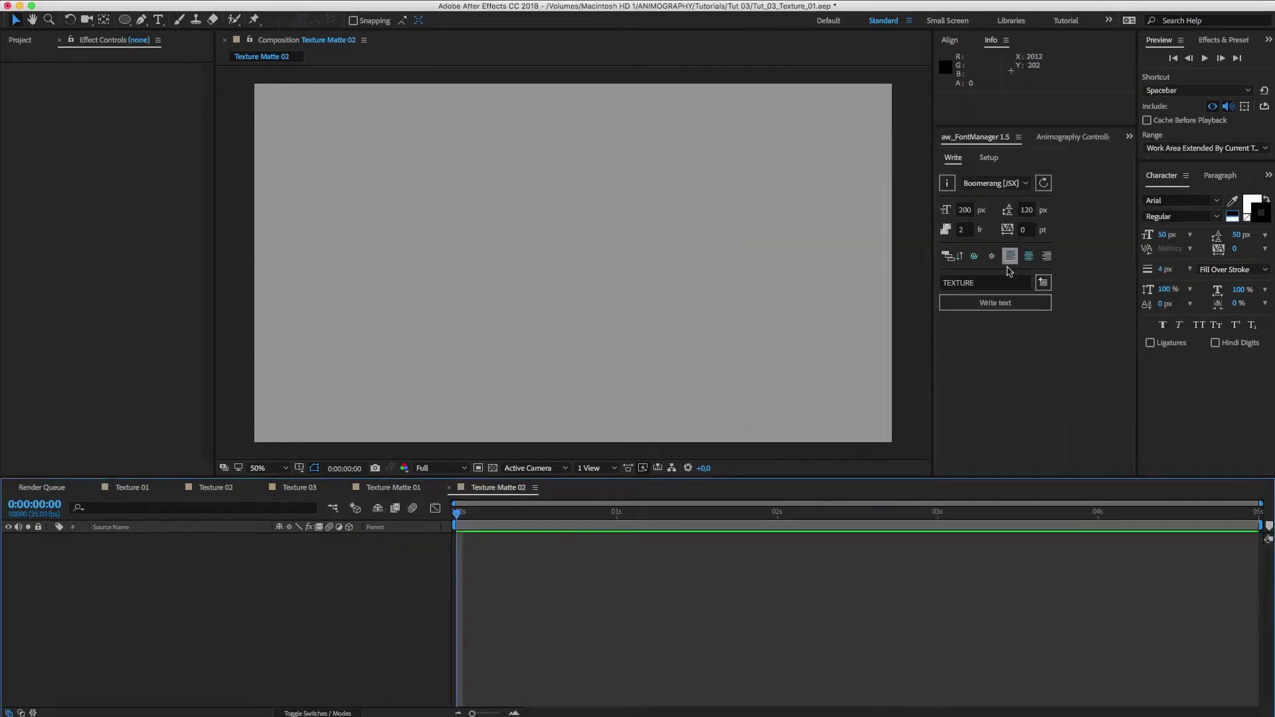
left_click(986, 304)
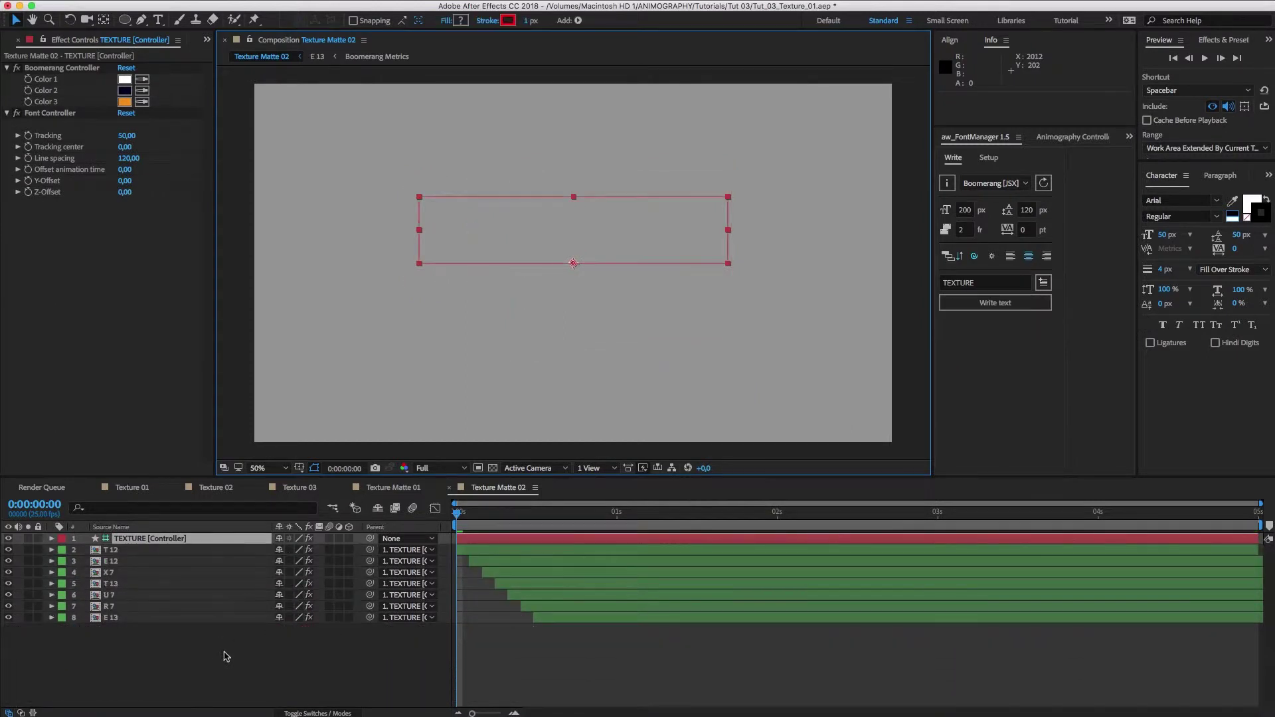
key("p")
left_click(306, 550)
type("650")
key("Return")
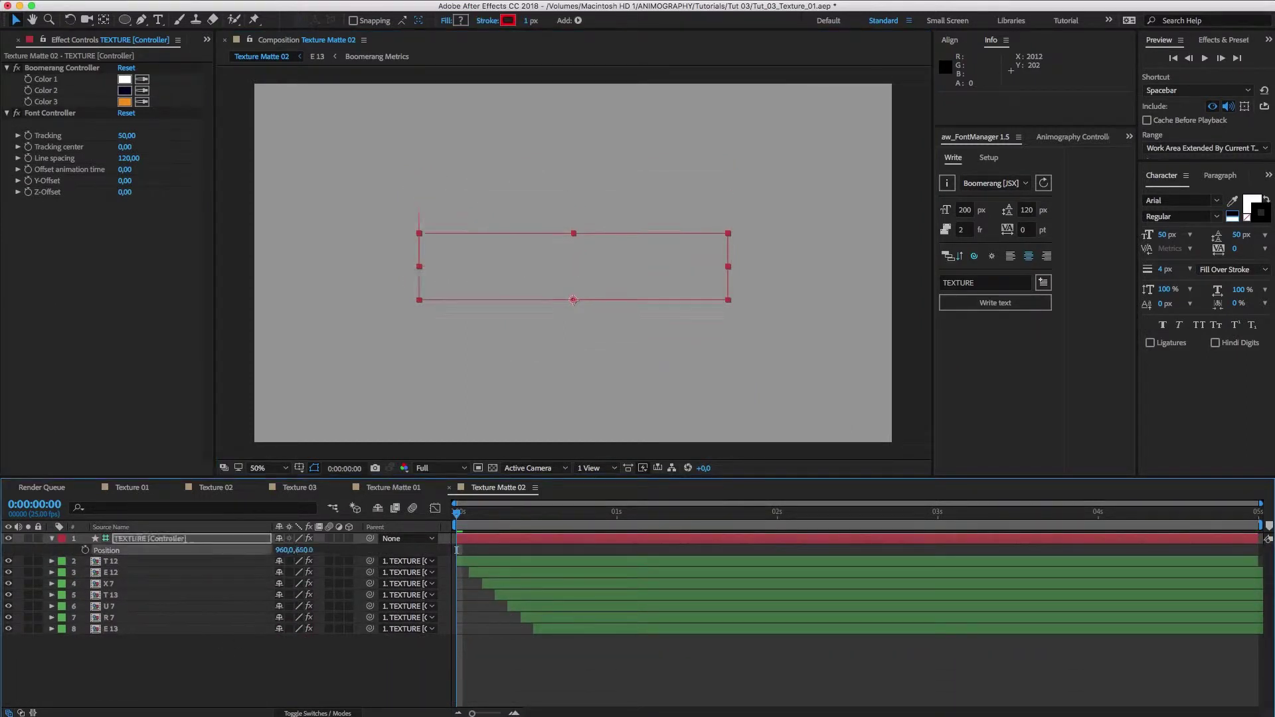
Create Texture Matte 03 with TEXTURE lettering, controller Position Y set to 650
key("super+n")
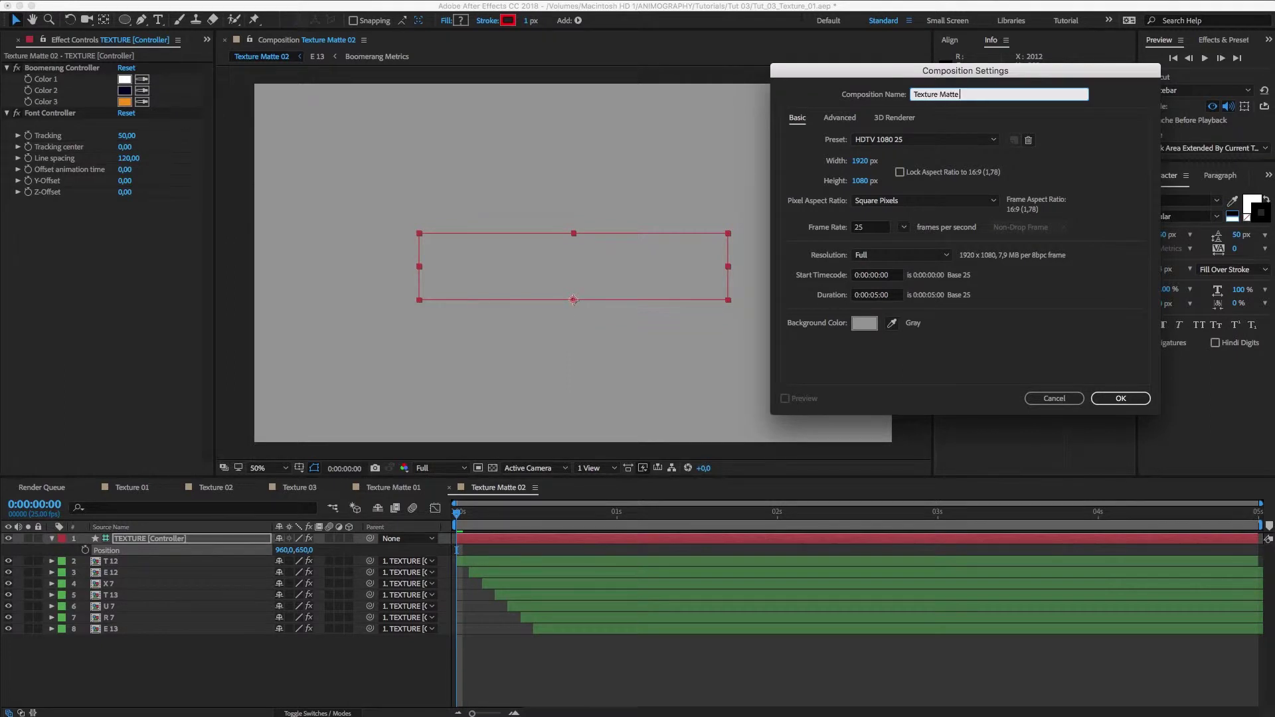
left_click(1121, 399)
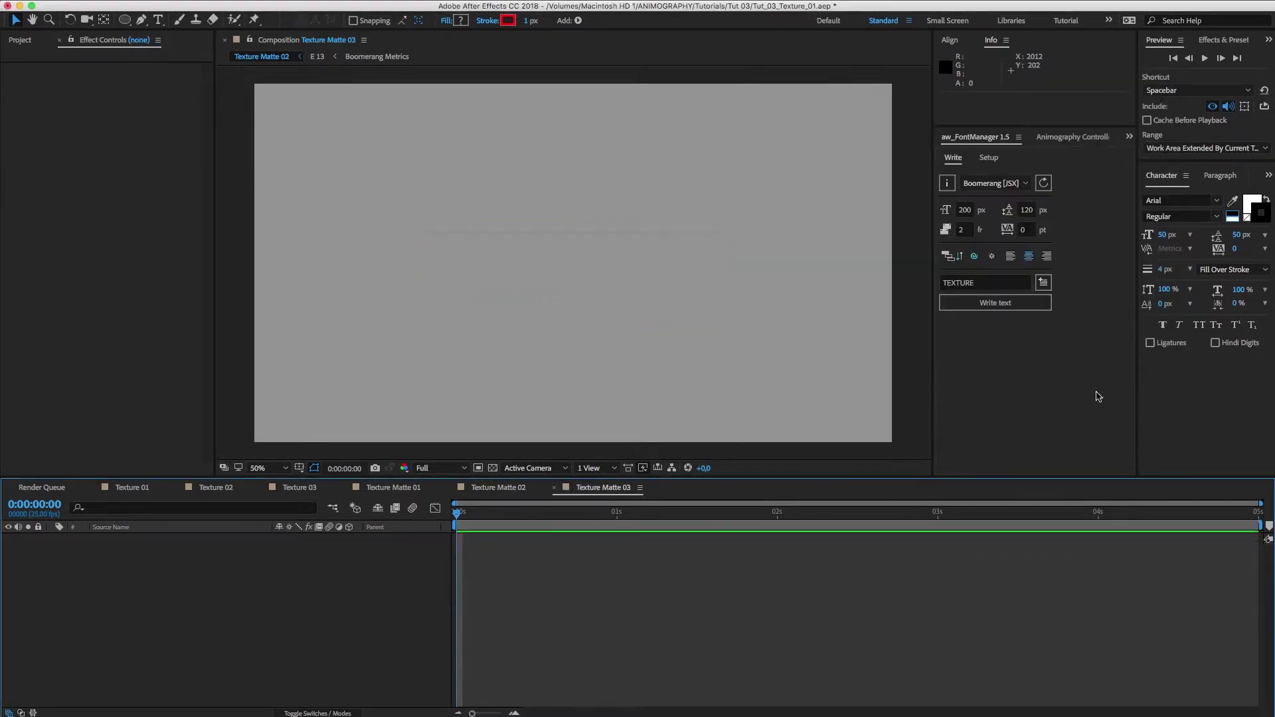
left_click(994, 304)
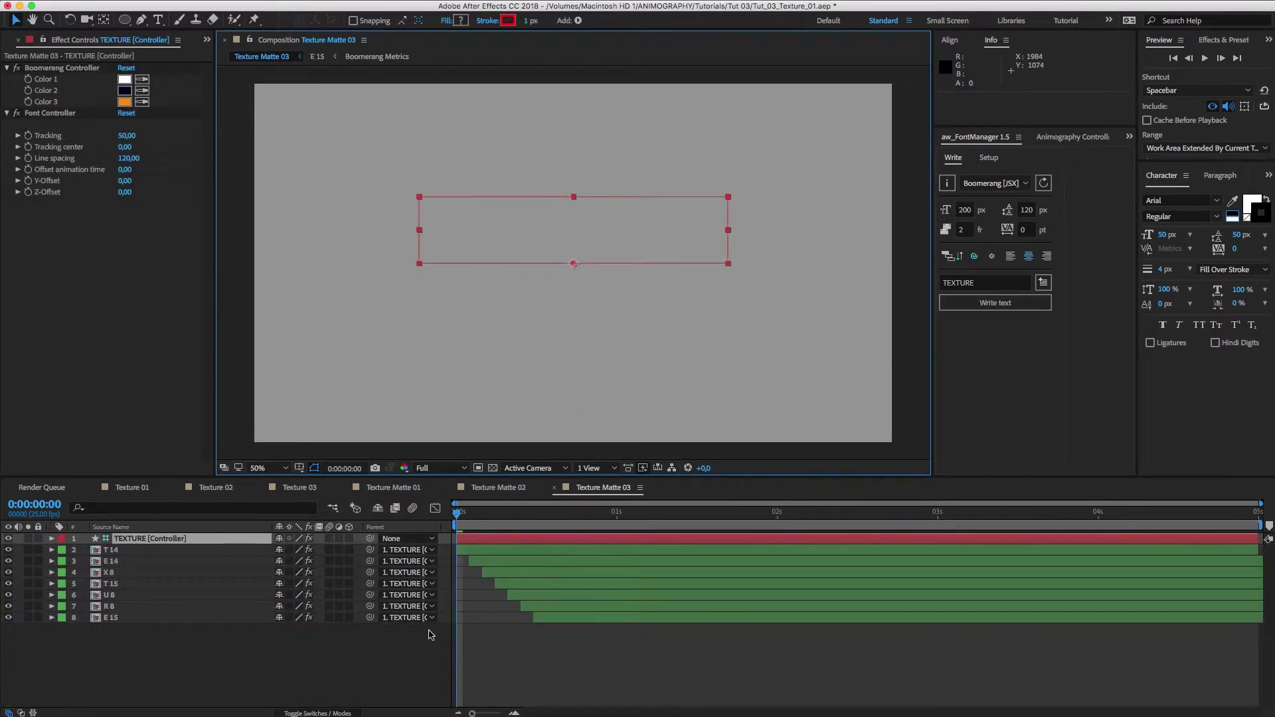
key("p")
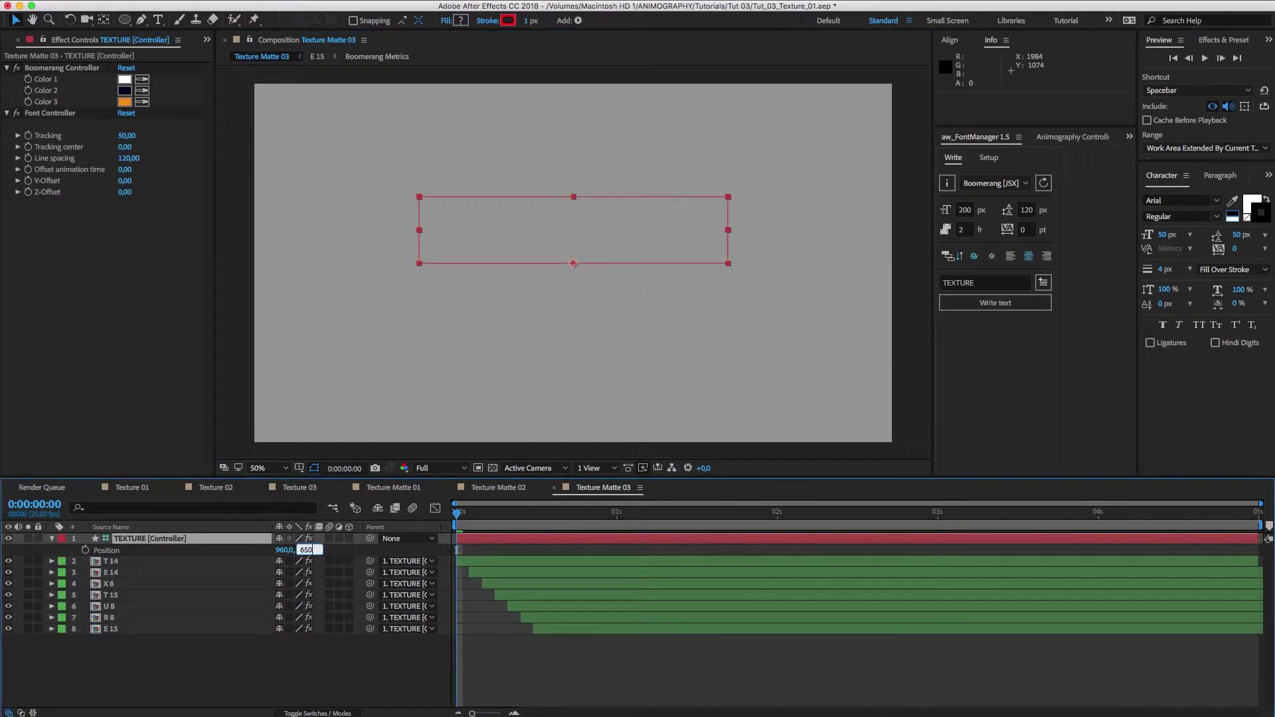
type("650")
key("Return")
key("F2")
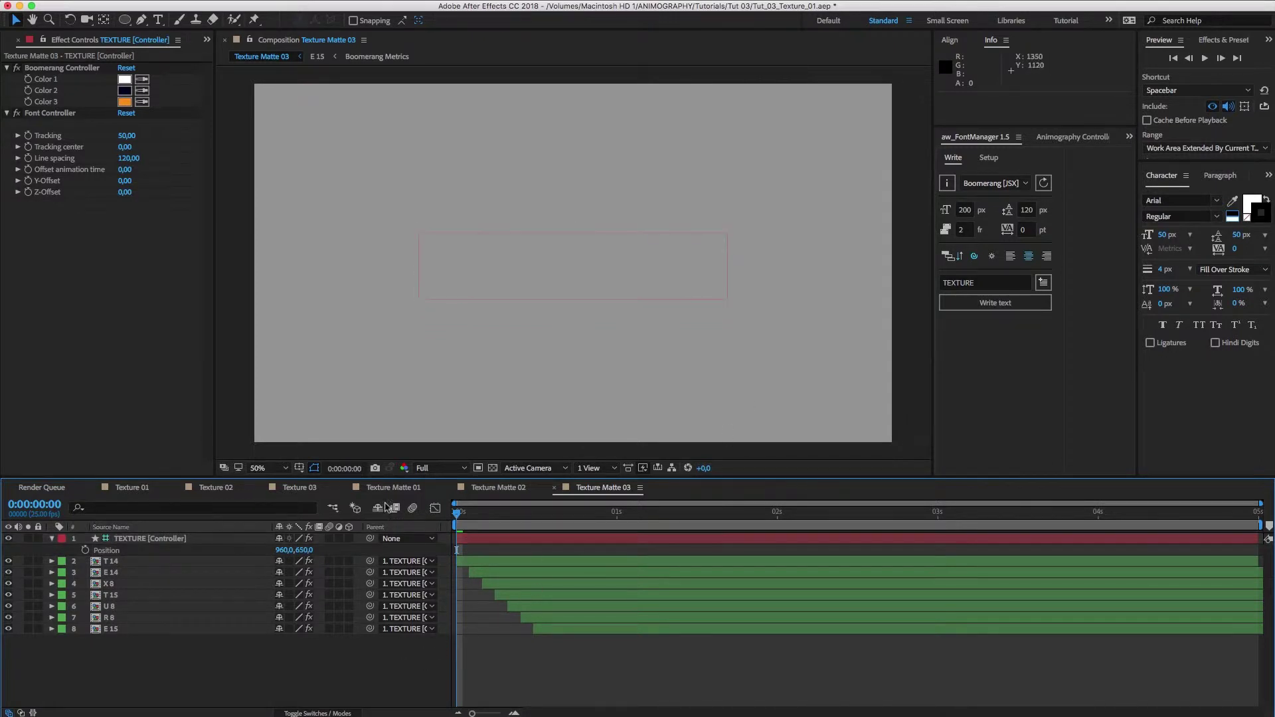
In Texture Matte 01, add a black 000000 solid at the bottom of the layer stack
left_click(396, 490)
key("super+y")
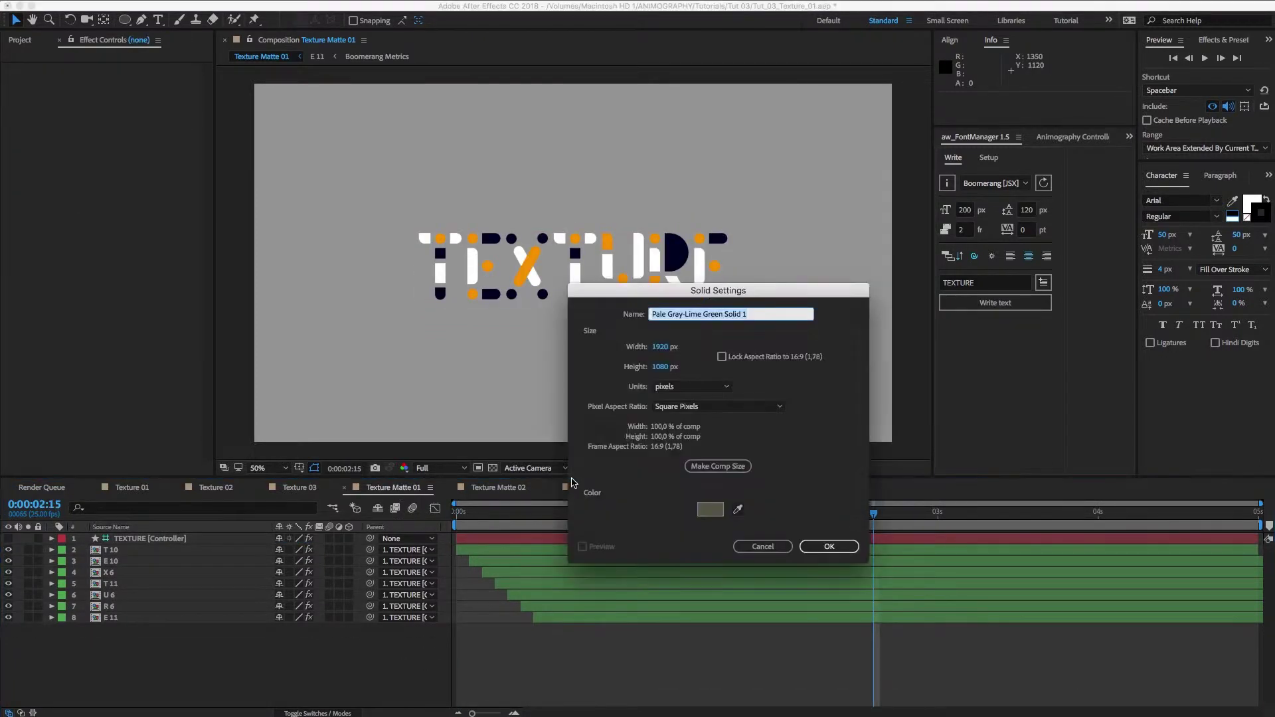
left_click(710, 509)
type("000000")
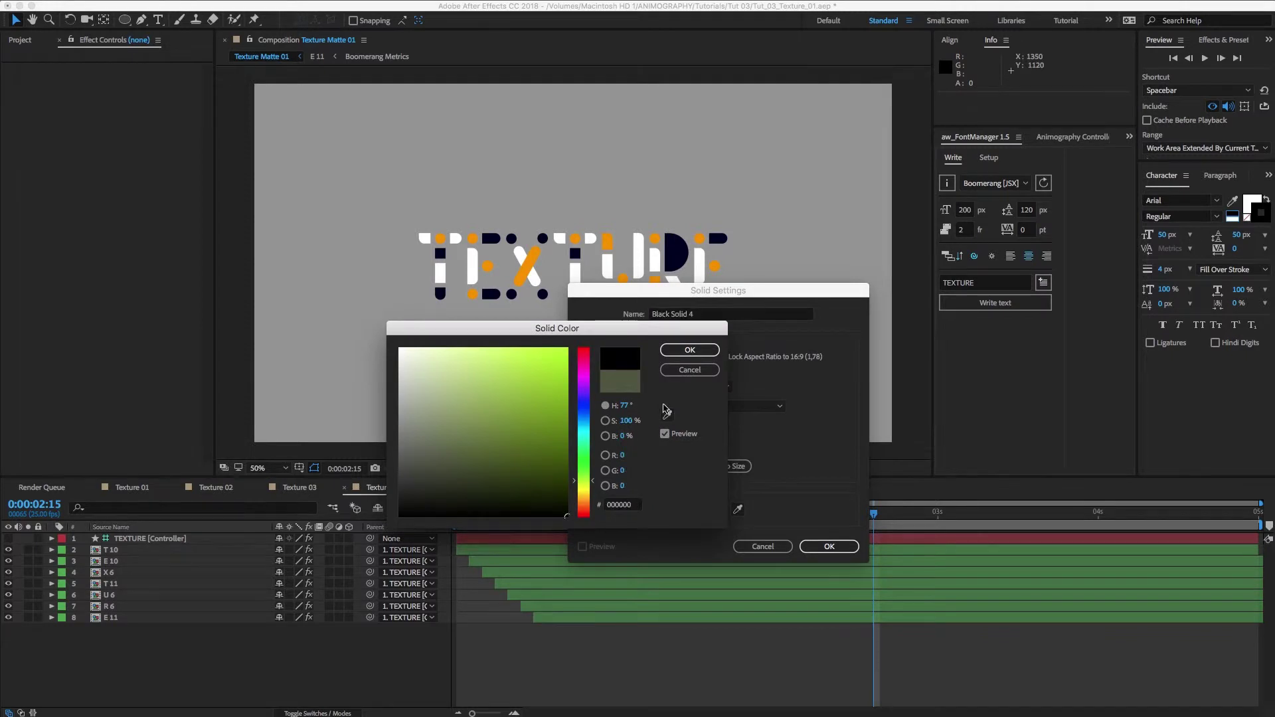
key("Return")
left_click(828, 546)
left_click_drag(119, 539, 135, 651)
Set the Texture Matte 01 controller's Color 2 to black 000000
left_click(151, 539)
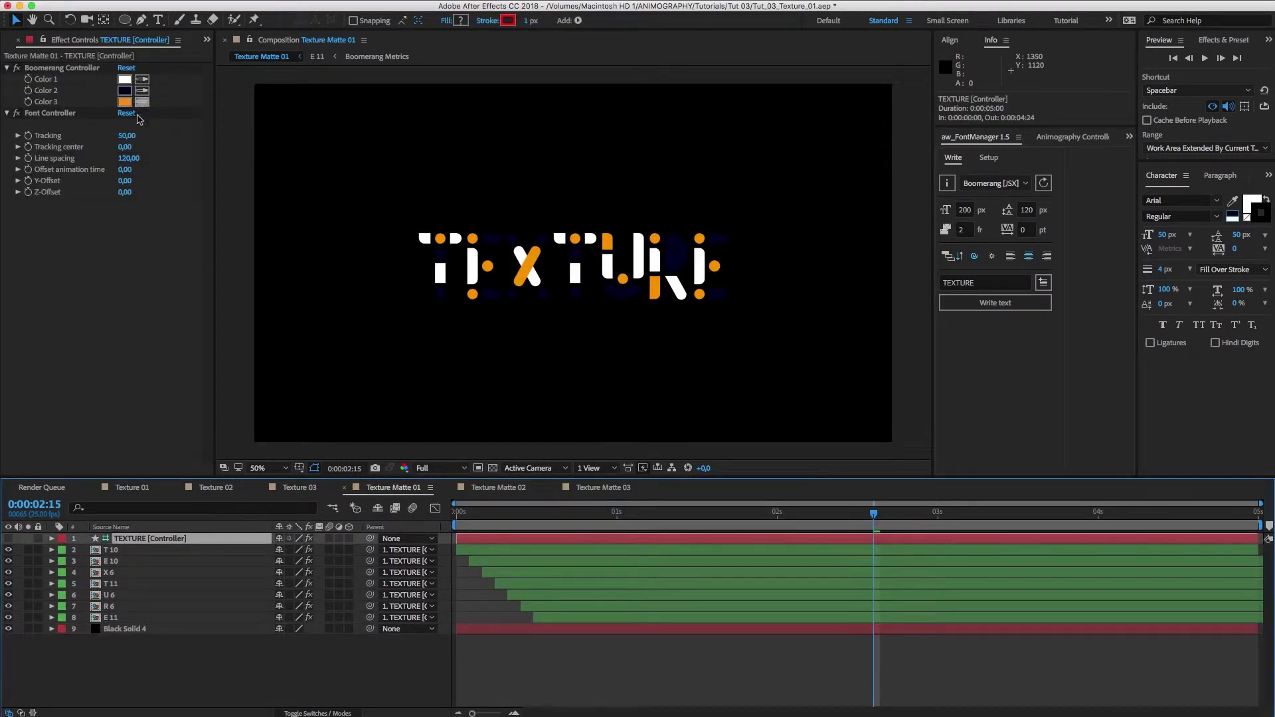
left_click(124, 91)
type("000000")
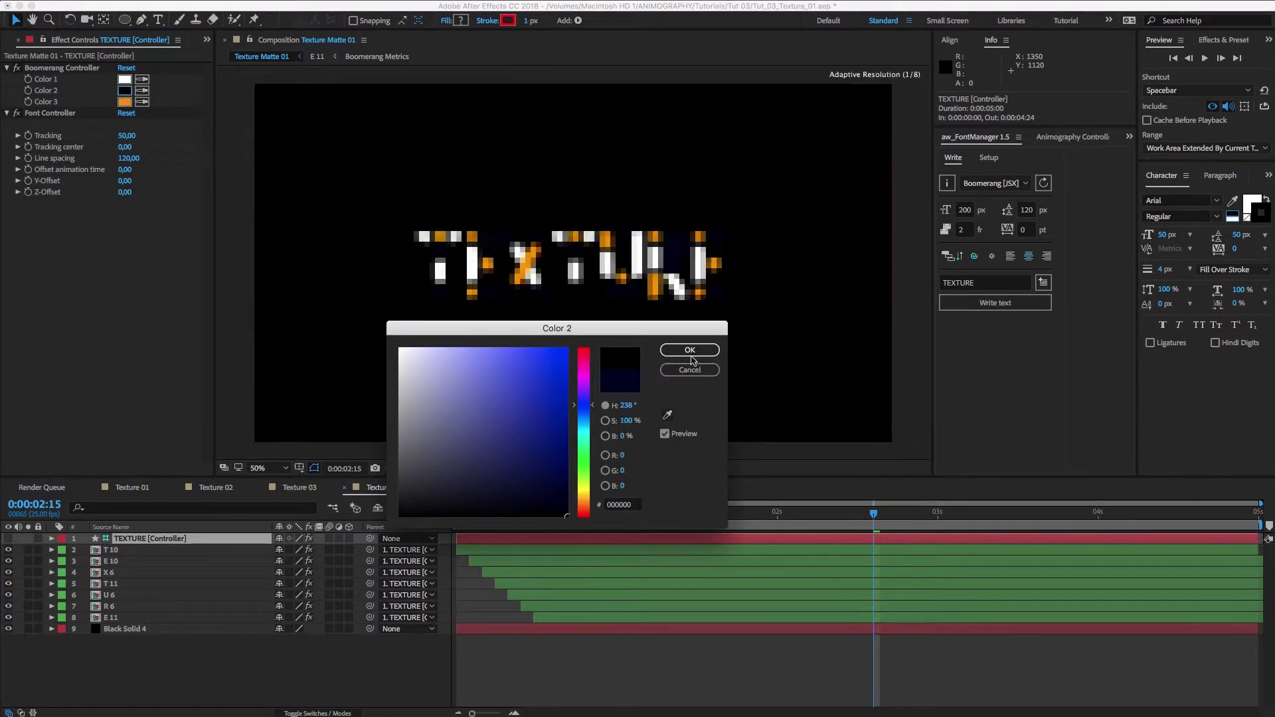
key("Return")
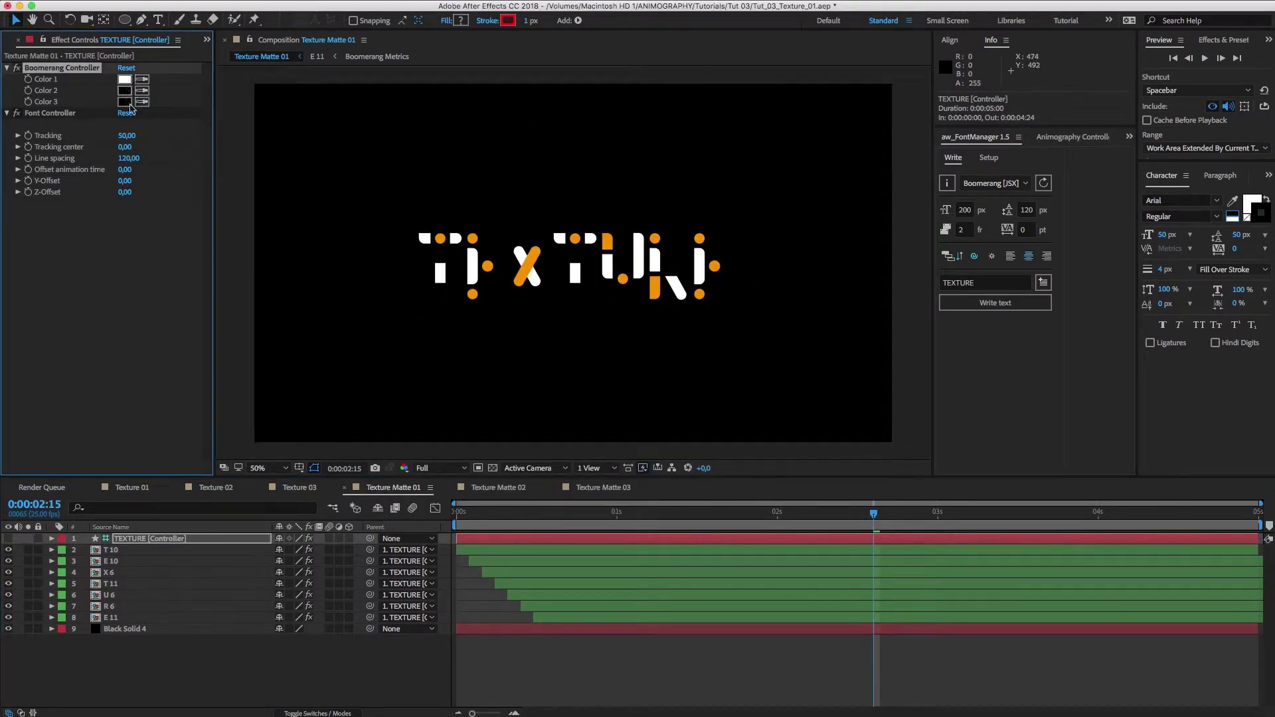
Paste the black solid into Texture Matte 02 and 03, placing it at the bottom of each
left_click(154, 630)
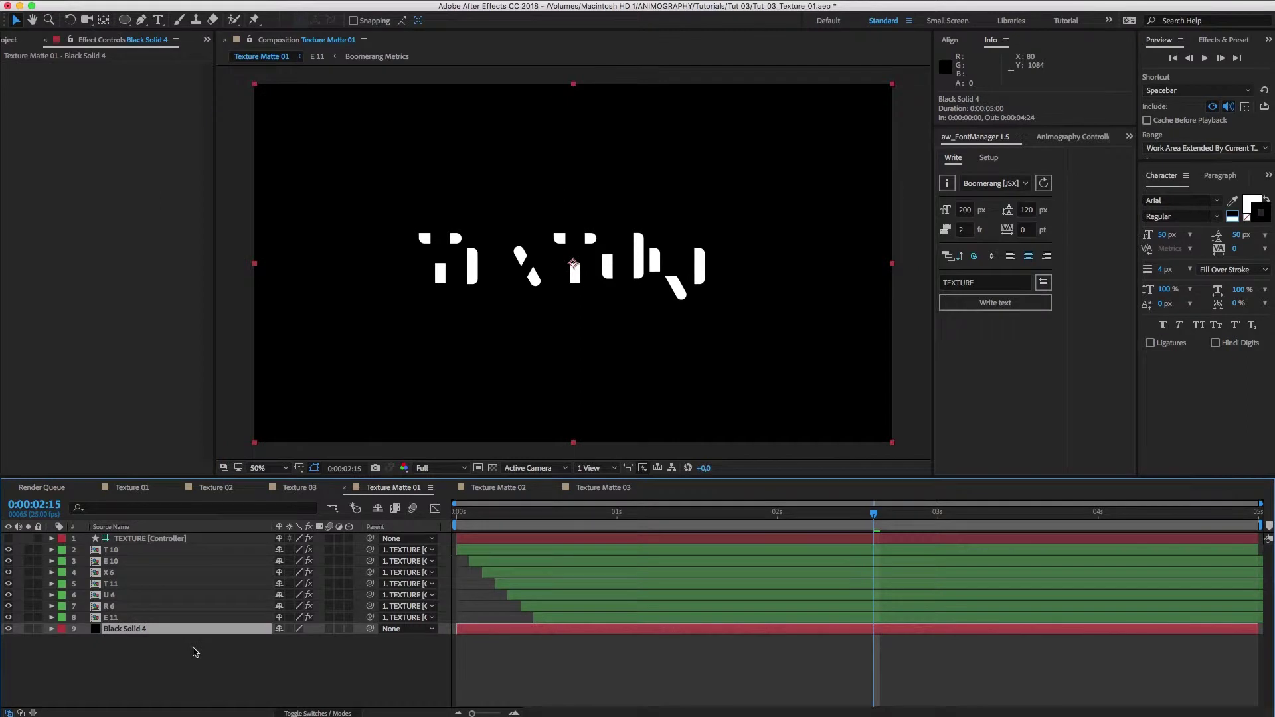
key("shift+period")
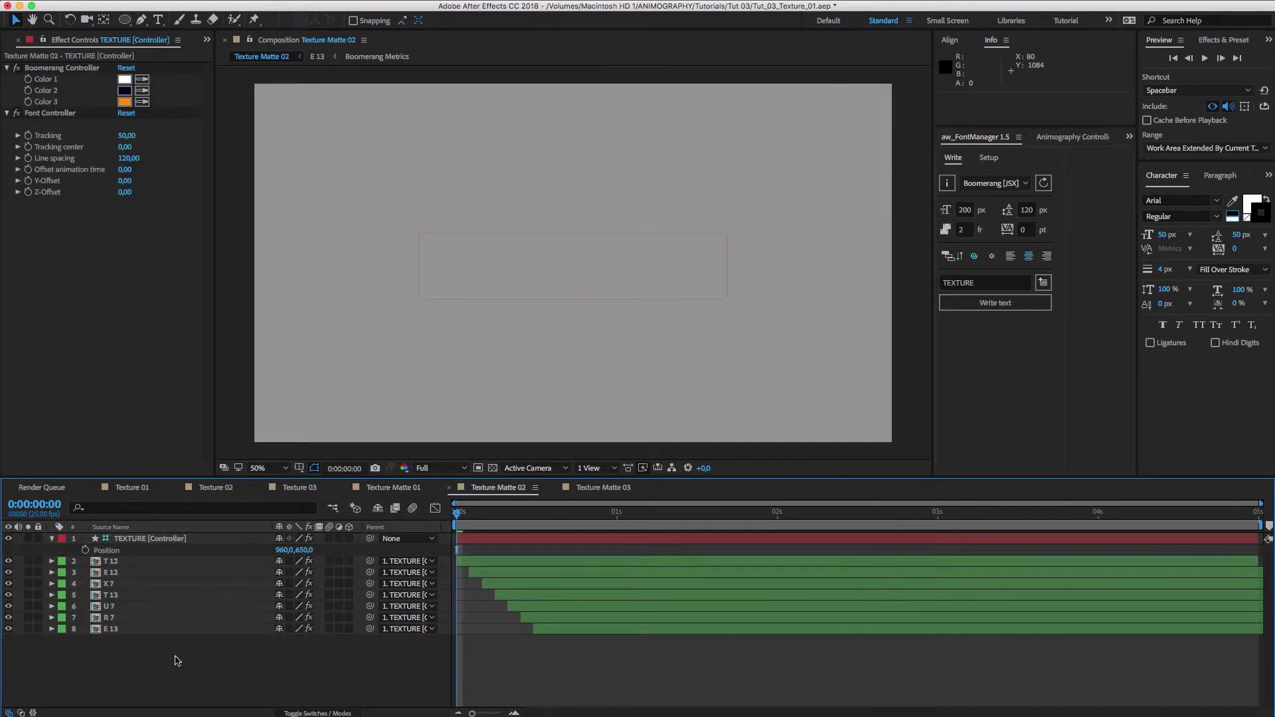
key("super+v")
key("super+shift+bracketleft")
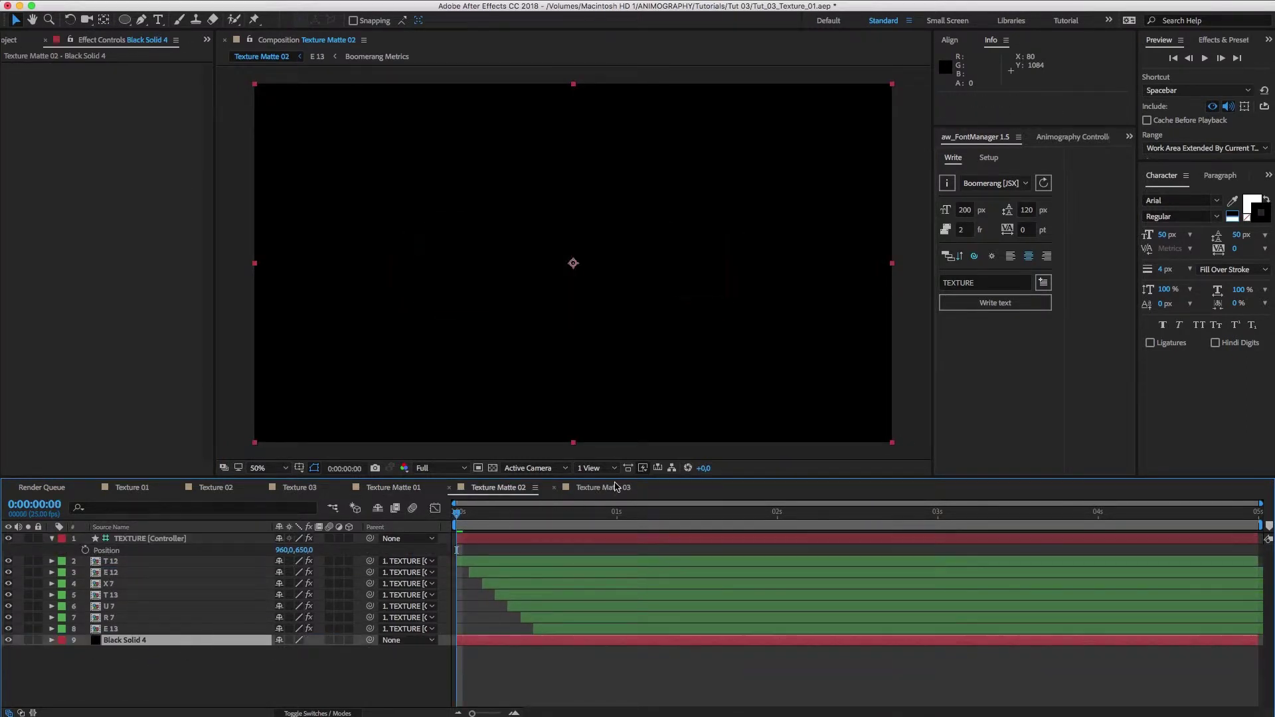
left_click(616, 487)
key("super+v")
key("super+shift+bracketleft")
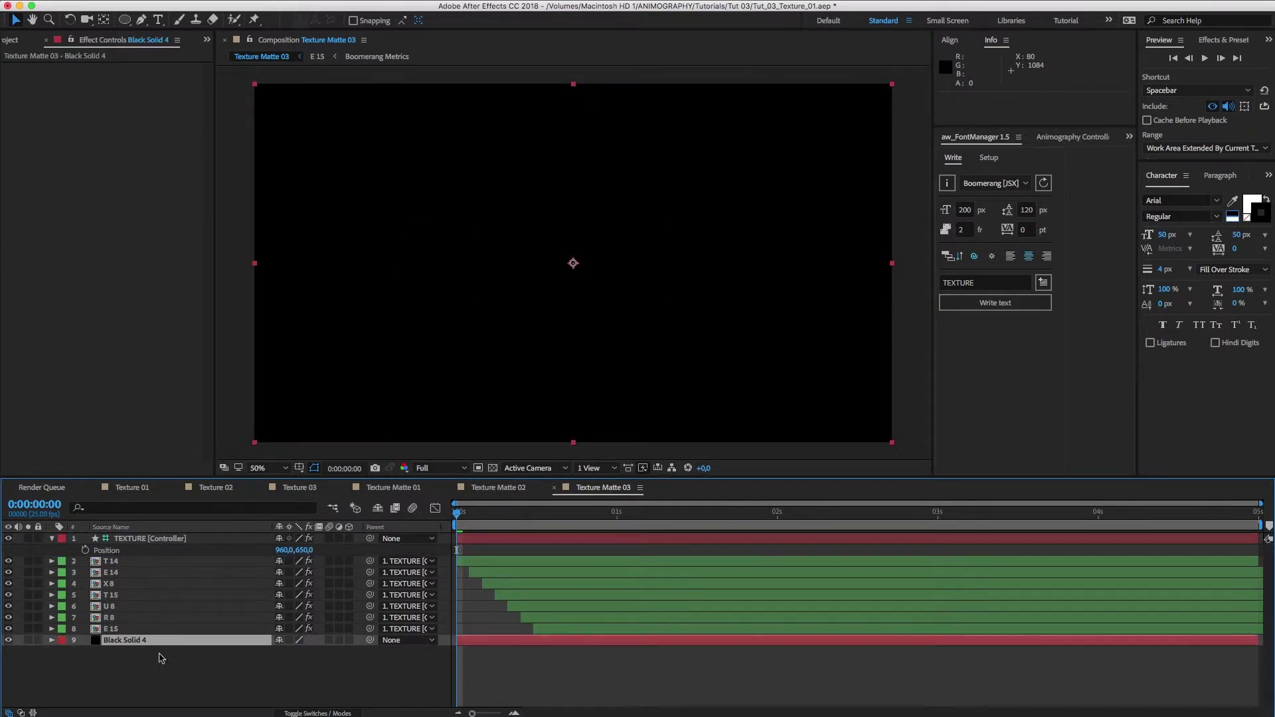
Set the Texture Matte 02 controller's Colors 1–3 to black, white FFFFFF and black
left_click(499, 487)
left_click(150, 538)
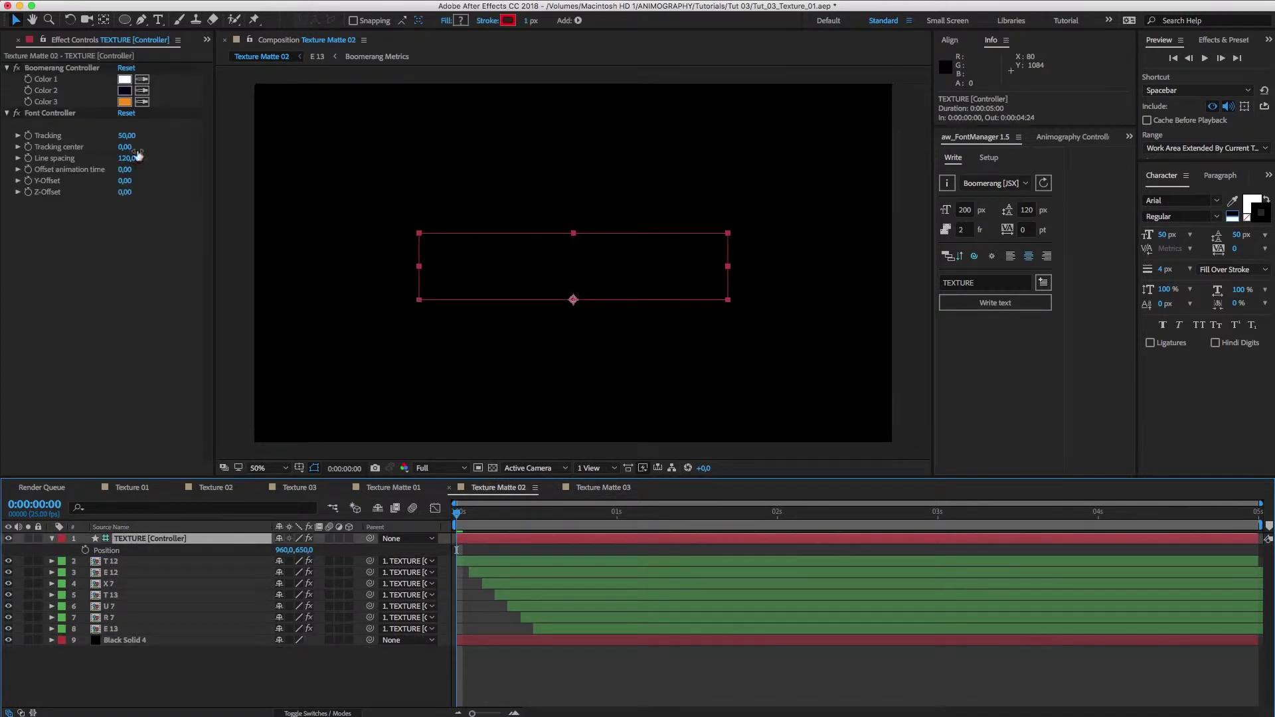
left_click(124, 79)
left_click(405, 512)
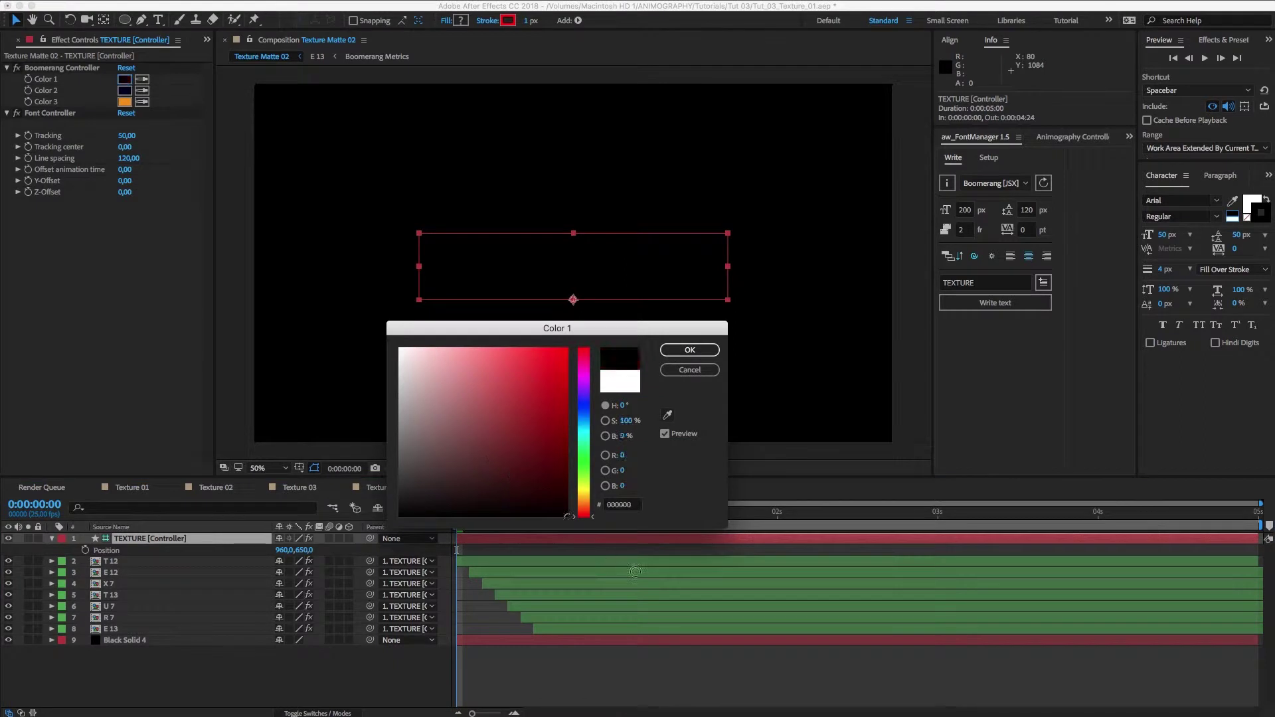
left_click(690, 353)
left_click(124, 91)
type("FFFFFF")
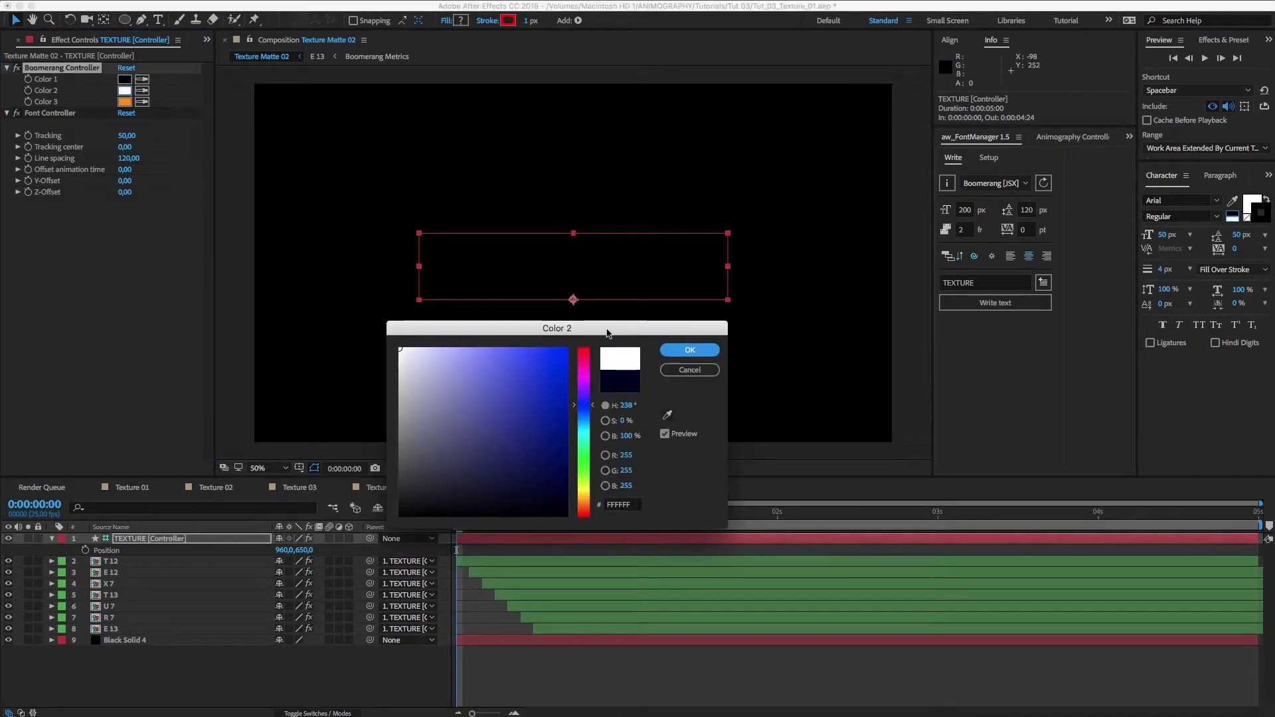
key("Return")
left_click(125, 102)
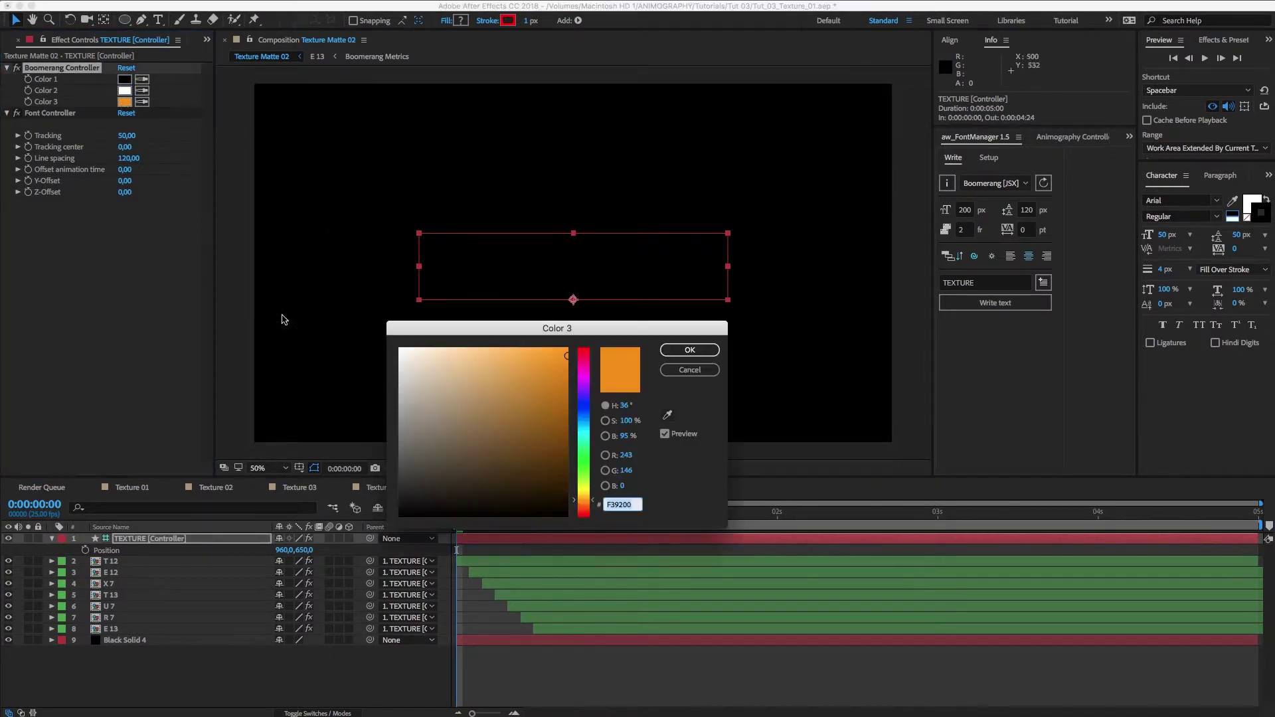
type("000000")
left_click(687, 352)
left_click_drag(570, 518, 758, 519)
Set the Texture Matte 03 controller's Color 1 to black and Color 3 to near-white
left_click(603, 488)
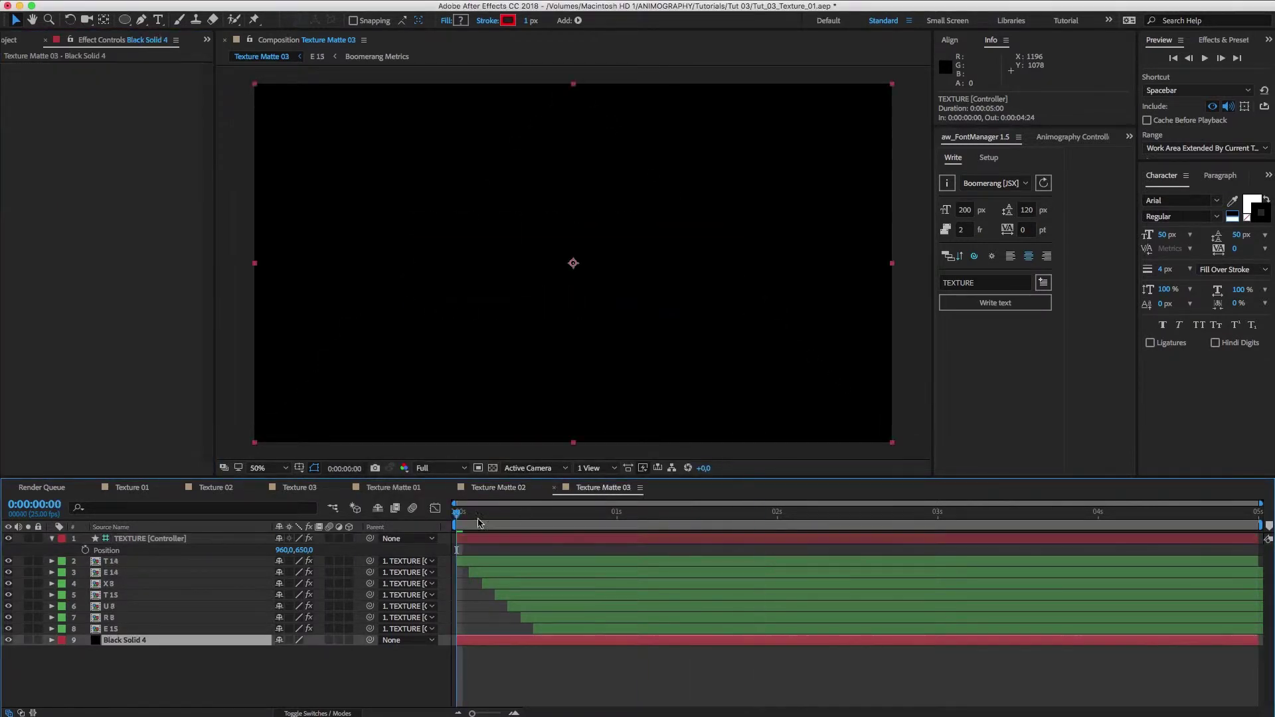
left_click(139, 539)
left_click(126, 81)
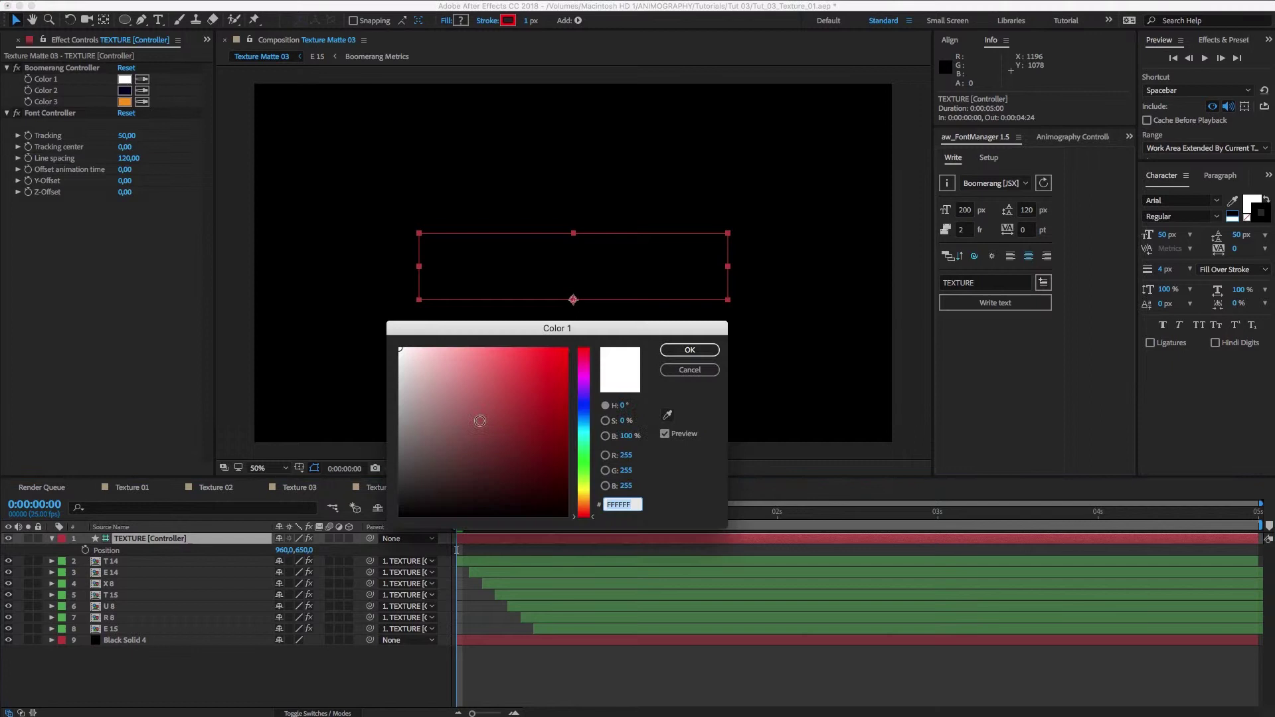
type("000000")
left_click(687, 352)
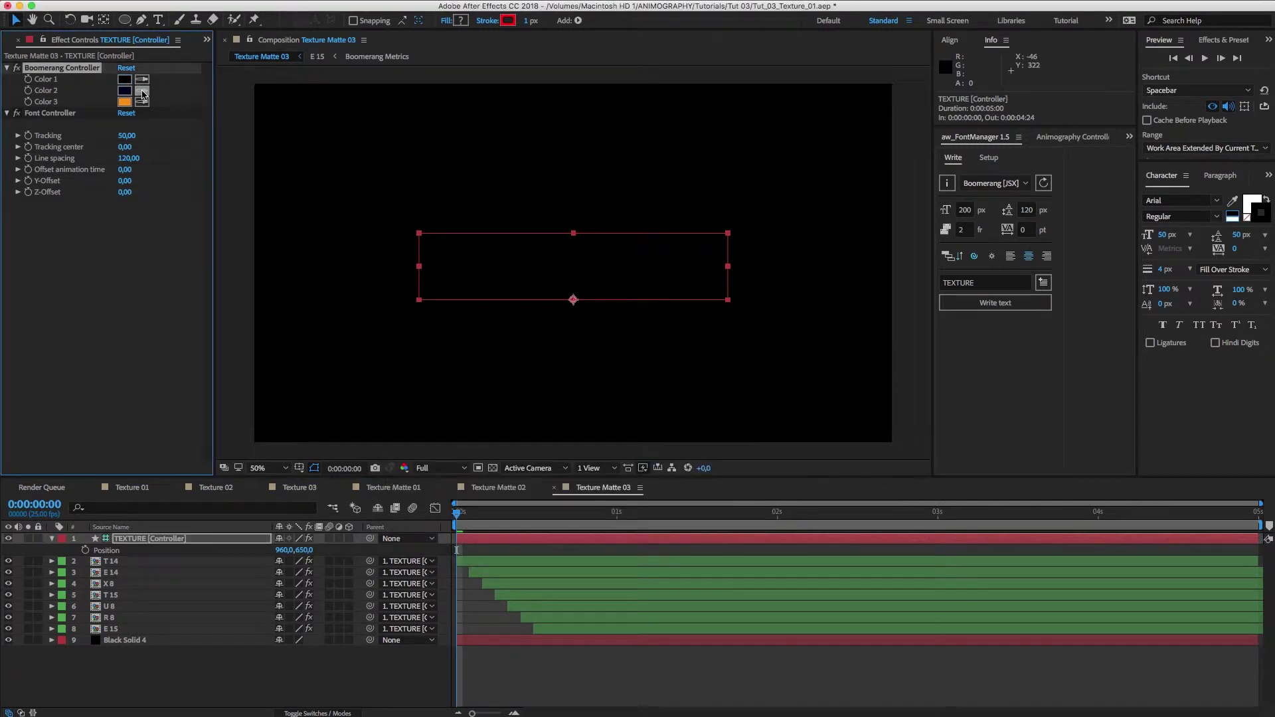
left_click(124, 102)
left_click(411, 347)
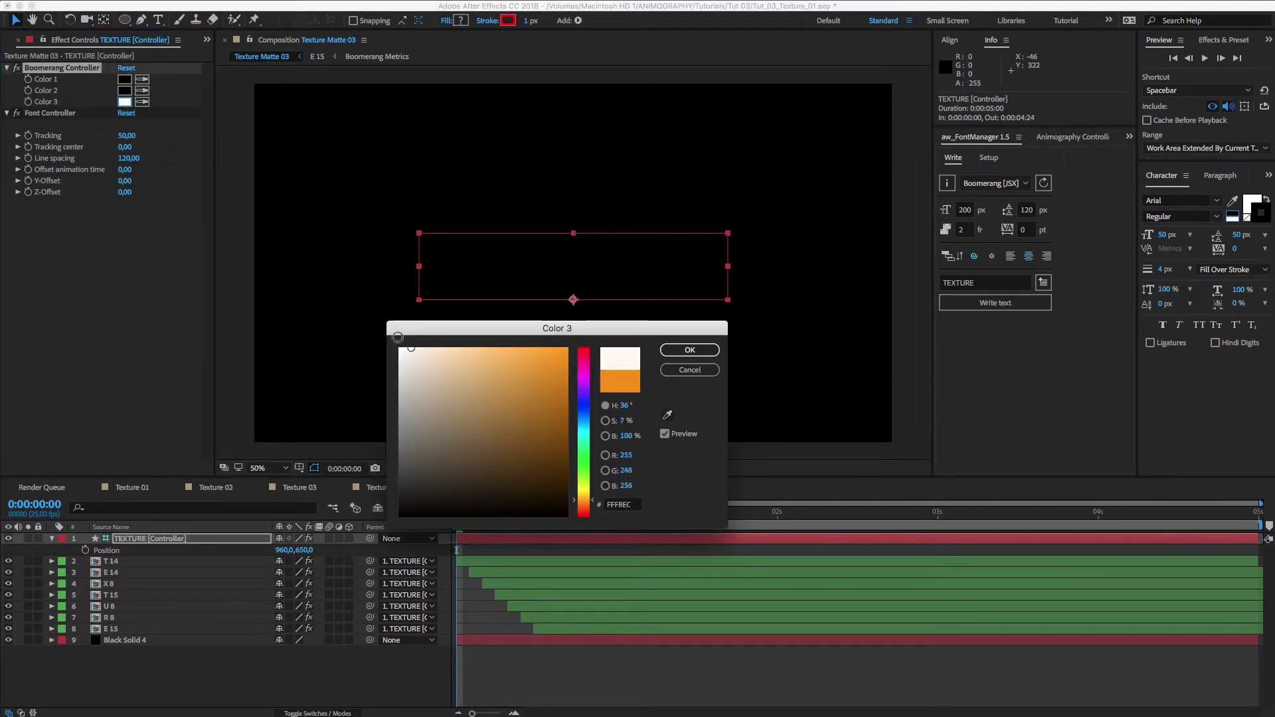
left_click(678, 352)
left_click(895, 521)
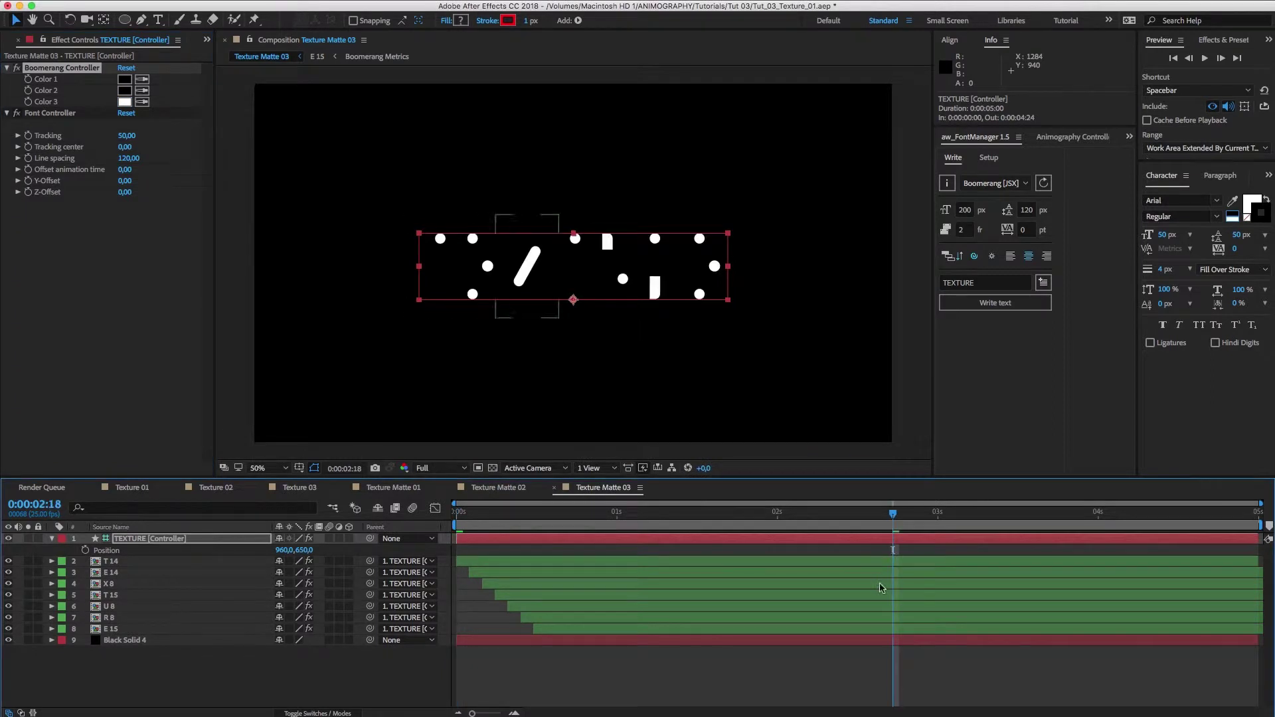
Create the Texture Composit comp with a light gray BDBDBD background
key("F2")
key("super+n")
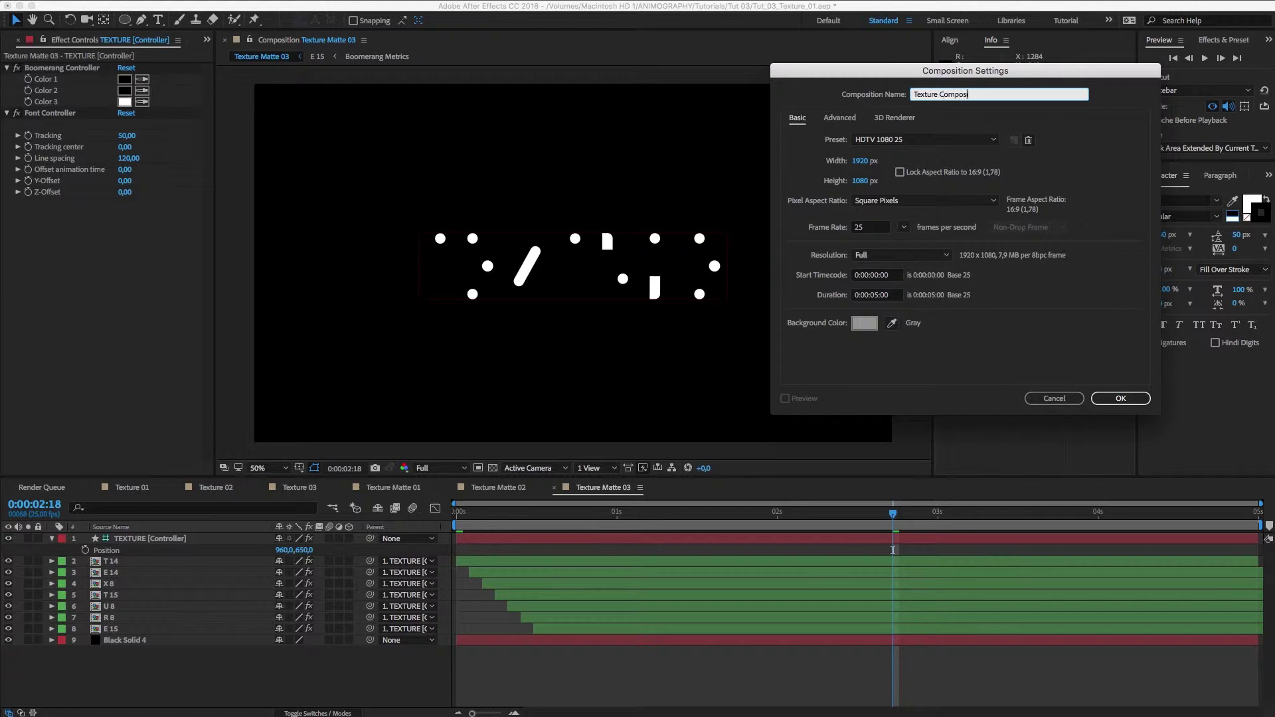
left_click(864, 323)
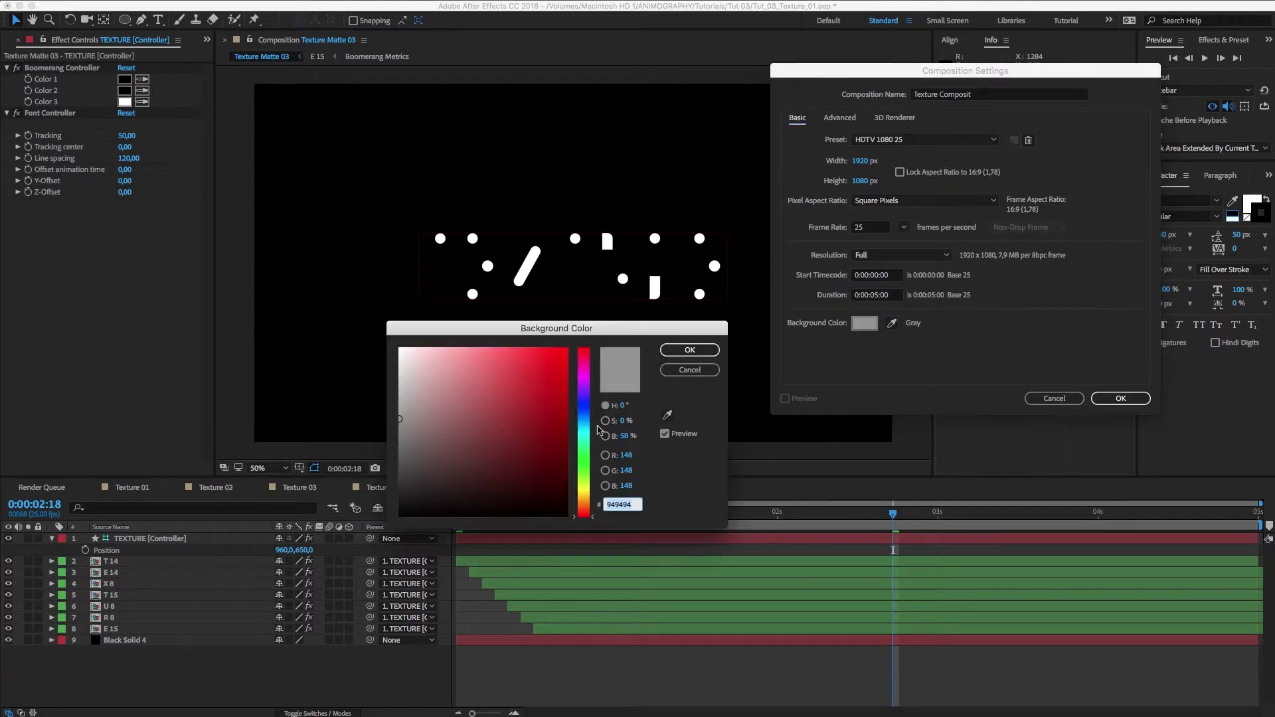
left_click(397, 393)
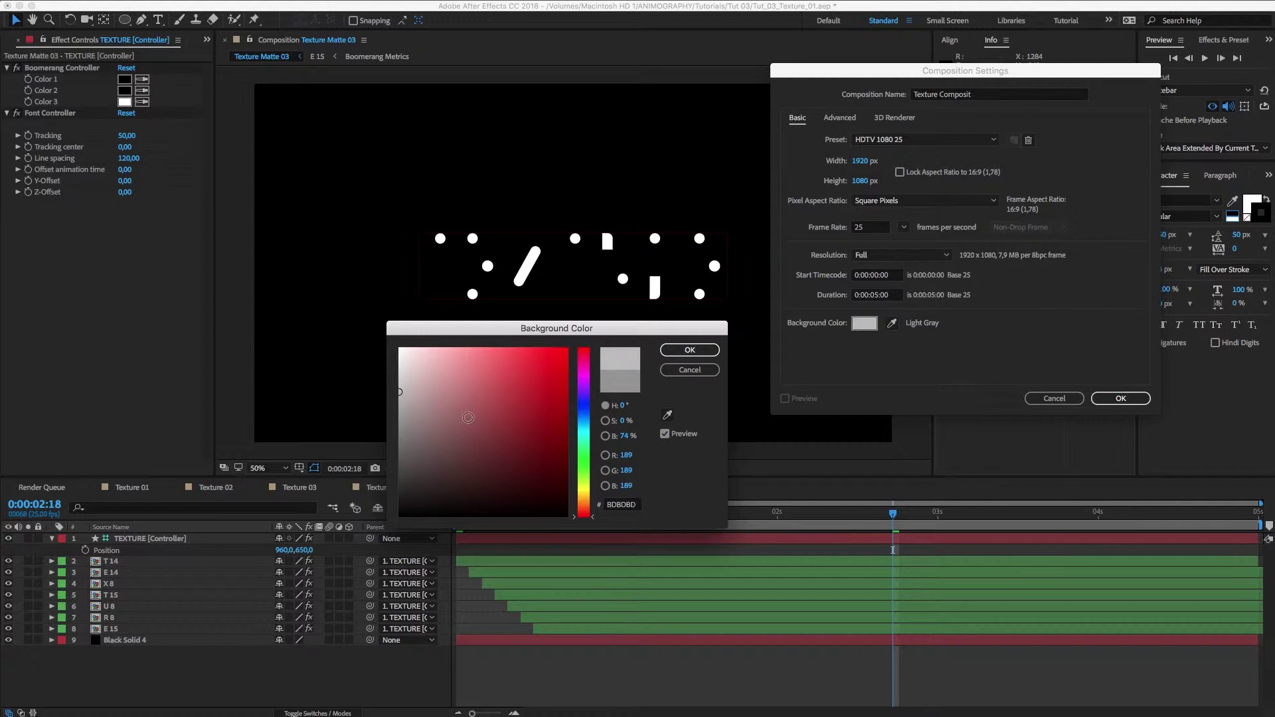
left_click(690, 350)
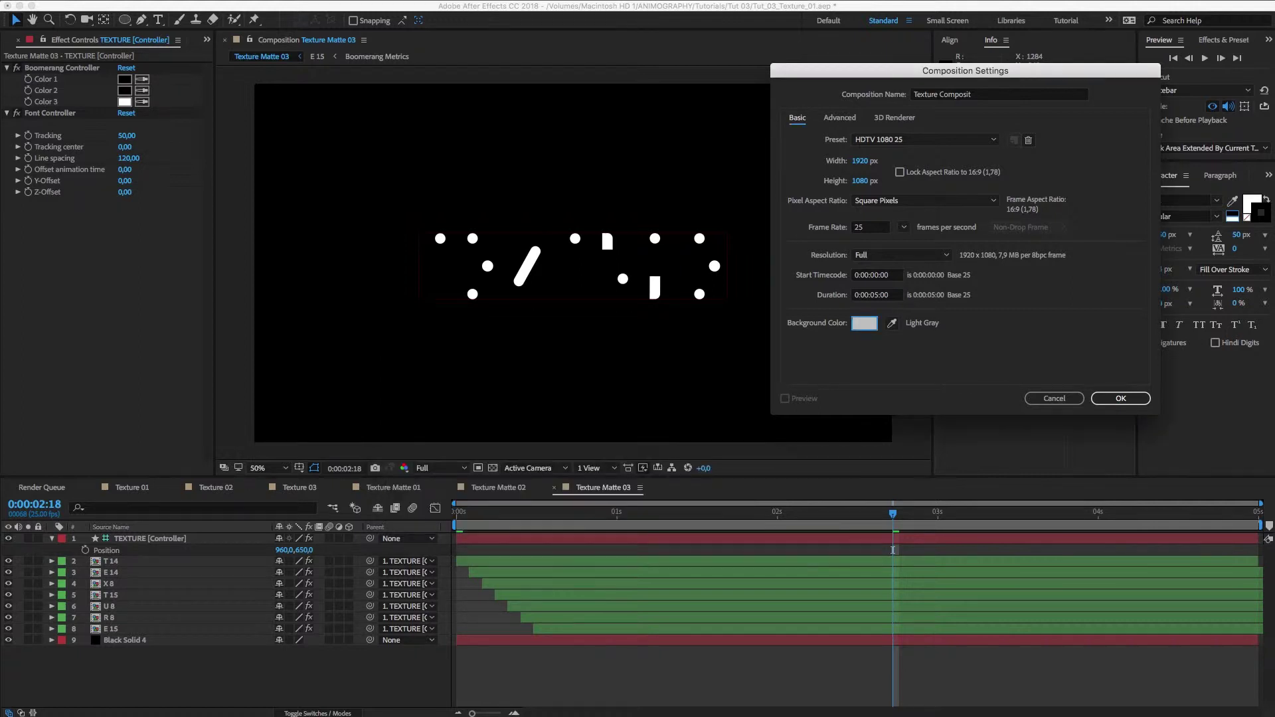
left_click(1120, 399)
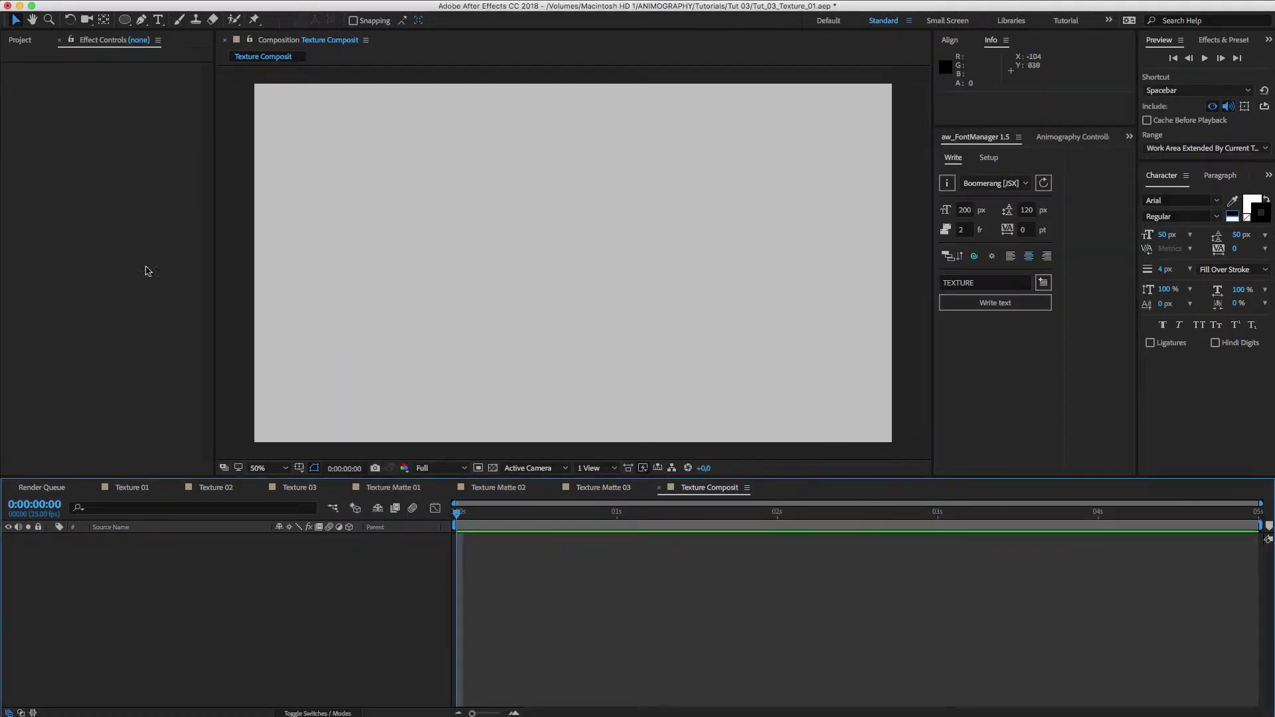
Add Texture 01–03 and Texture Matte 01–03 comps into Texture Composit
left_click(24, 43)
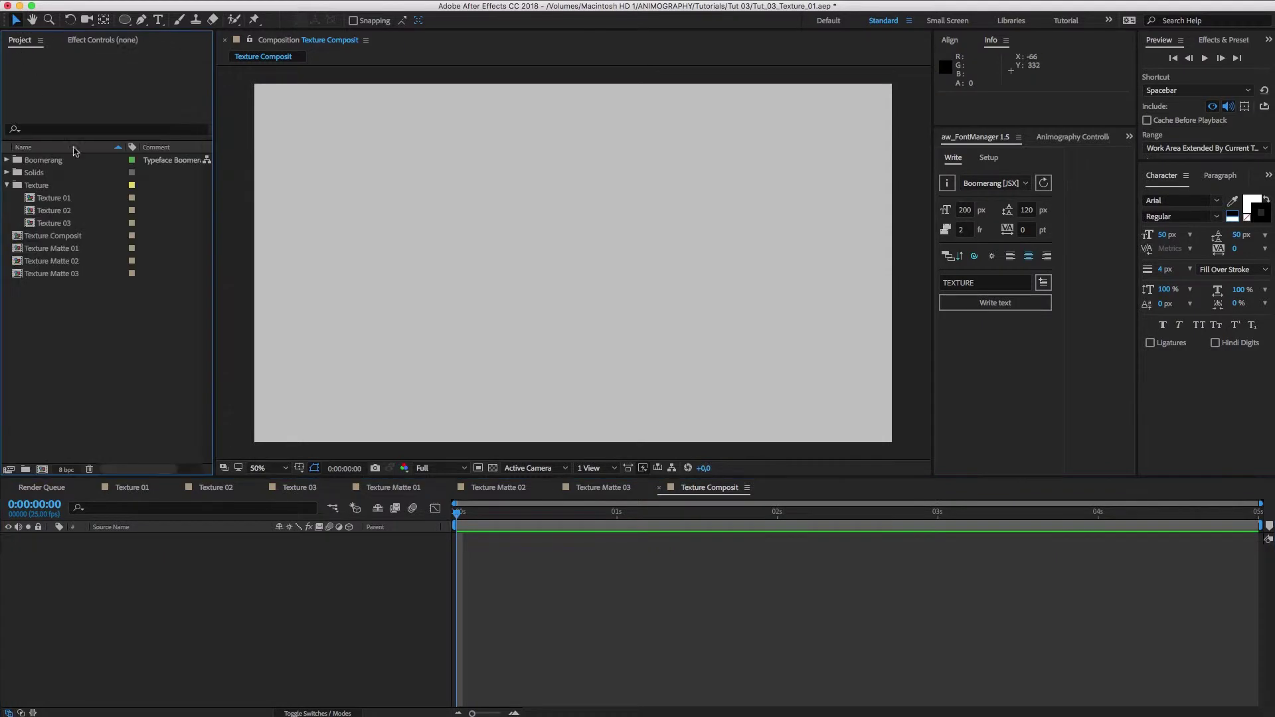
left_click(58, 253)
left_click(56, 262, "super")
left_click(53, 275, "super")
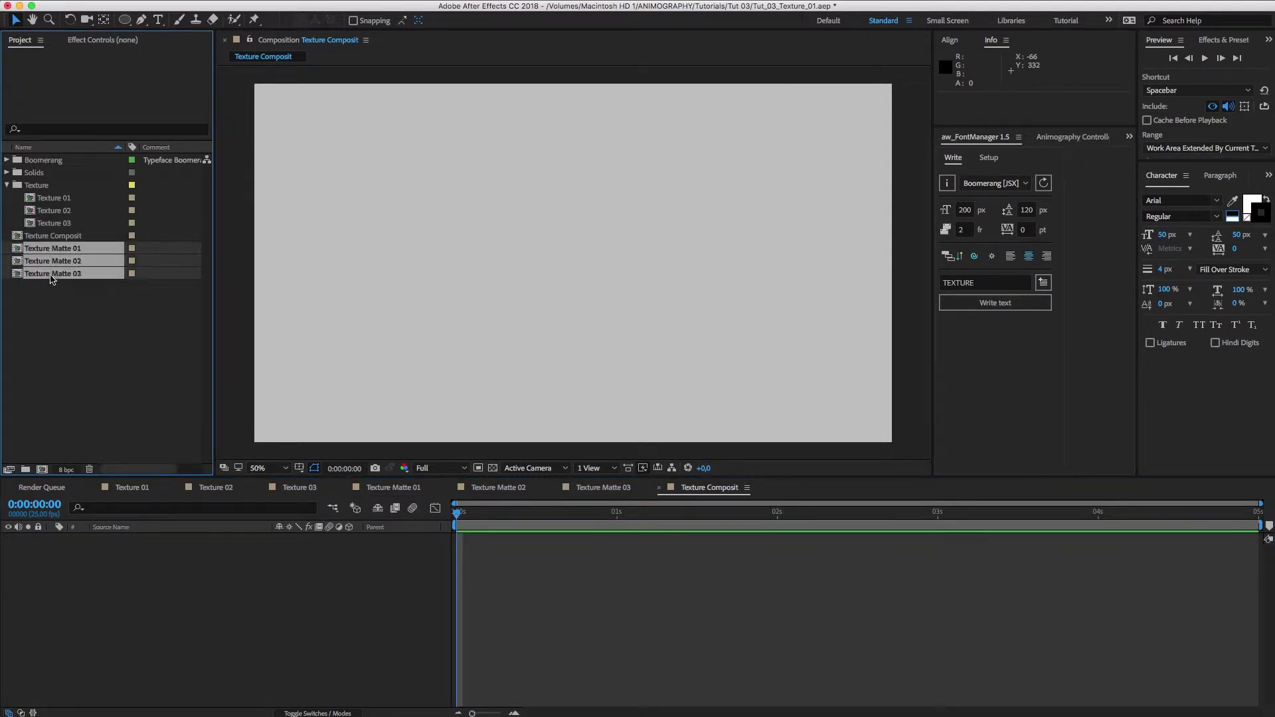
left_click(56, 199, "super")
left_click(54, 210, "super")
left_click(54, 223, "super")
left_click_drag(53, 272, 106, 608)
left_click(111, 626)
Reorder the layers so each Texture comp sits directly under its matte, then preview
left_click(126, 573)
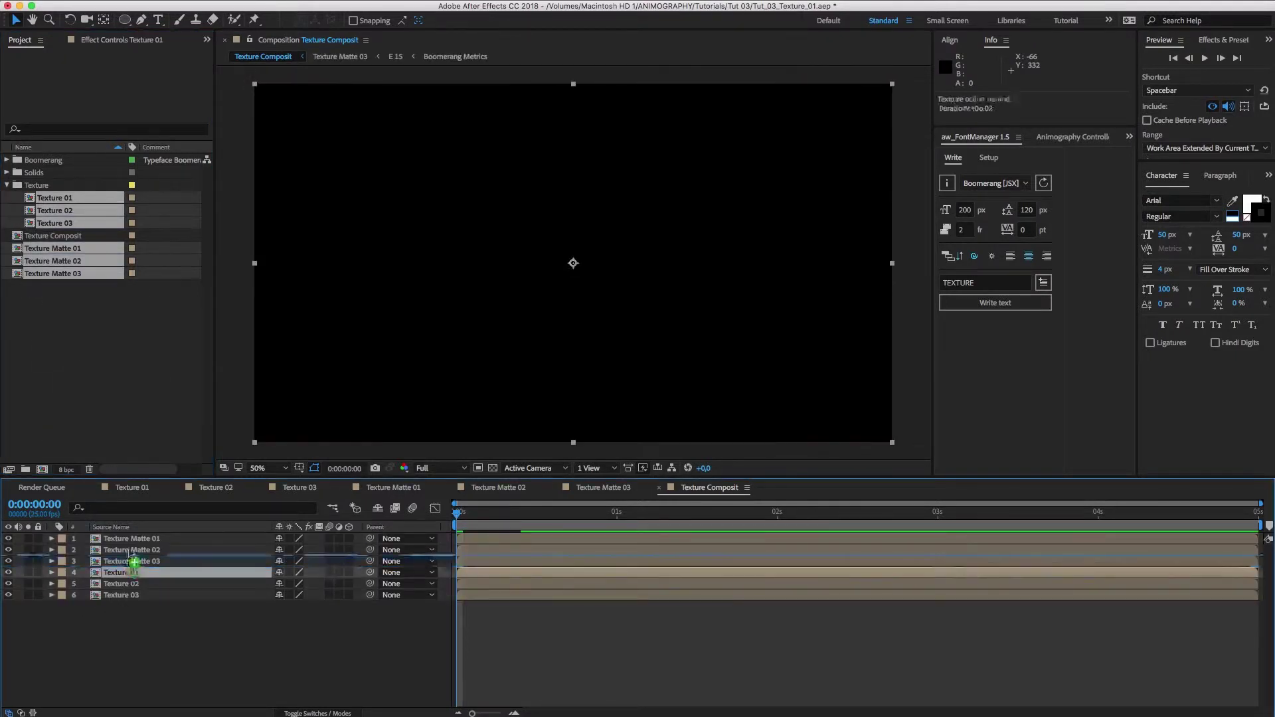
key("super+bracketright")
key("super+bracketright")
left_click(131, 582)
key("super+bracketright")
left_click(127, 595)
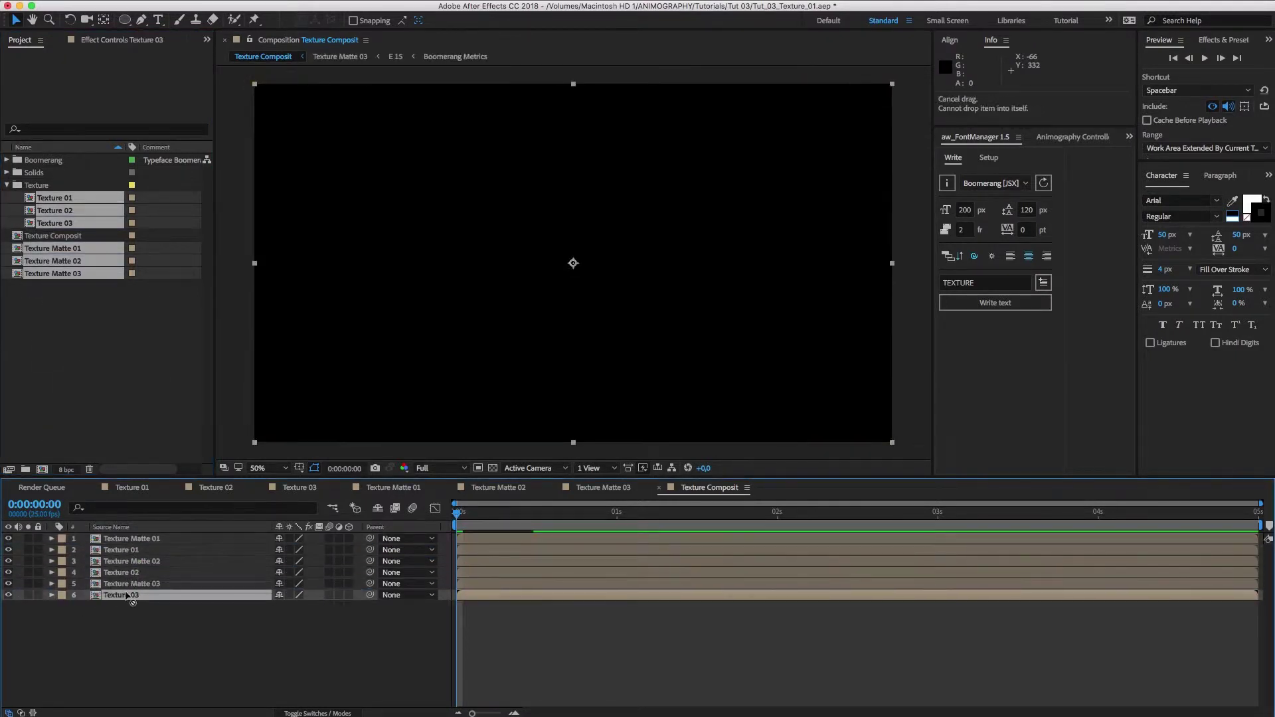
left_click(133, 624)
key("space")
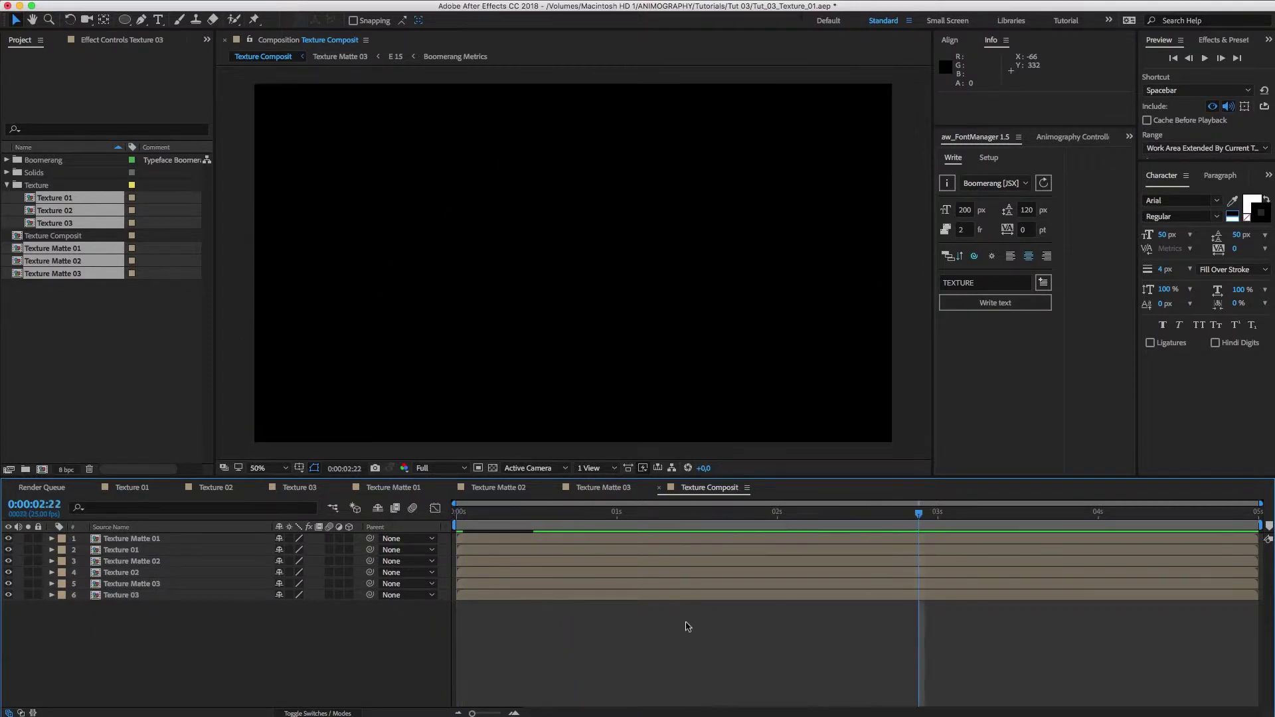
Set the TrkMat of Texture 01, 02 and 03 to Luma Matte
left_click(317, 713)
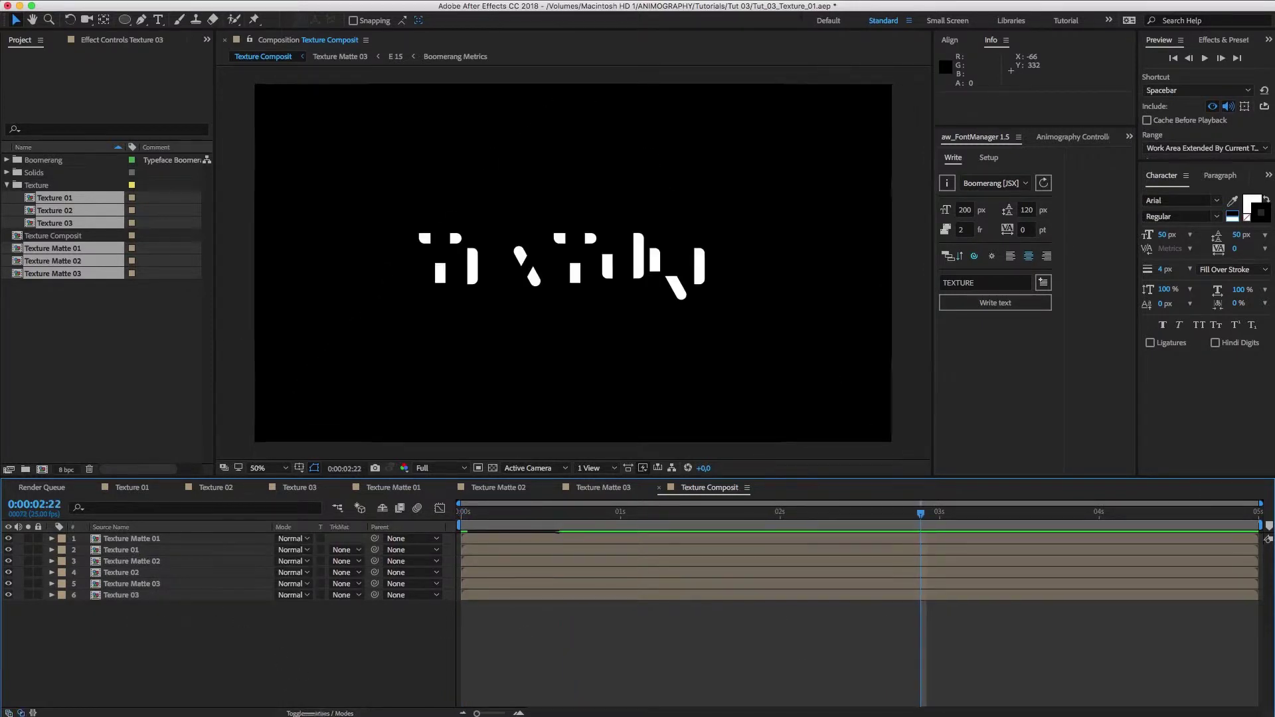
left_click(159, 550)
left_click(173, 572, "super")
left_click(177, 595, "super")
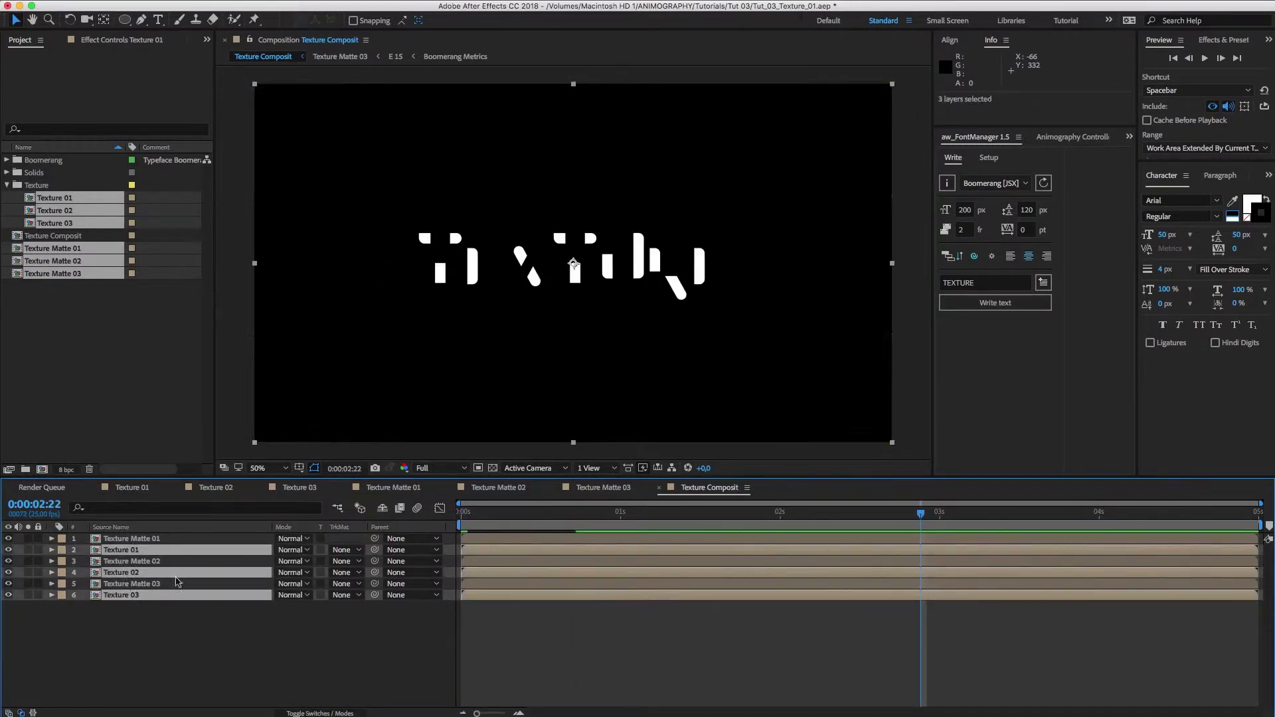
left_click(345, 550)
left_click(363, 610)
left_click(345, 653)
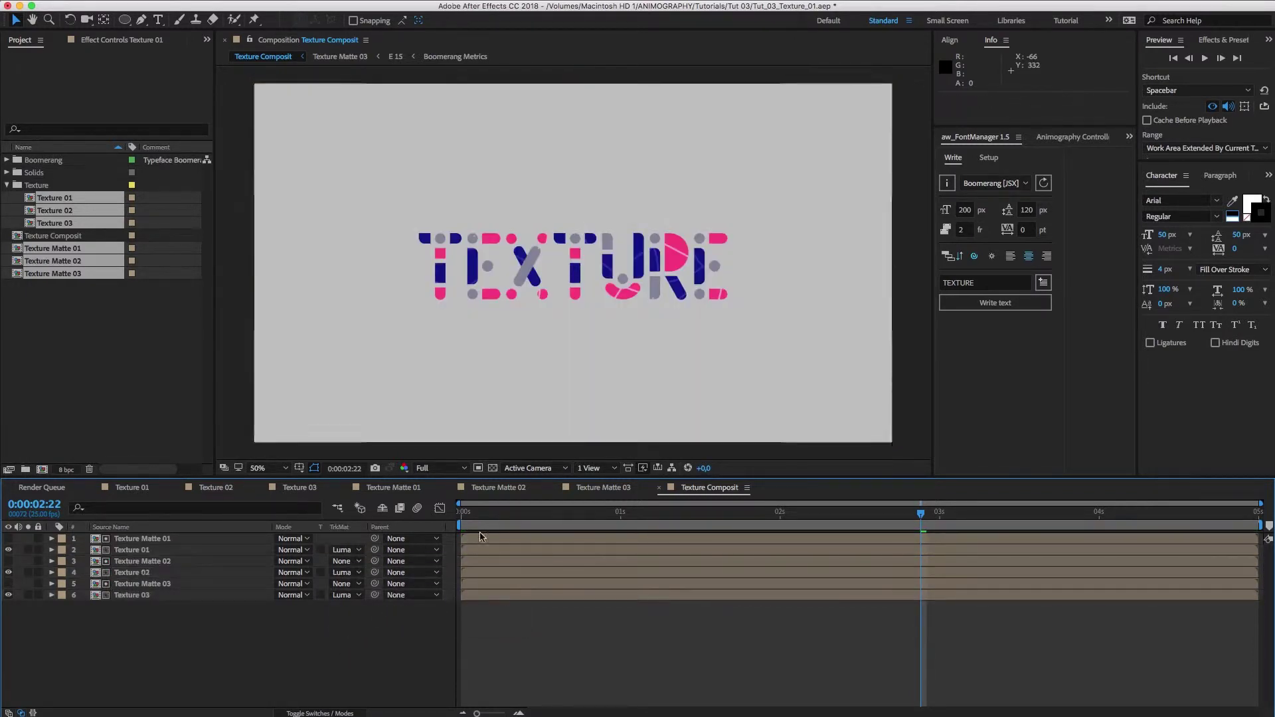
key("Home")
left_click(1184, 69)
left_click(1202, 60)
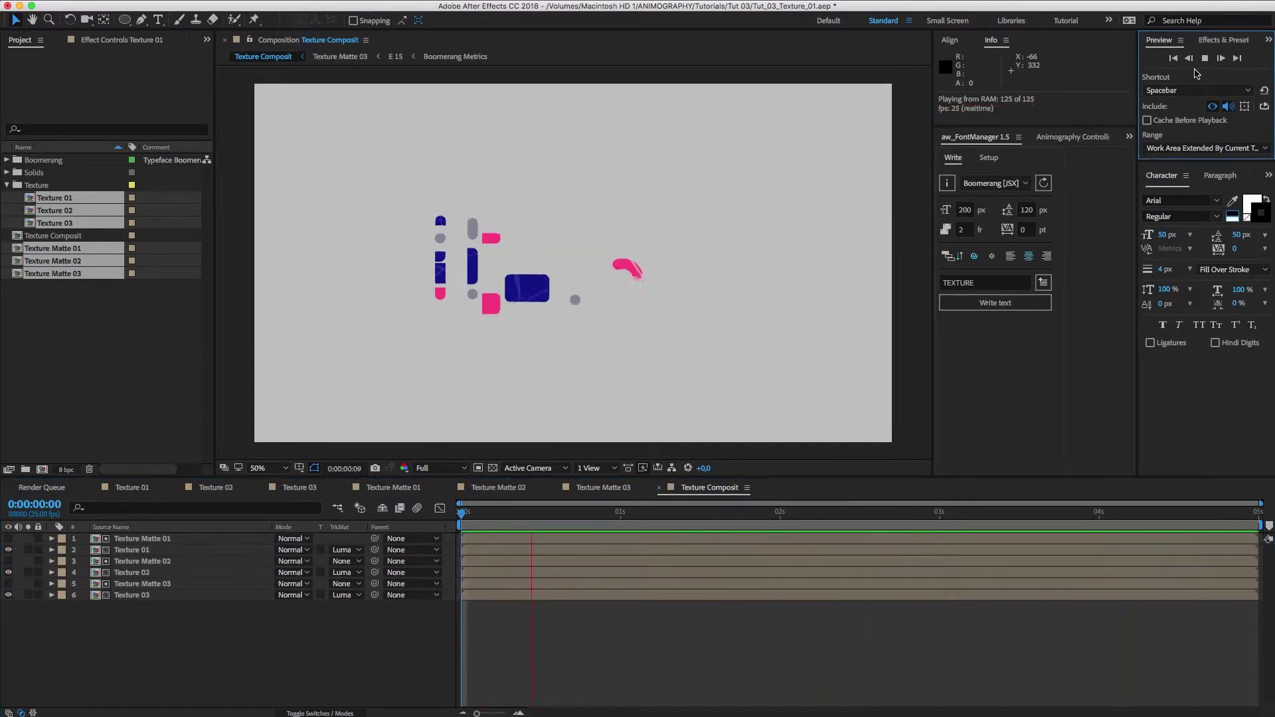
left_click(245, 627)
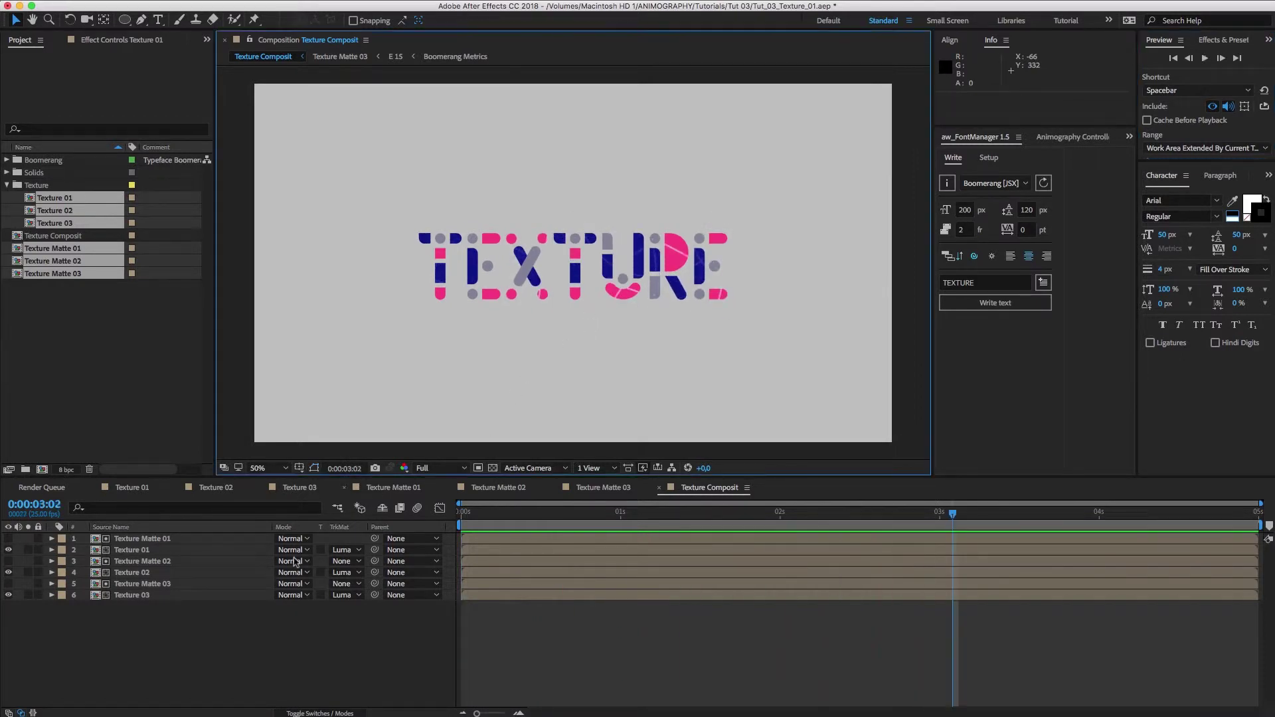
left_click(28, 550)
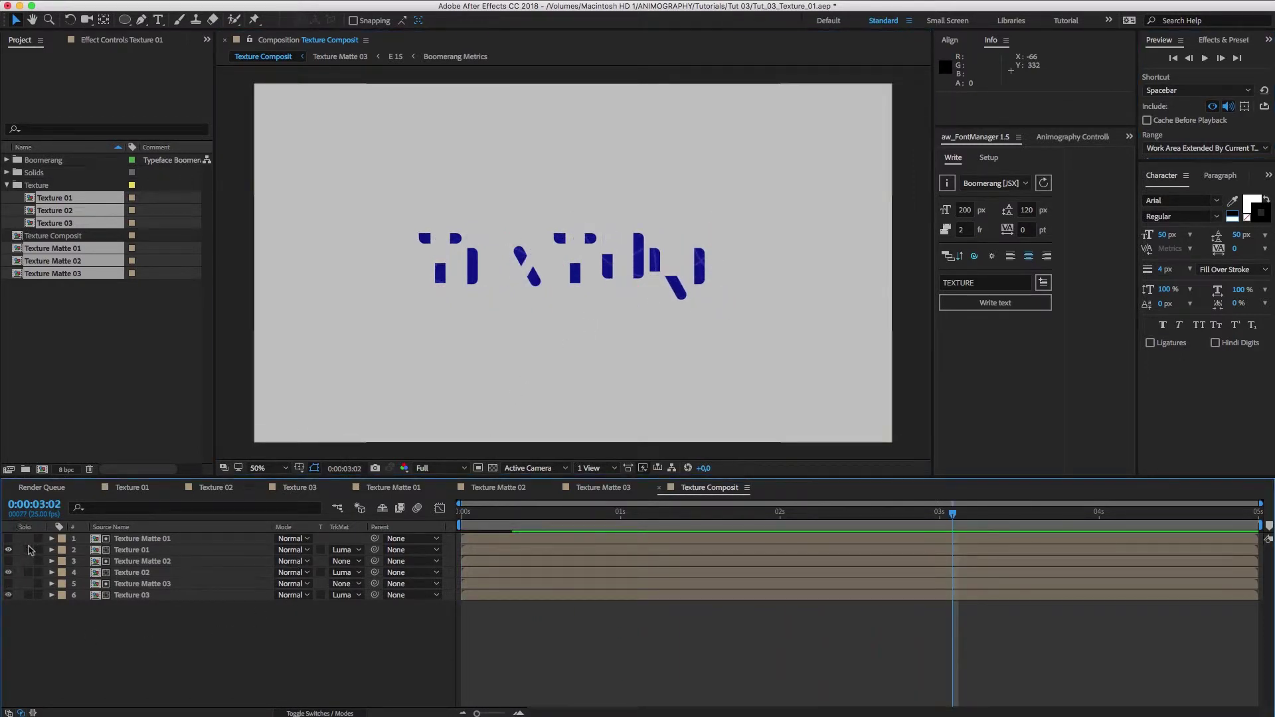
left_click(28, 573)
left_click(28, 595)
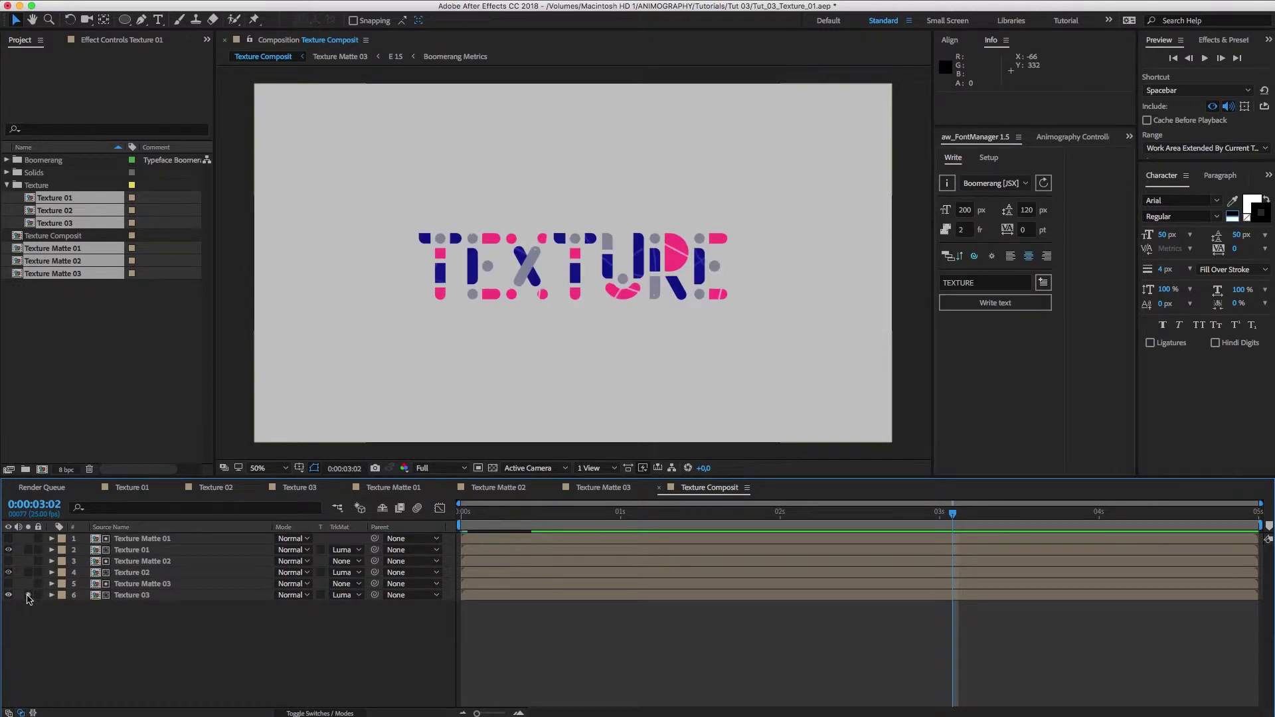
left_click(28, 595)
Open Texture Matte 01 and enable Use own settings on the T 11 layer's Boomerang effect
double_click(132, 539)
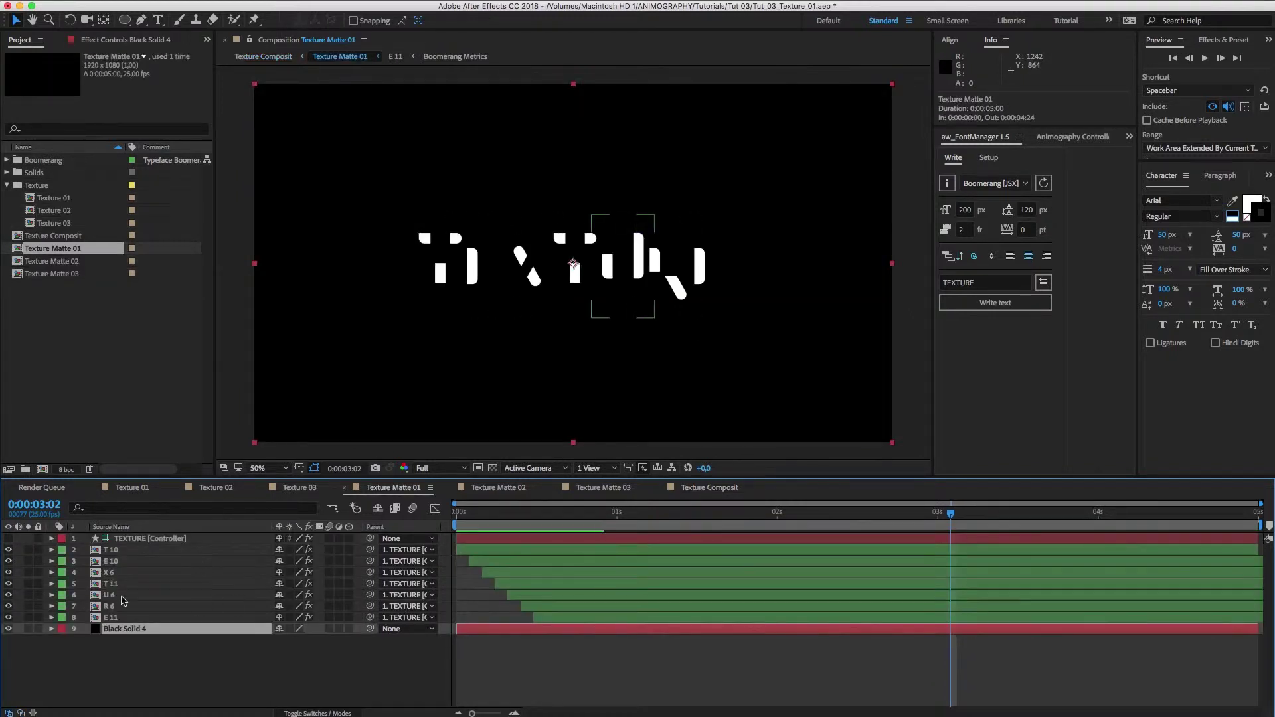
left_click(125, 618)
left_click(123, 585)
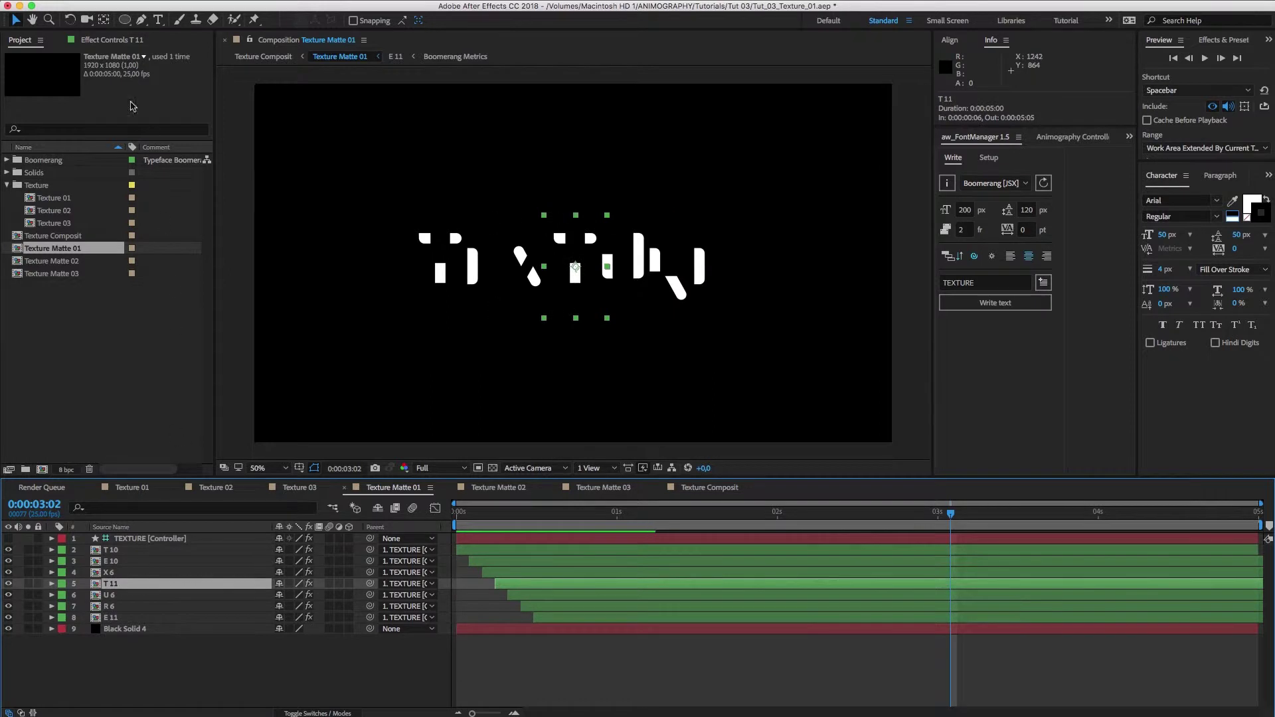
left_click(110, 41)
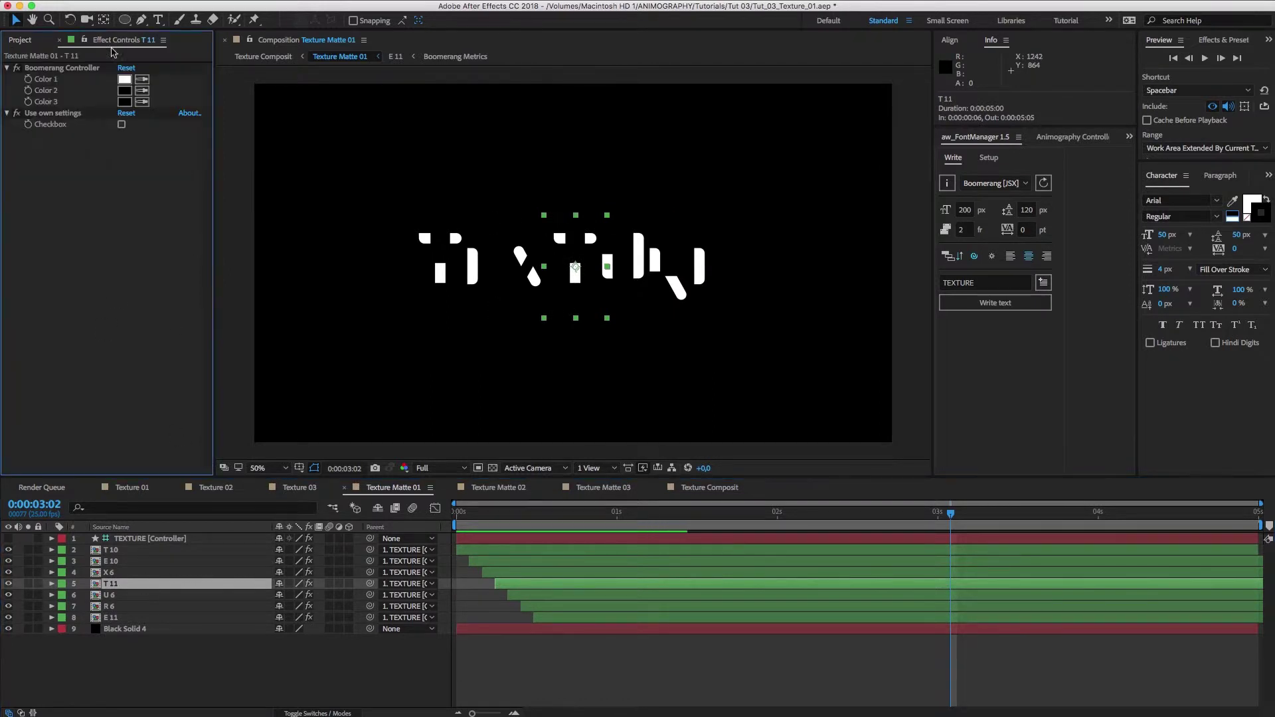
left_click(121, 124)
Set T 11's Colors 1–3 to black, white and black
left_click(125, 79)
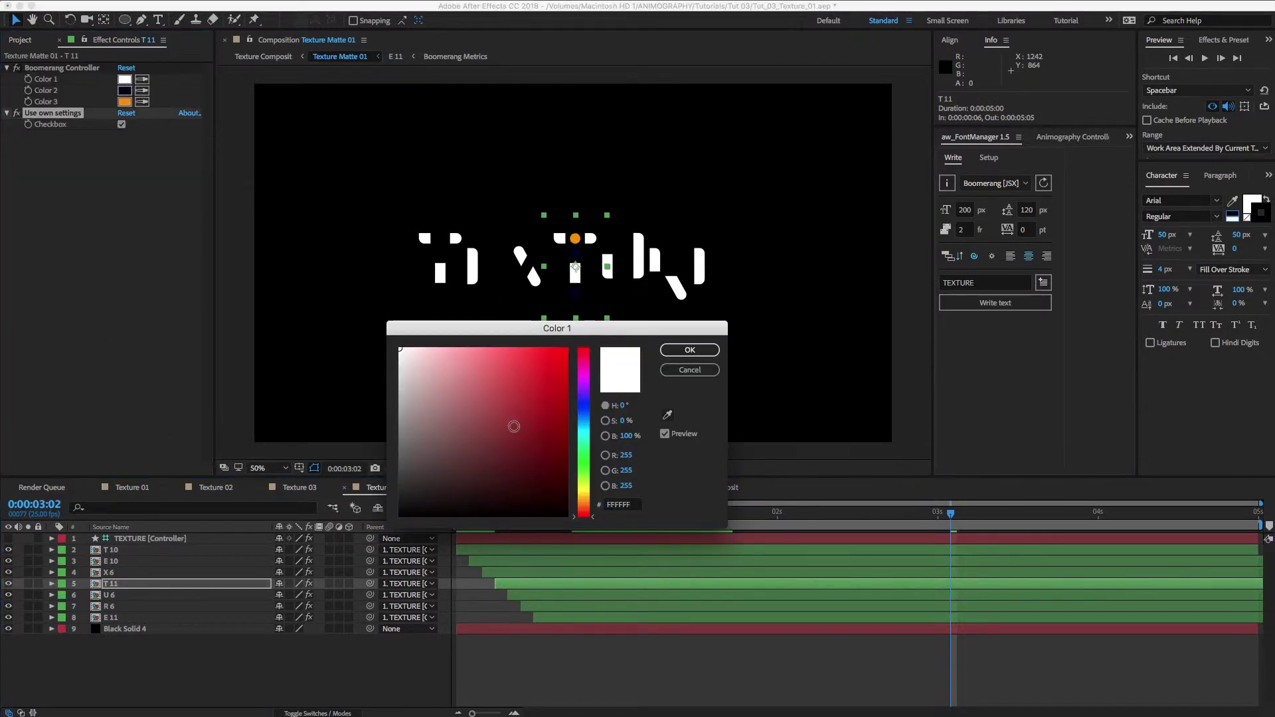
key("Return")
left_click(124, 91)
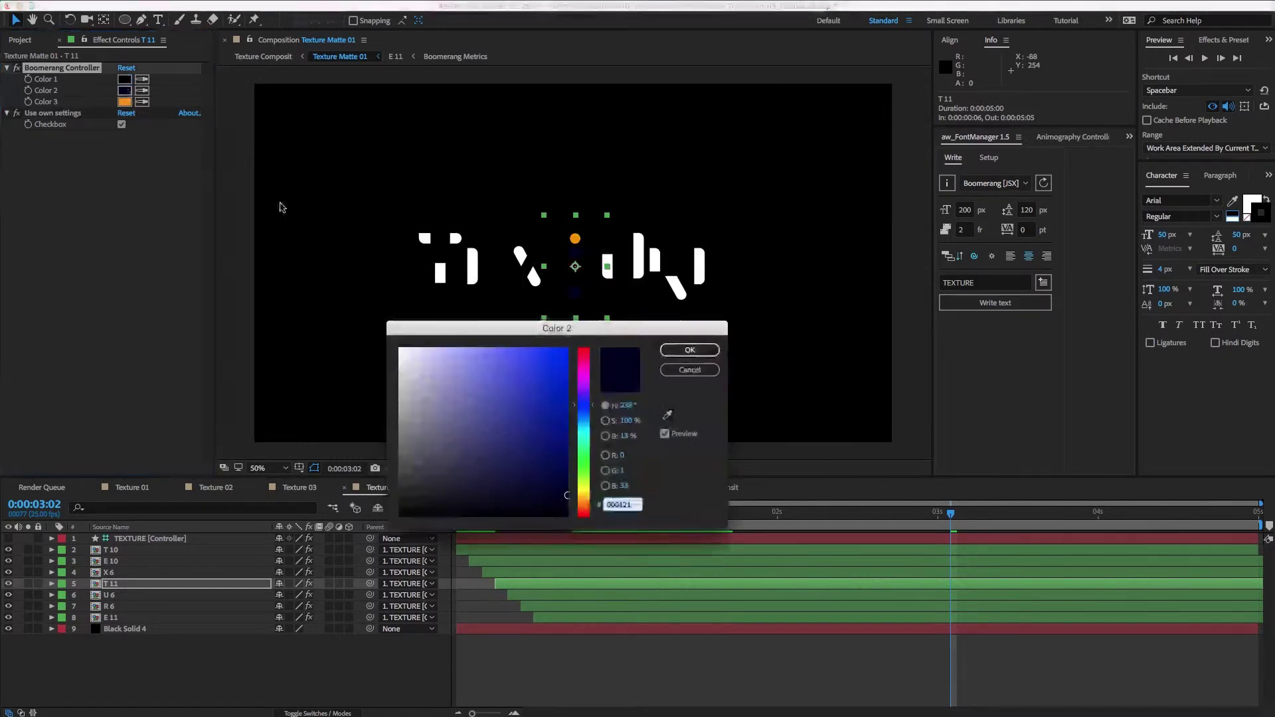
left_click(404, 352)
left_click(688, 352)
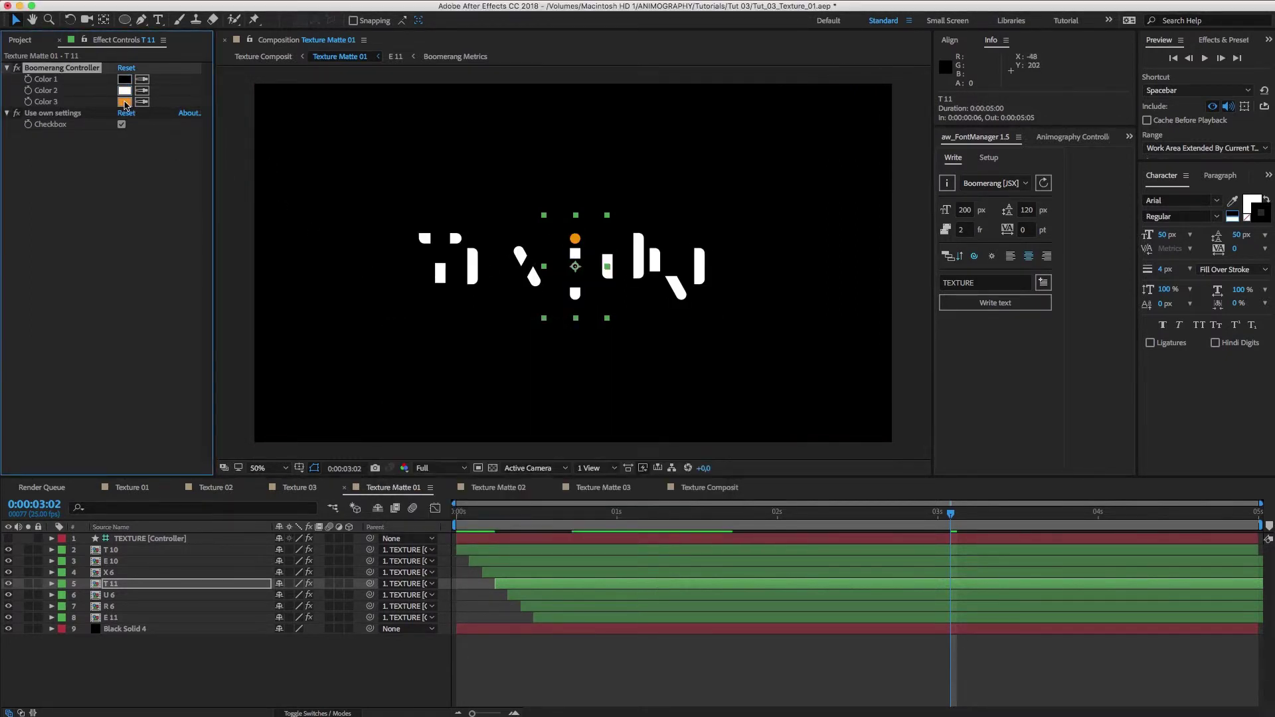
left_click(124, 101)
left_click(567, 516)
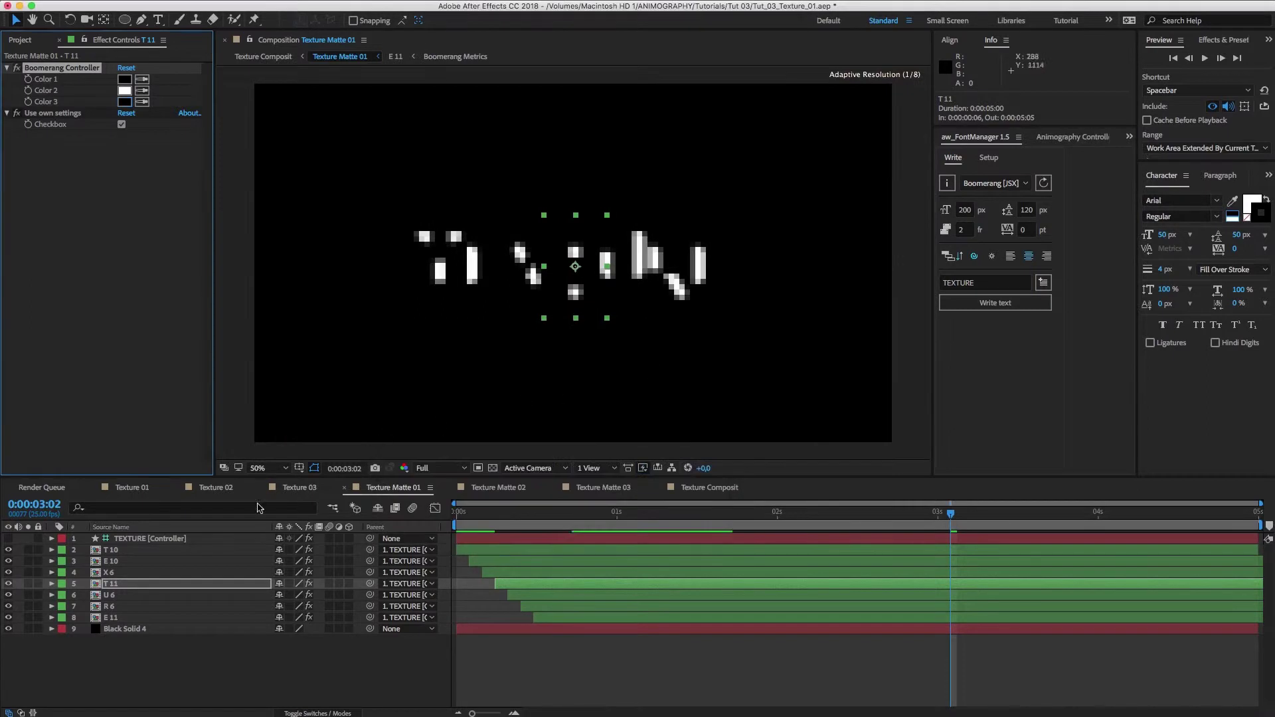
Enable Use own settings on the E 11 layer's Boomerang colours
left_click(134, 539)
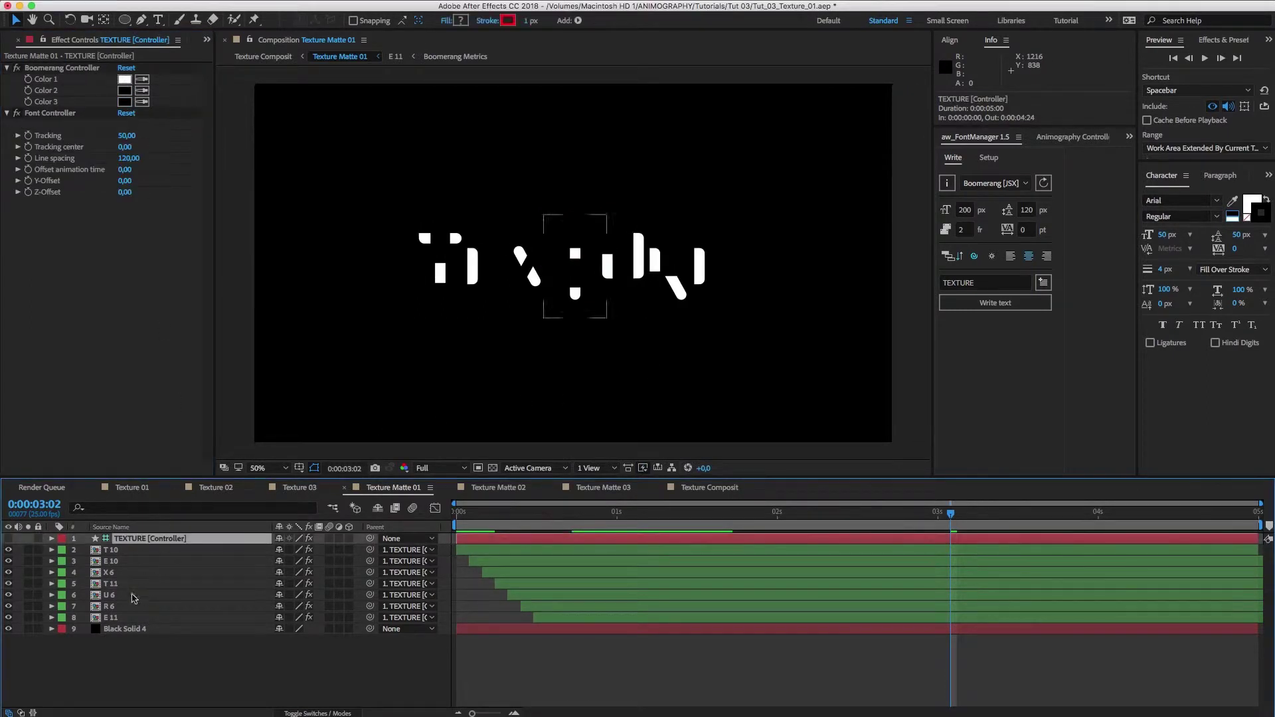
left_click(122, 585)
left_click(55, 69)
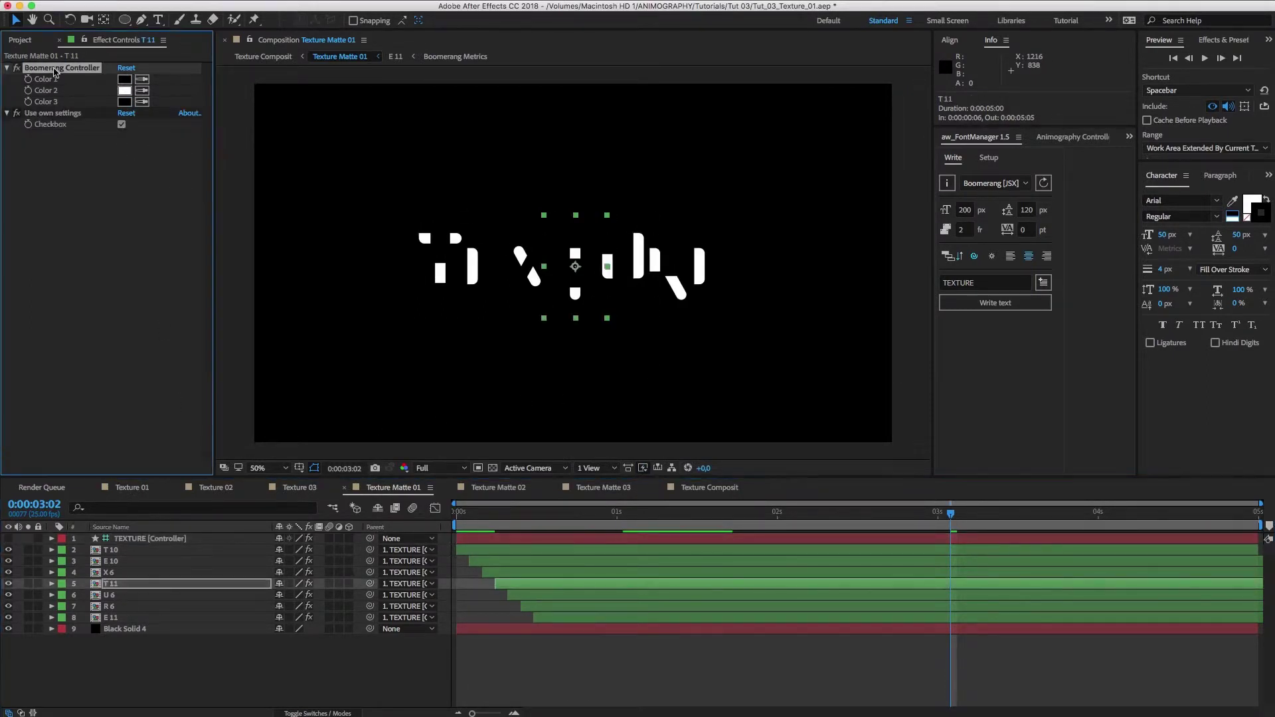
left_click(122, 617)
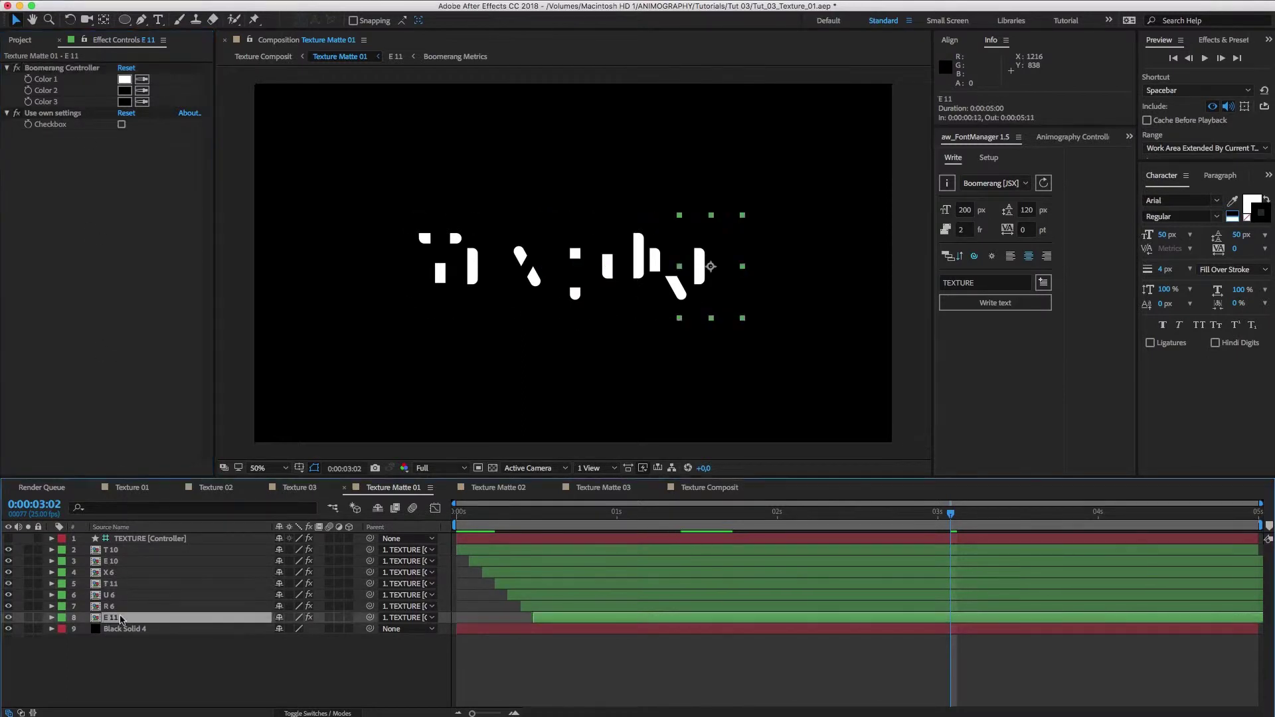
left_click(122, 124)
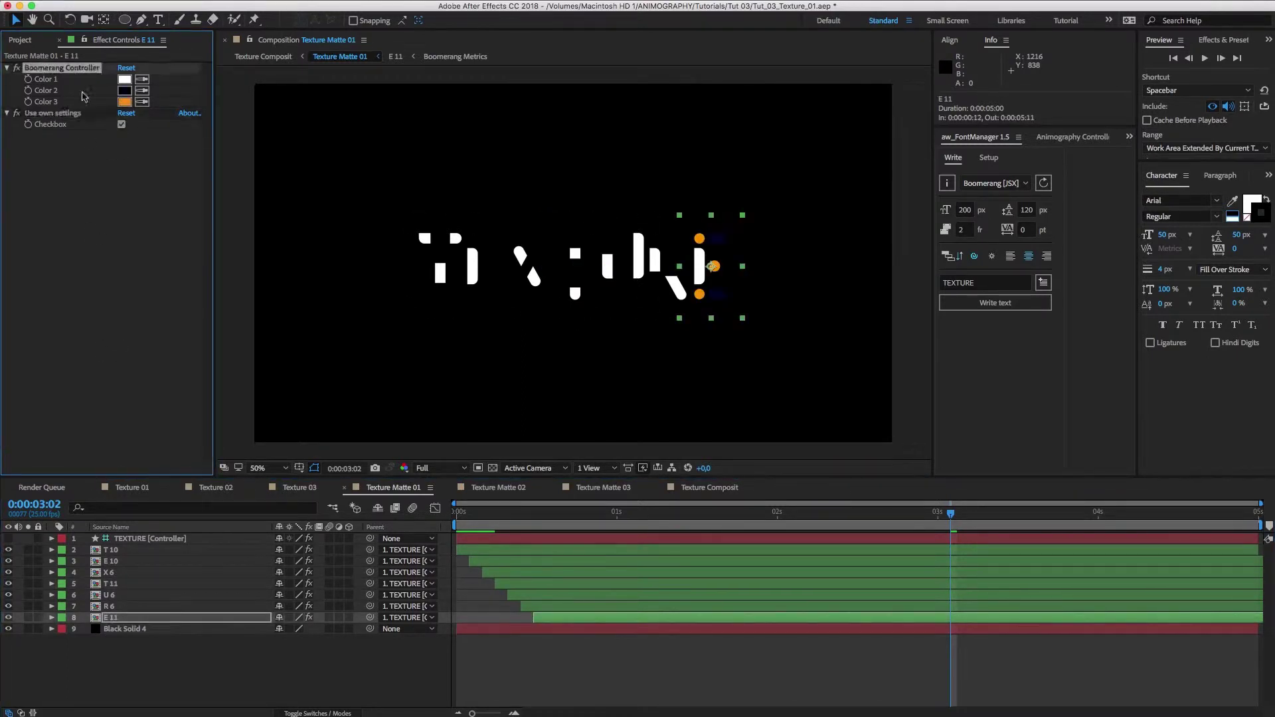
left_click(170, 682)
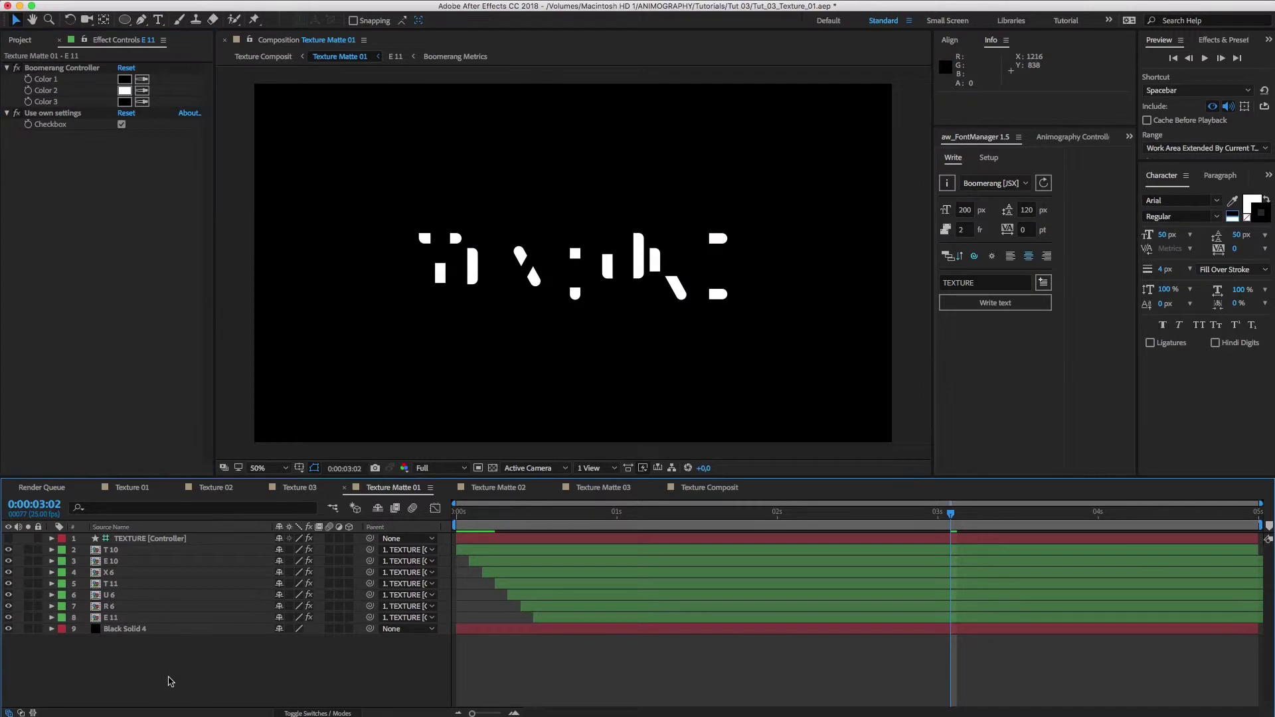
In Texture Matte 02, give T 13 its own Boomerang colours, sampling white and black
left_click(506, 489)
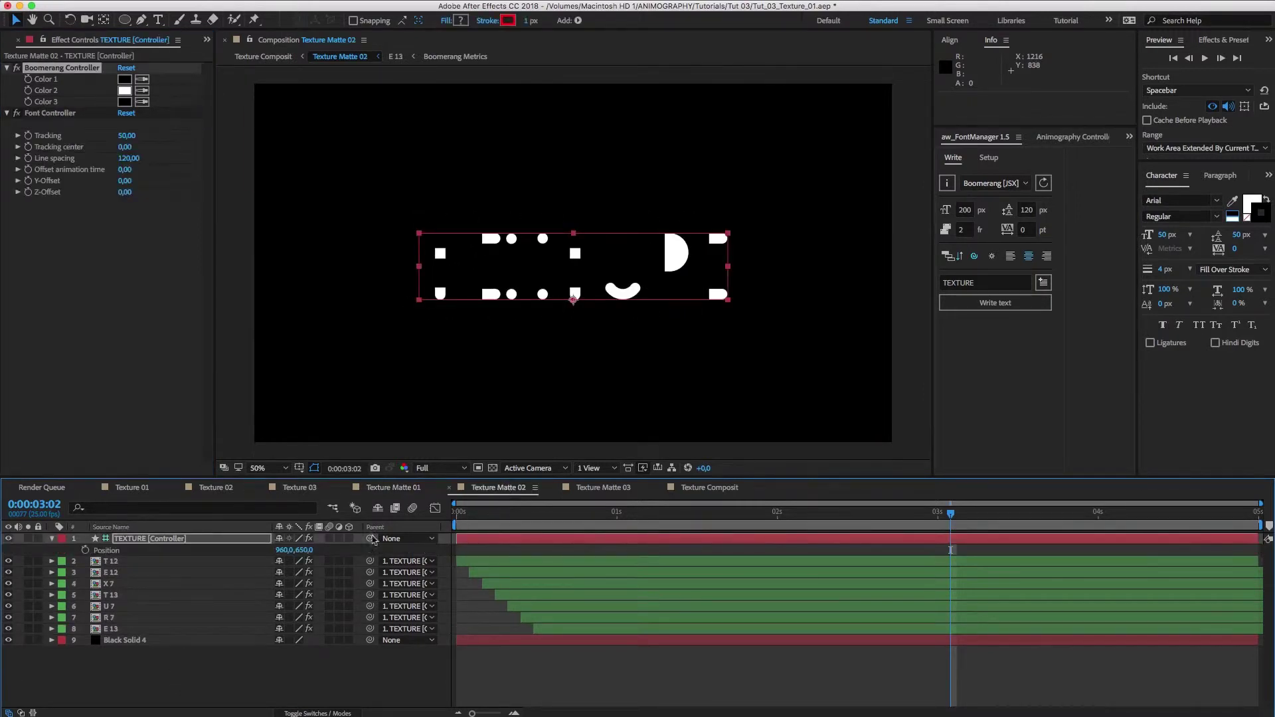
key("p")
left_click(119, 594)
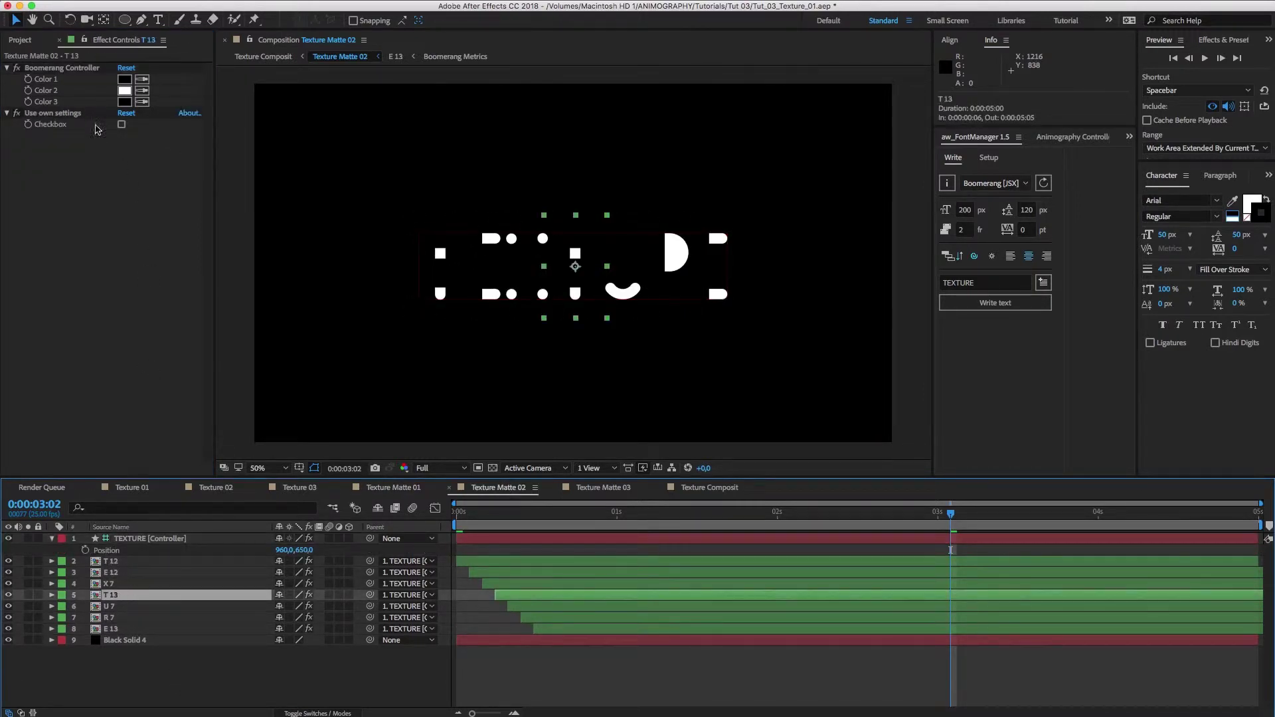
left_click(122, 125)
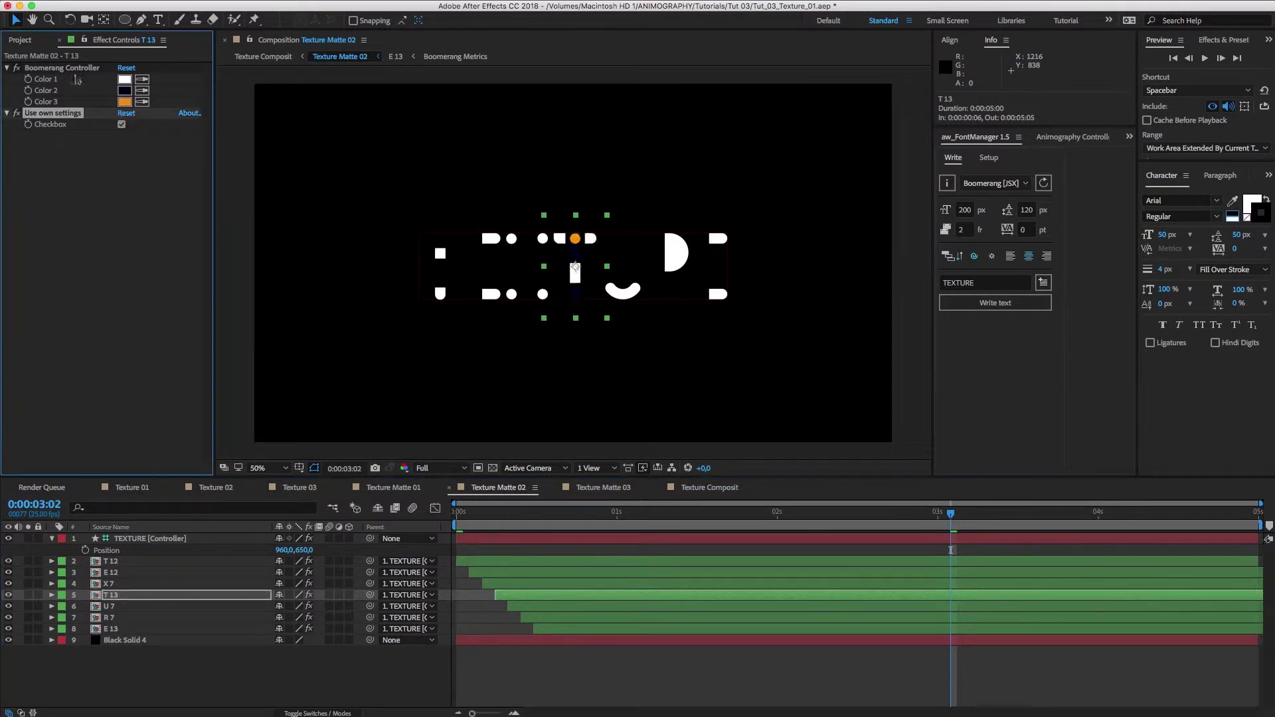
left_click(79, 69)
left_click(142, 101)
left_click(124, 91)
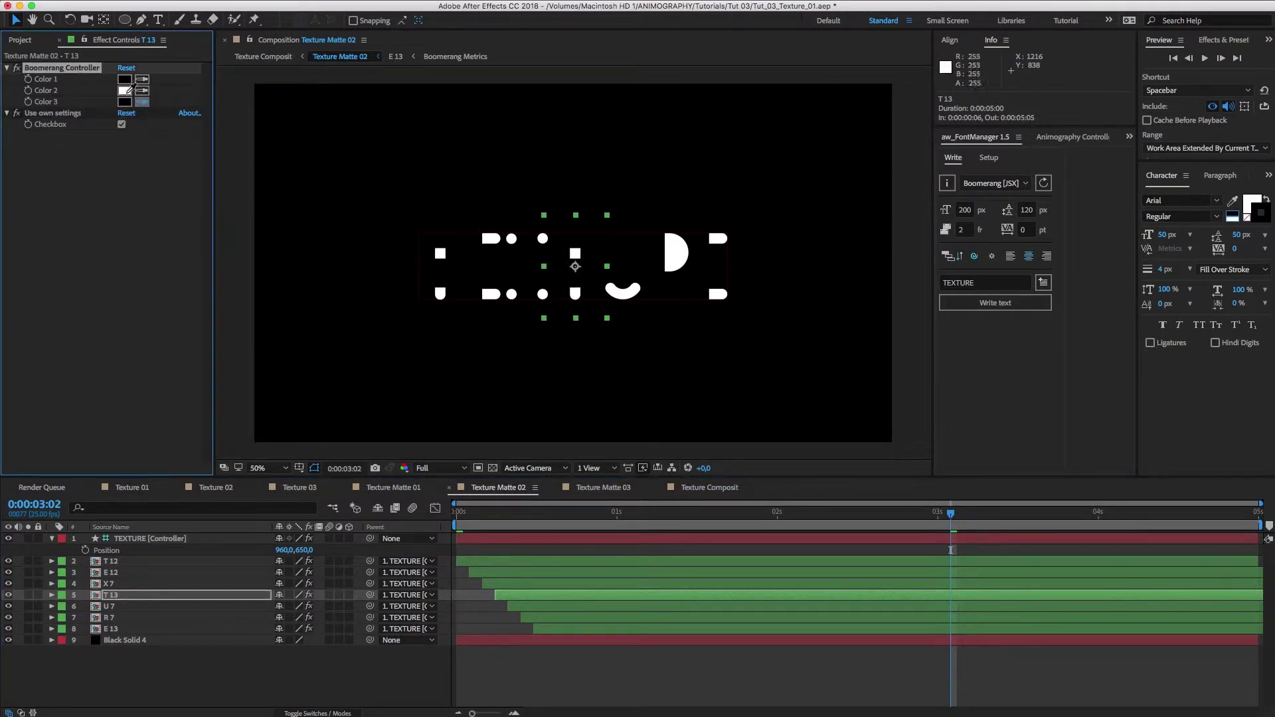
left_click(142, 91)
left_click(126, 79)
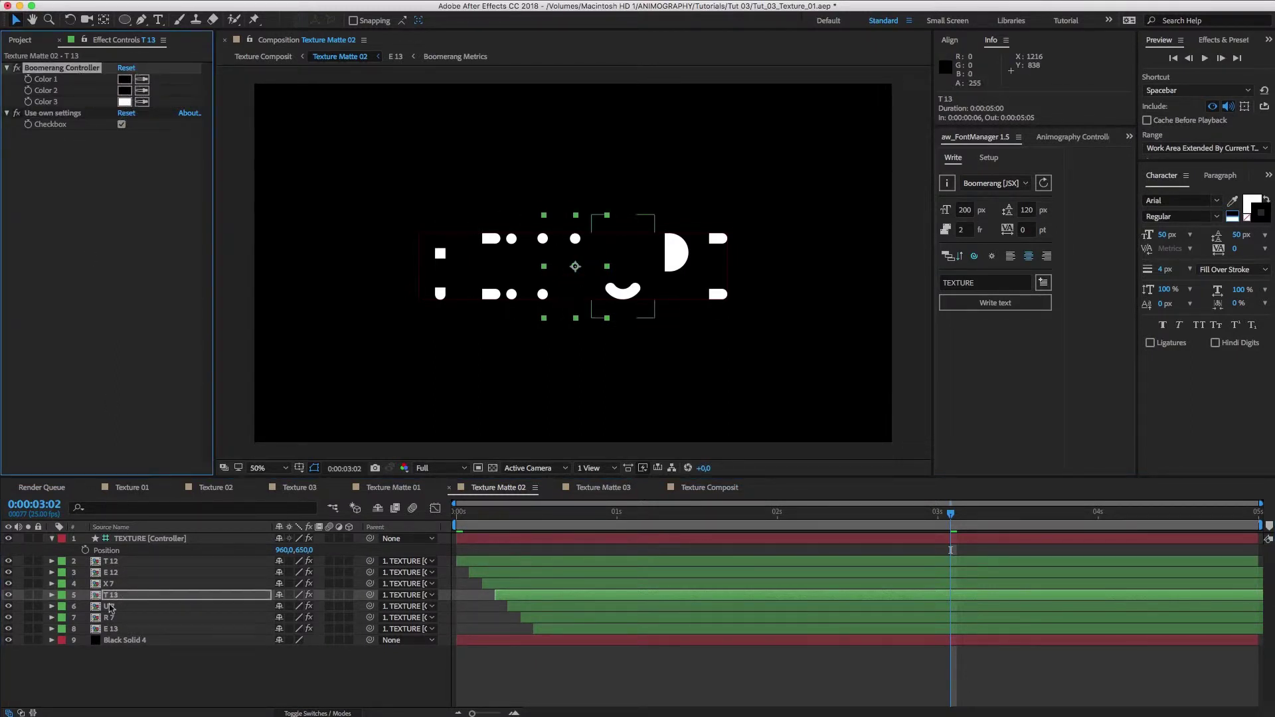
Give the E 13 letter layer its own Boomerang colours as well
left_click(113, 628)
left_click(50, 68)
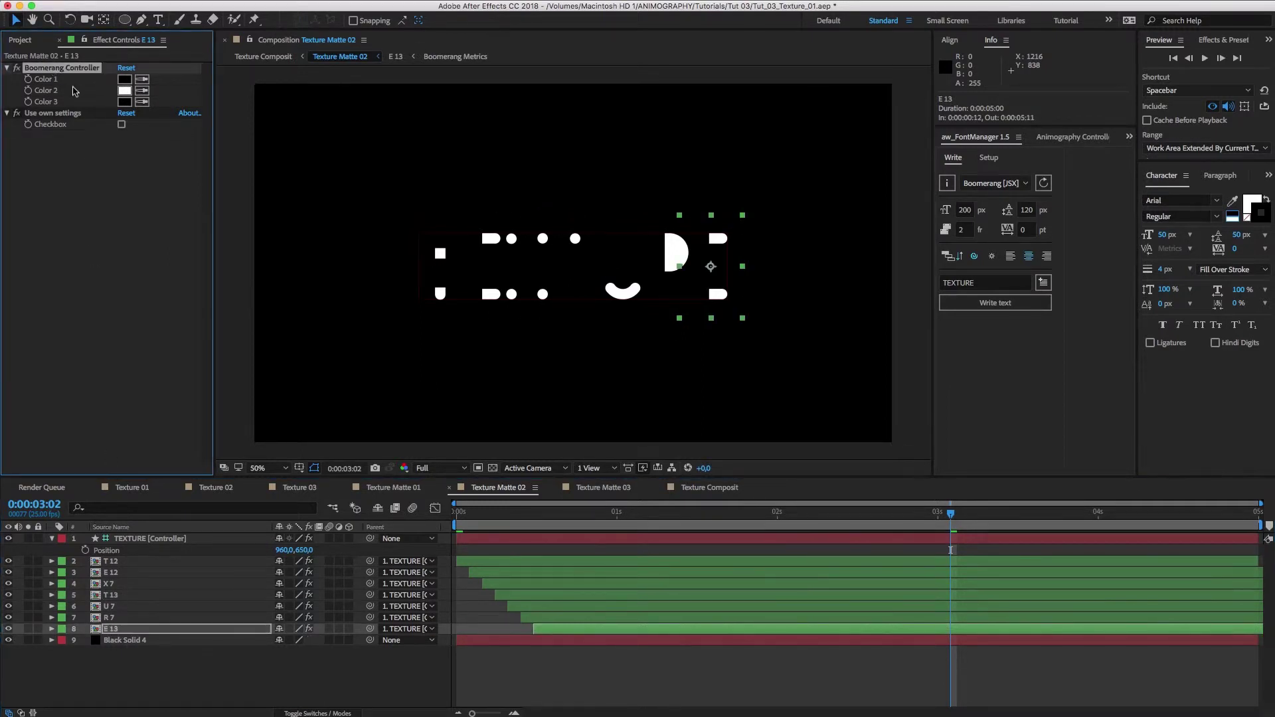
left_click(122, 124)
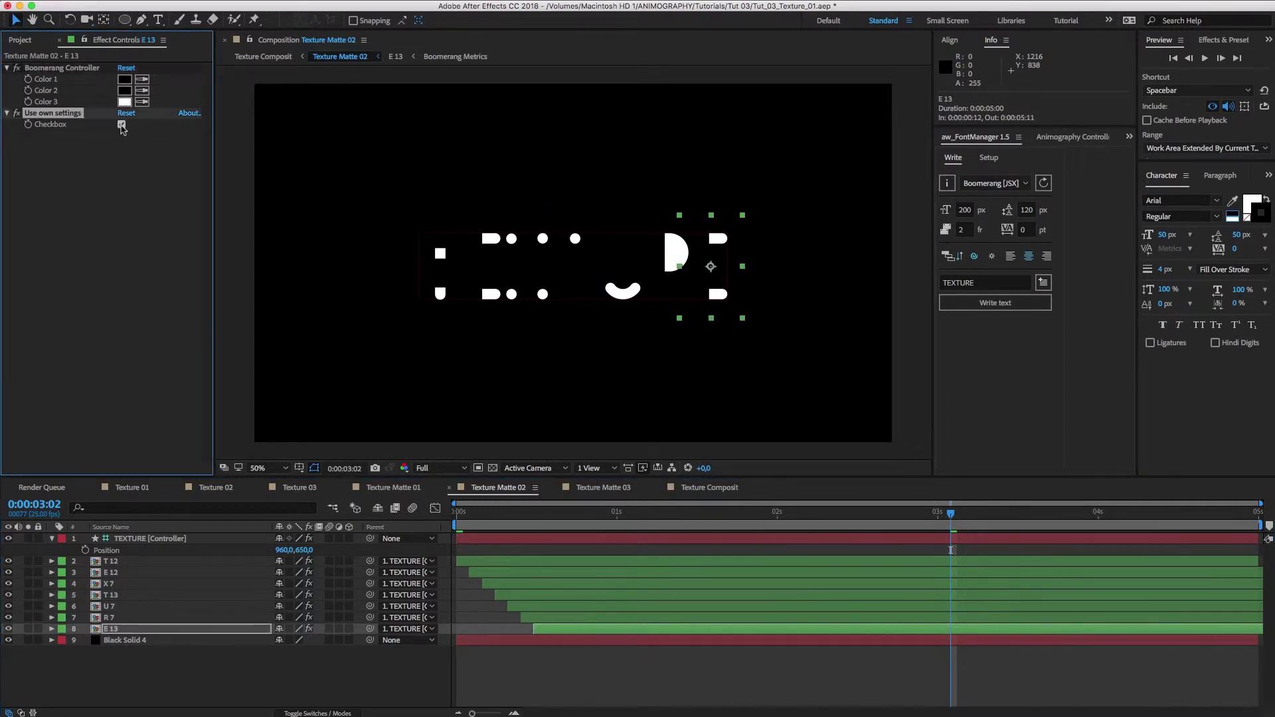
In Texture Matte 03, give T 15 own colours: Color 1 white, Colors 2 and 3 black
left_click(614, 489)
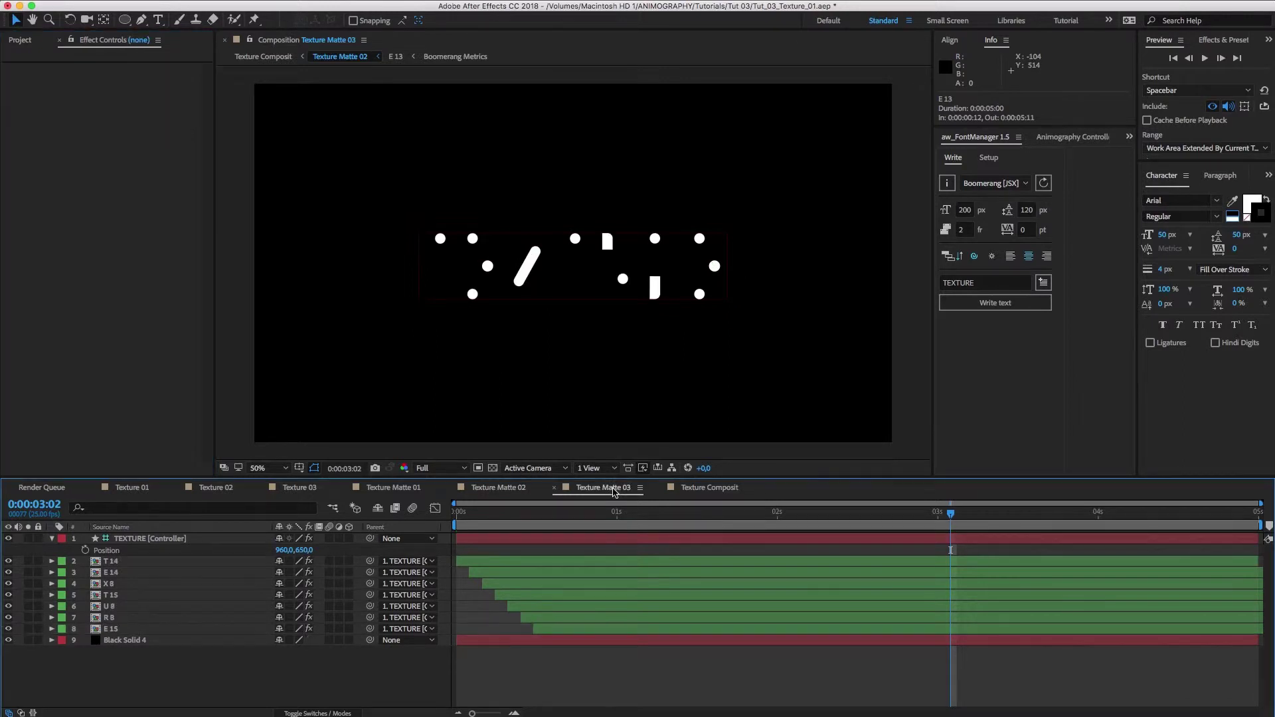
left_click(129, 597)
left_click(122, 125)
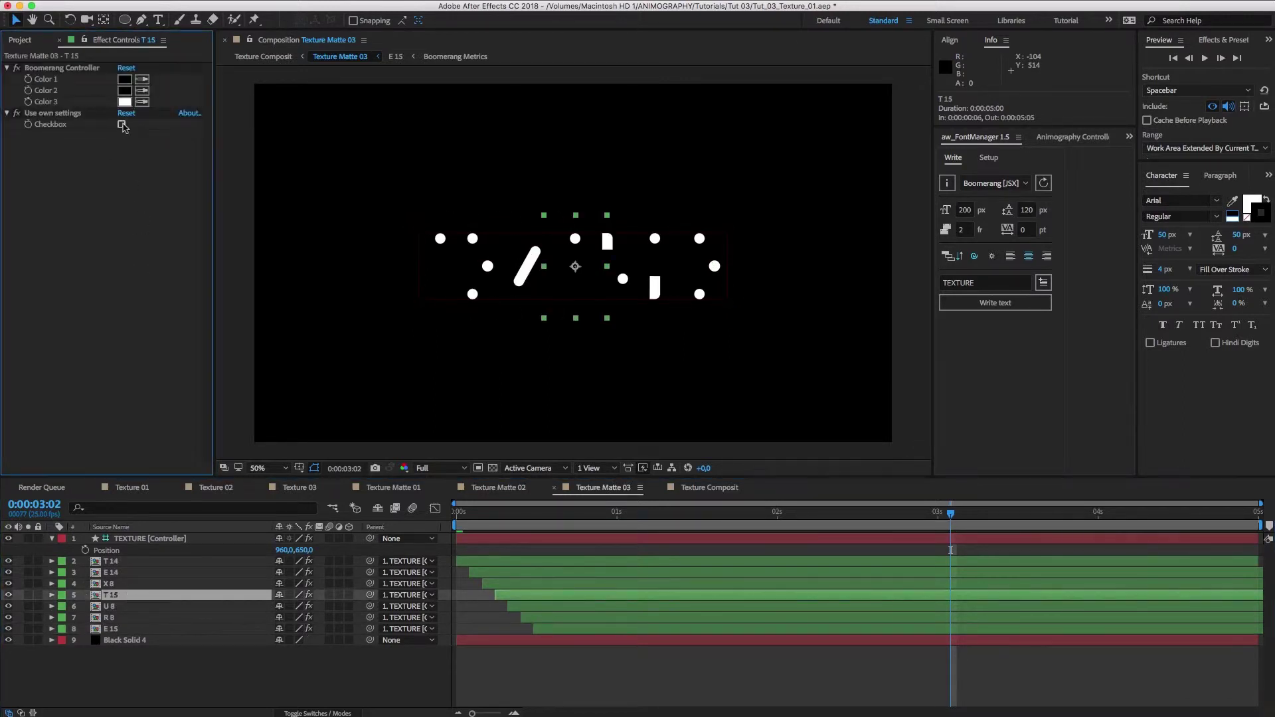
left_click(82, 68)
left_click(142, 90)
left_click(124, 79)
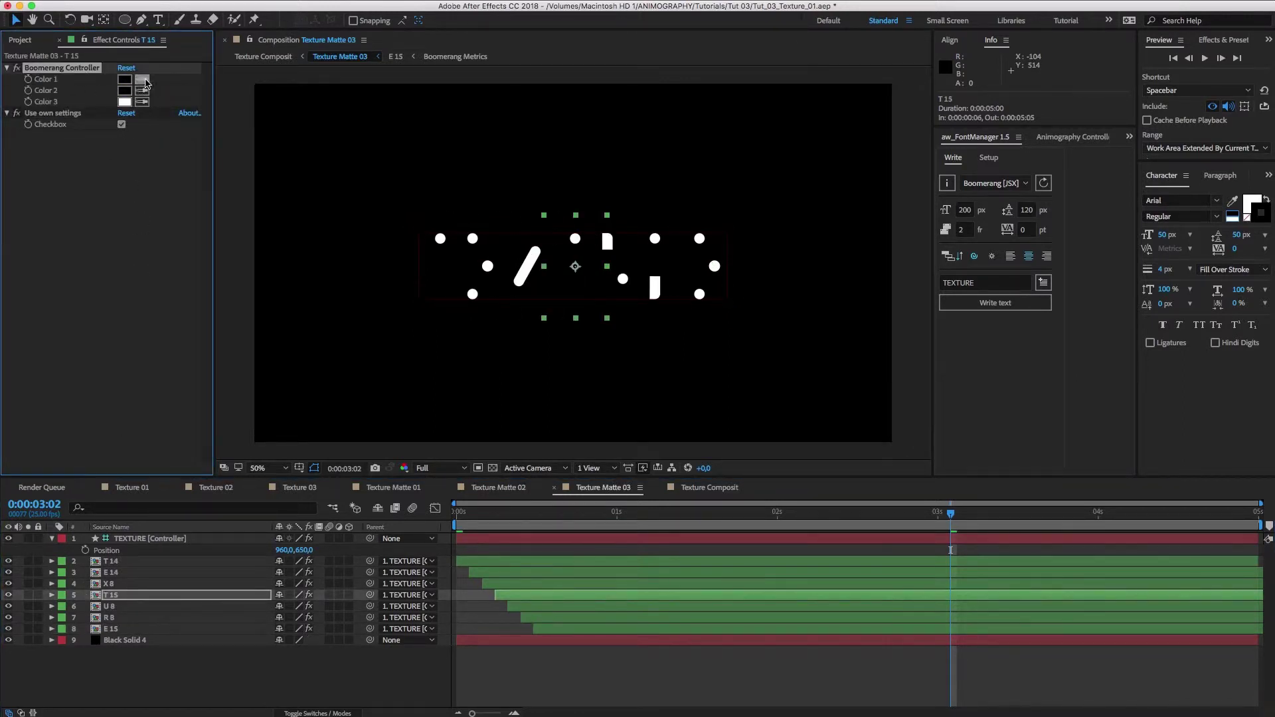
left_click(142, 79)
left_click(124, 102)
left_click(129, 93)
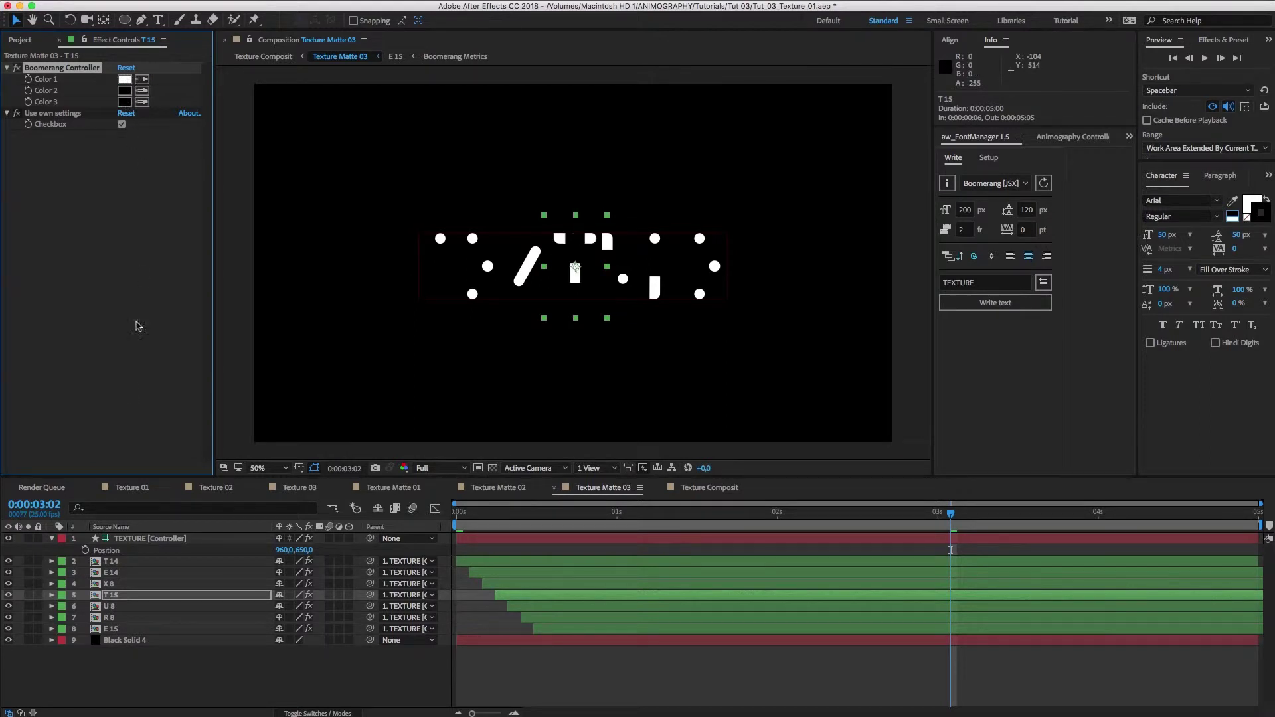
Inspect the E 15 and TEXTURE controller layers, then return to Texture Composit
key("ctrl+Down")
key("ctrl+Down")
key("ctrl+Down")
left_click(92, 73)
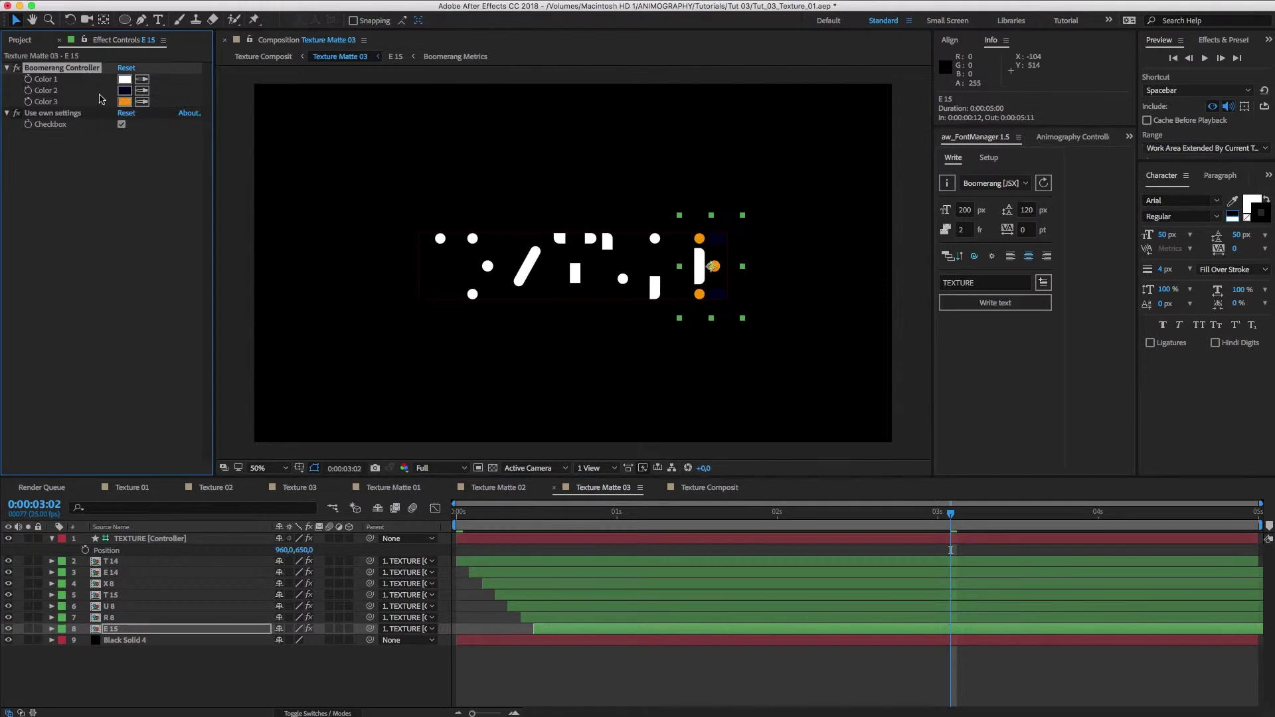
left_click(144, 538)
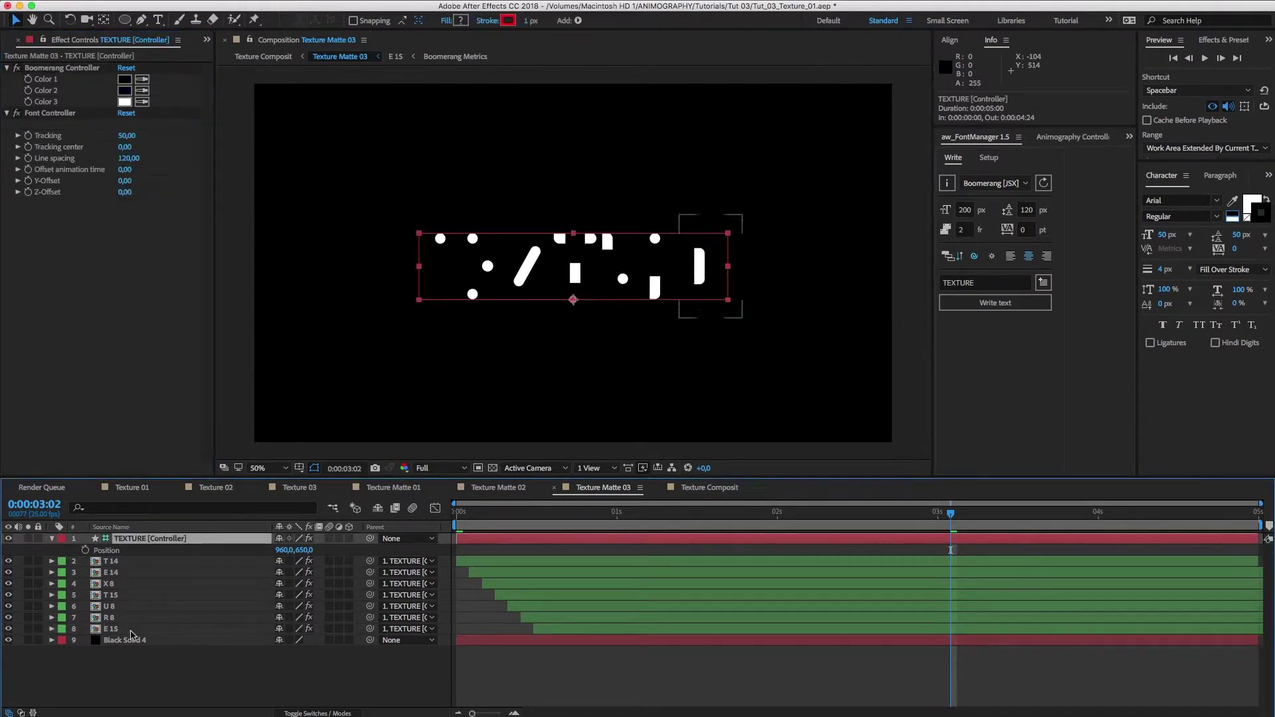
left_click(134, 631)
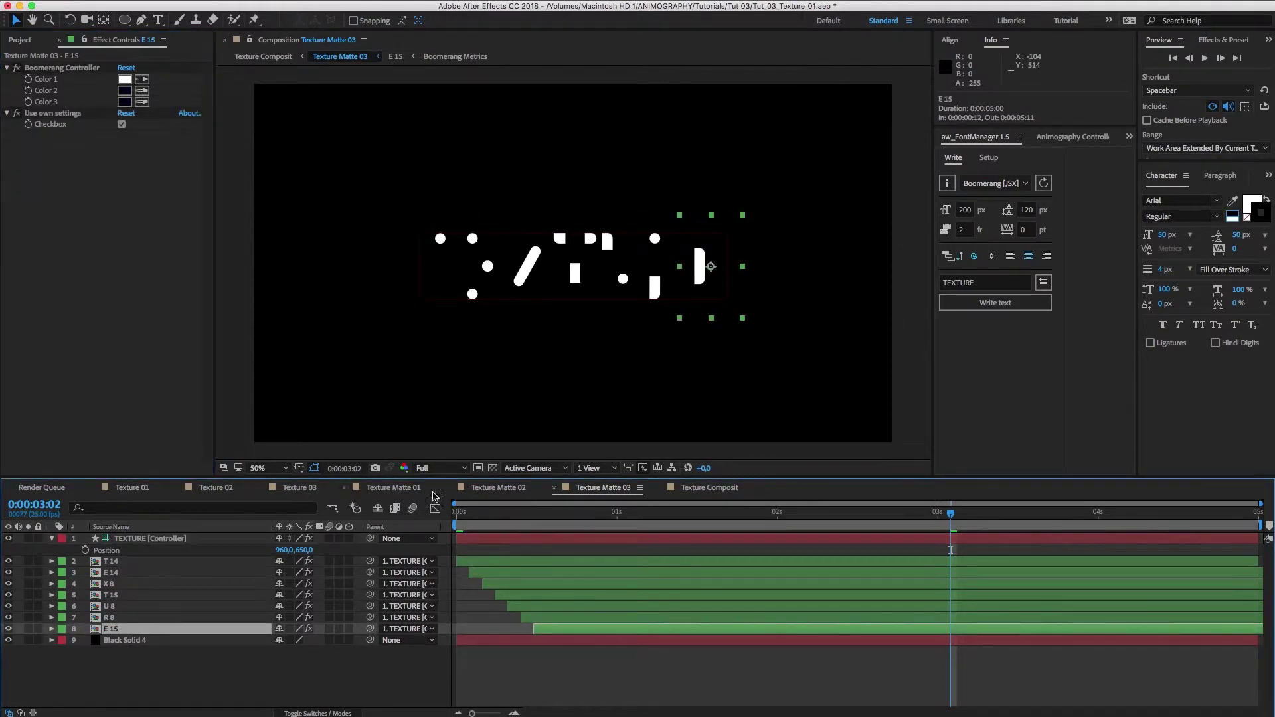
left_click(710, 488)
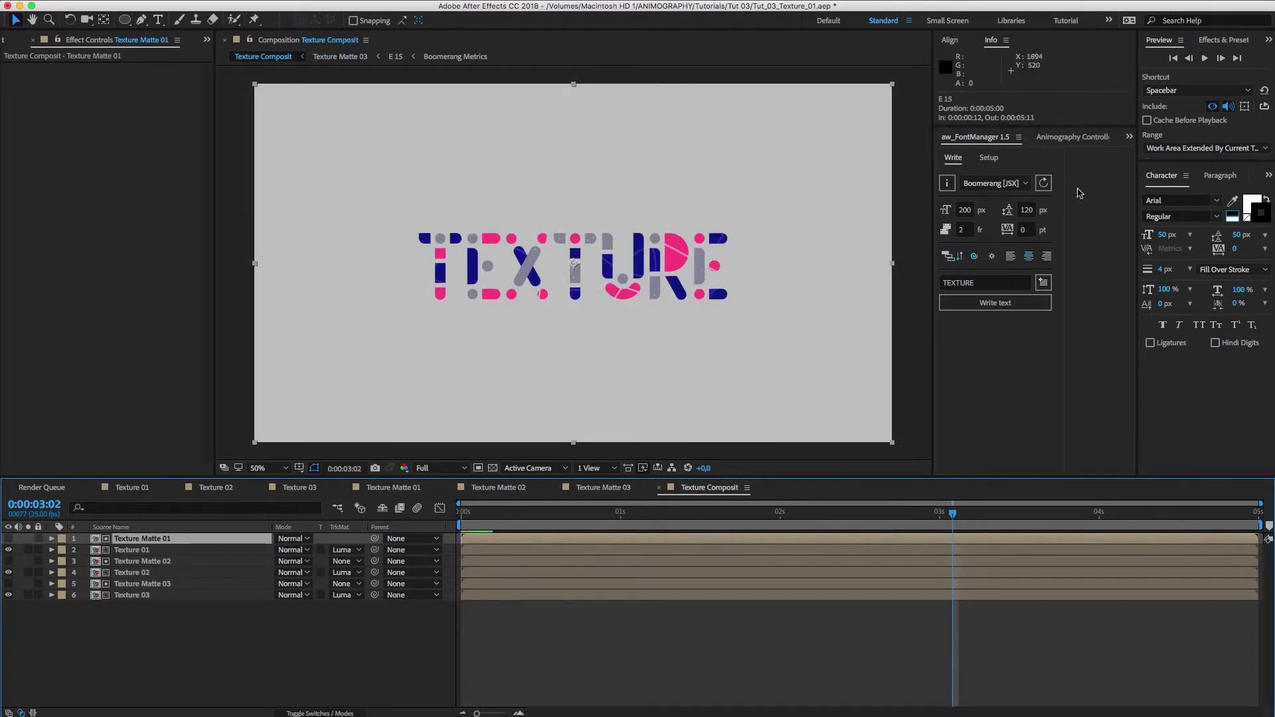
Play a preview of the Texture Composit animation from the Preview panel
left_click(1204, 58)
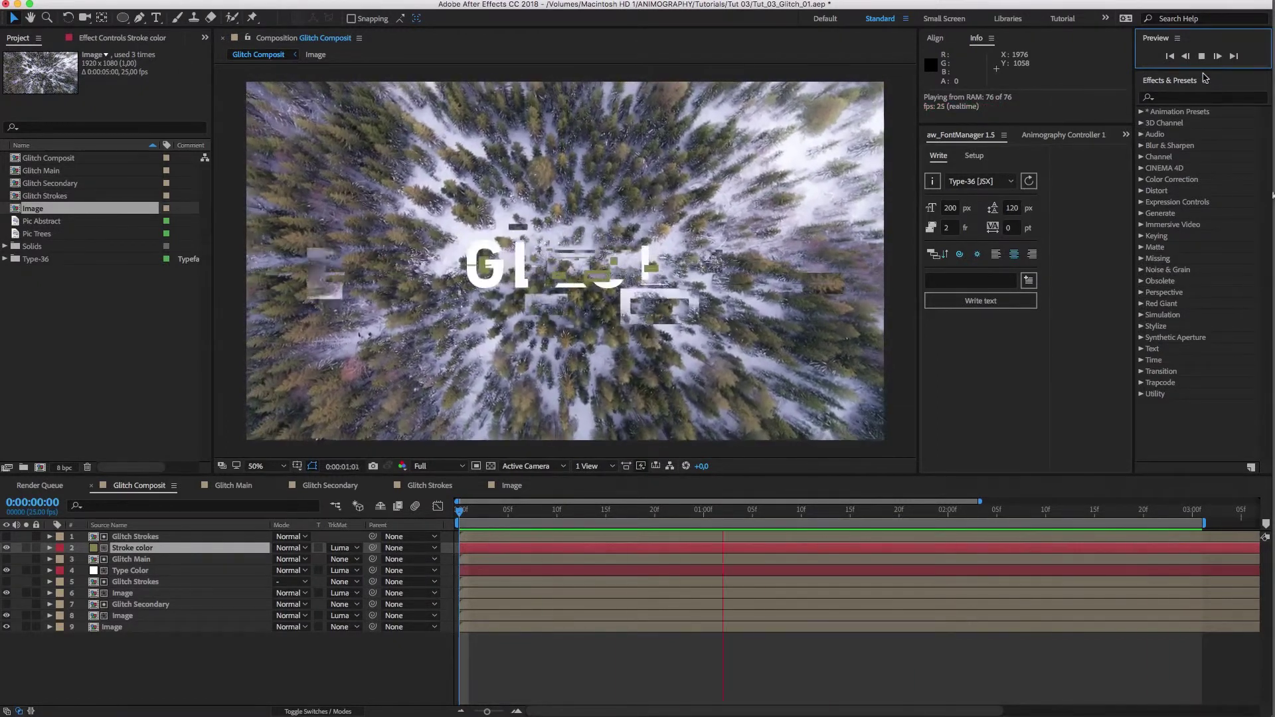
Delete the five items from Glitch Composit through Image, then start a new comp named Main Matte
key("space")
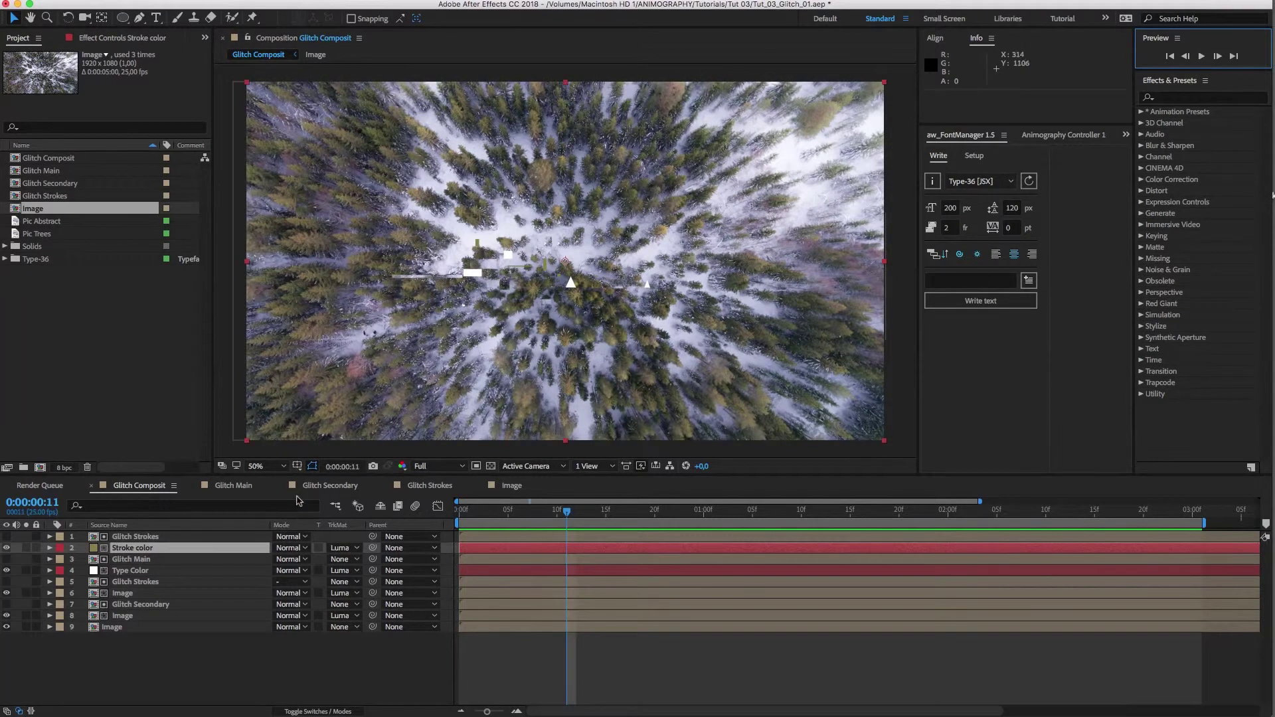
left_click(38, 160)
left_click(62, 207, "shift")
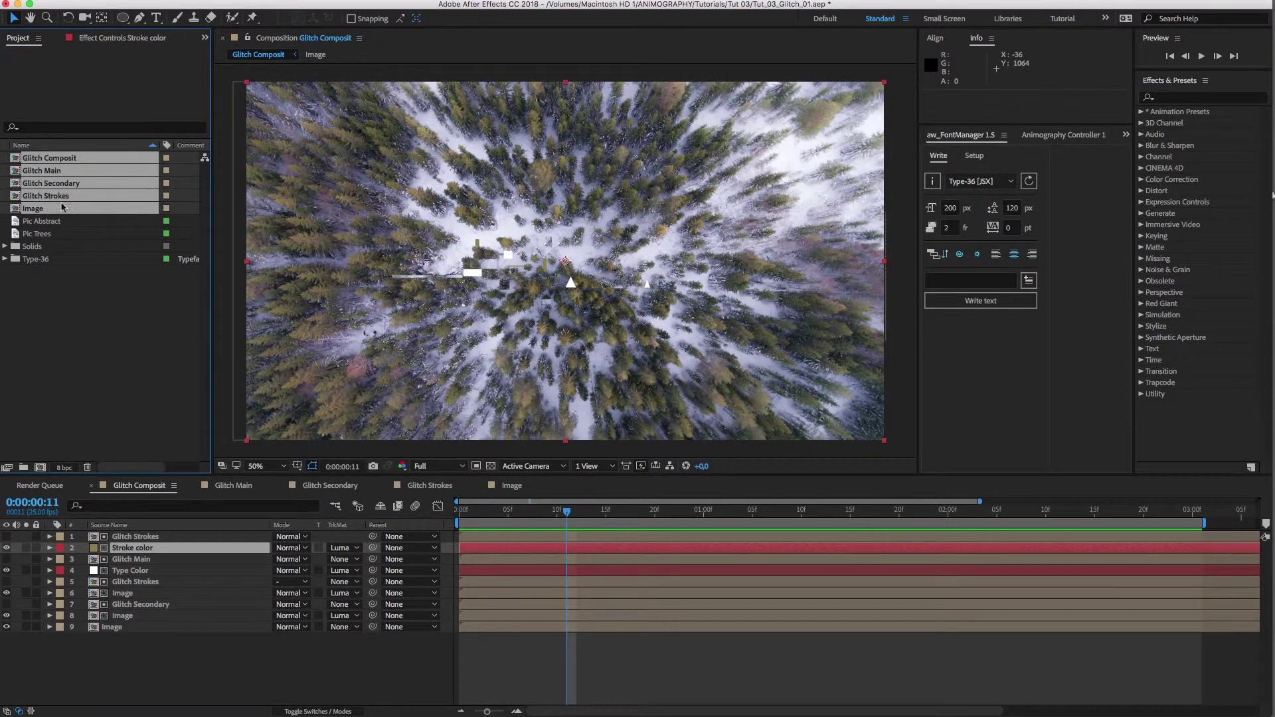
key("Delete")
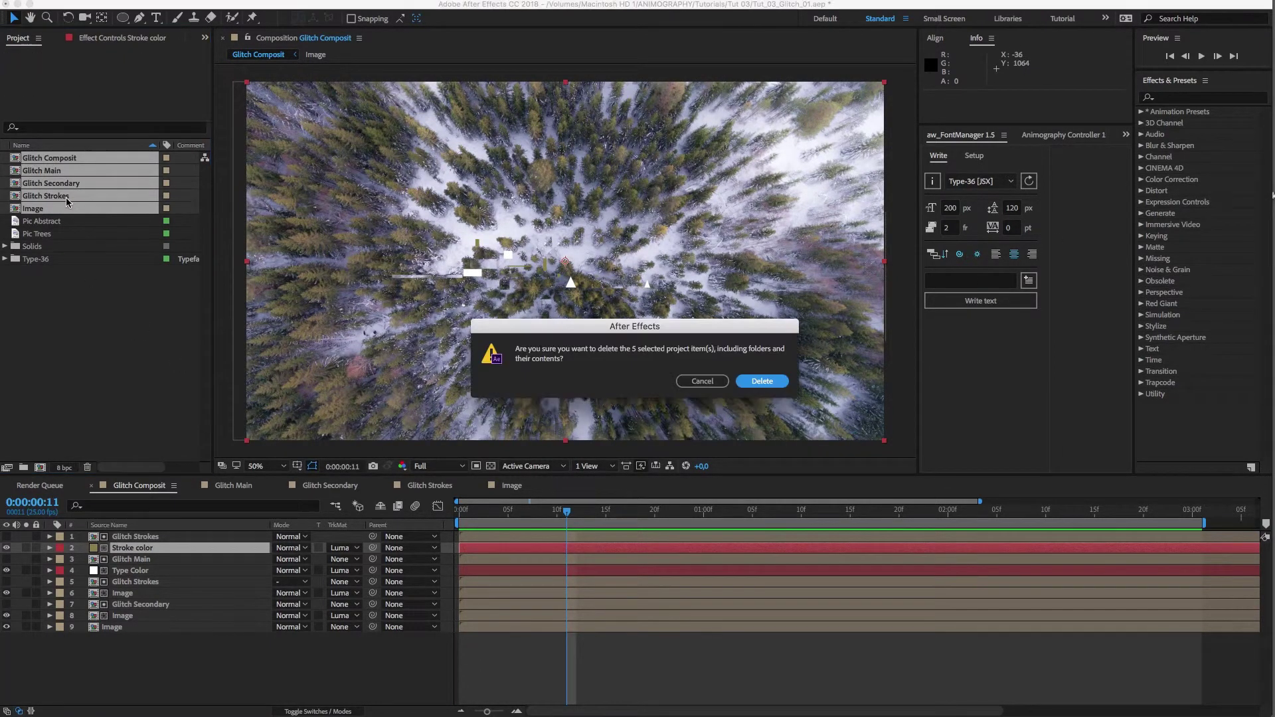
left_click(764, 383)
left_click(473, 293)
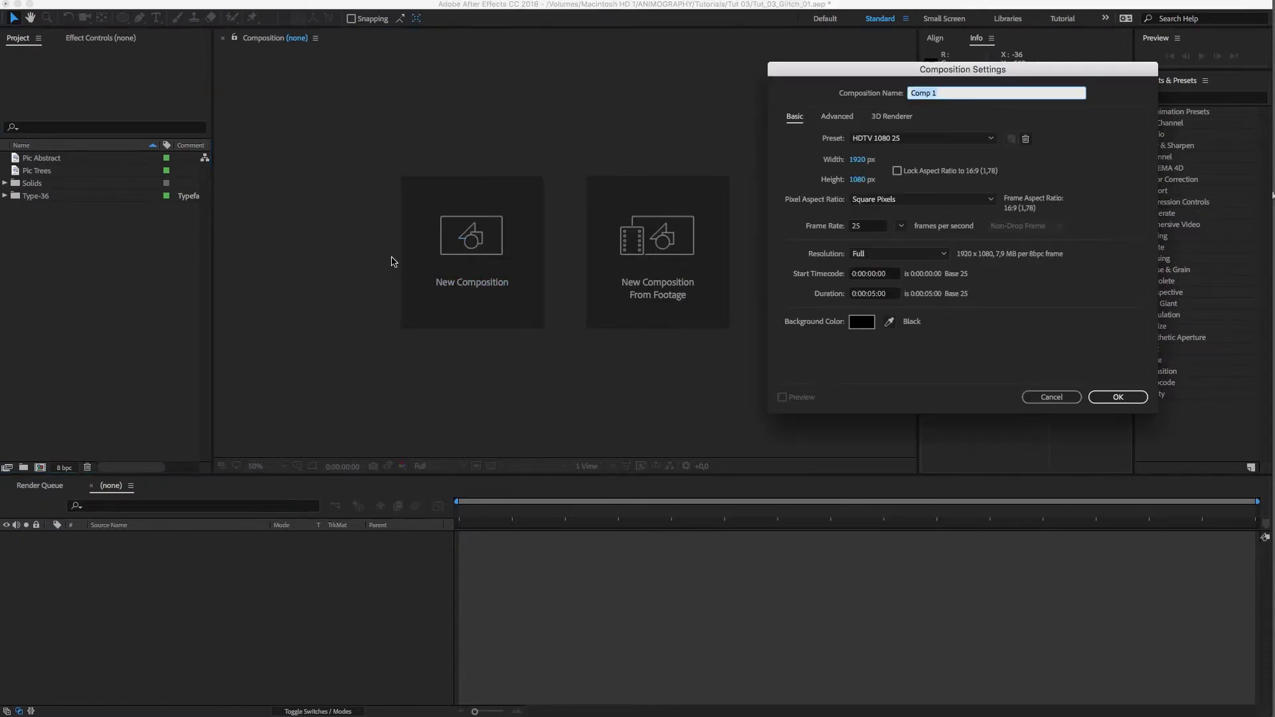
type("Main Matte")
Create the Main Matte comp and generate the word GLITCH as letter layers with aw_FontManager
left_click(1116, 399)
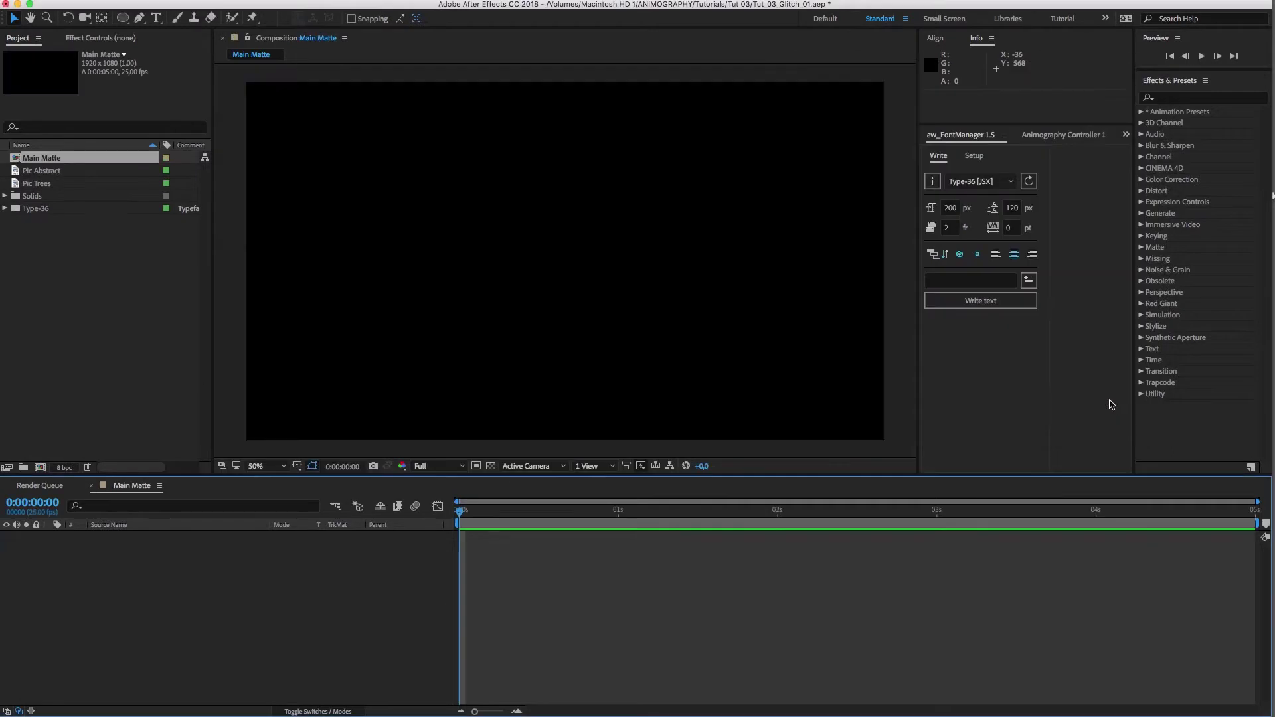
left_click(974, 281)
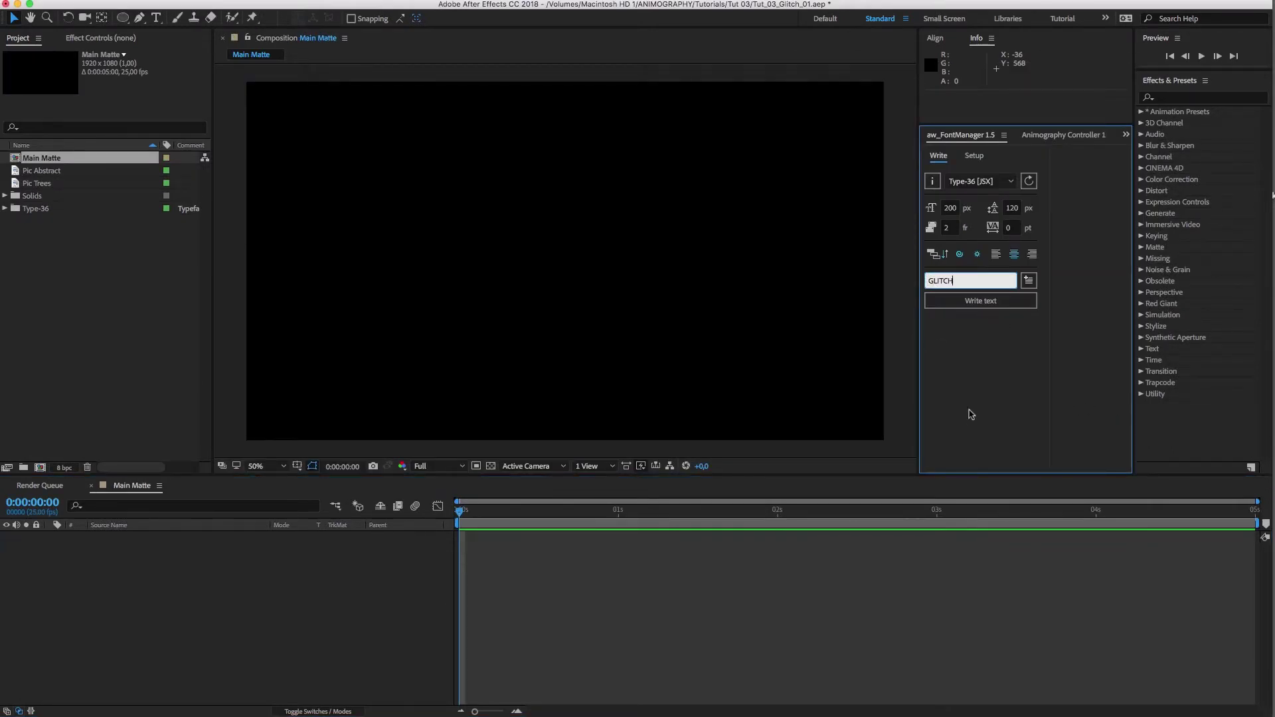
left_click(996, 303)
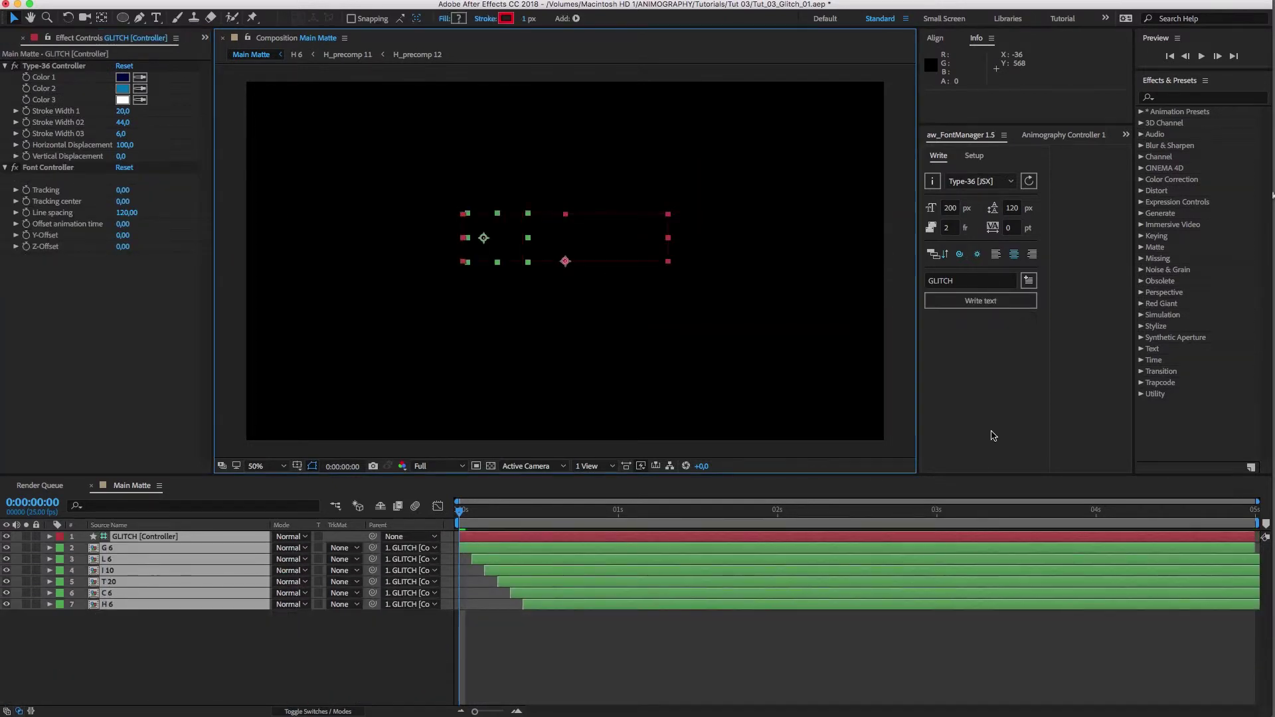
Create a Secondary Matte comp and generate GLITCH lettering in it
key("super+n")
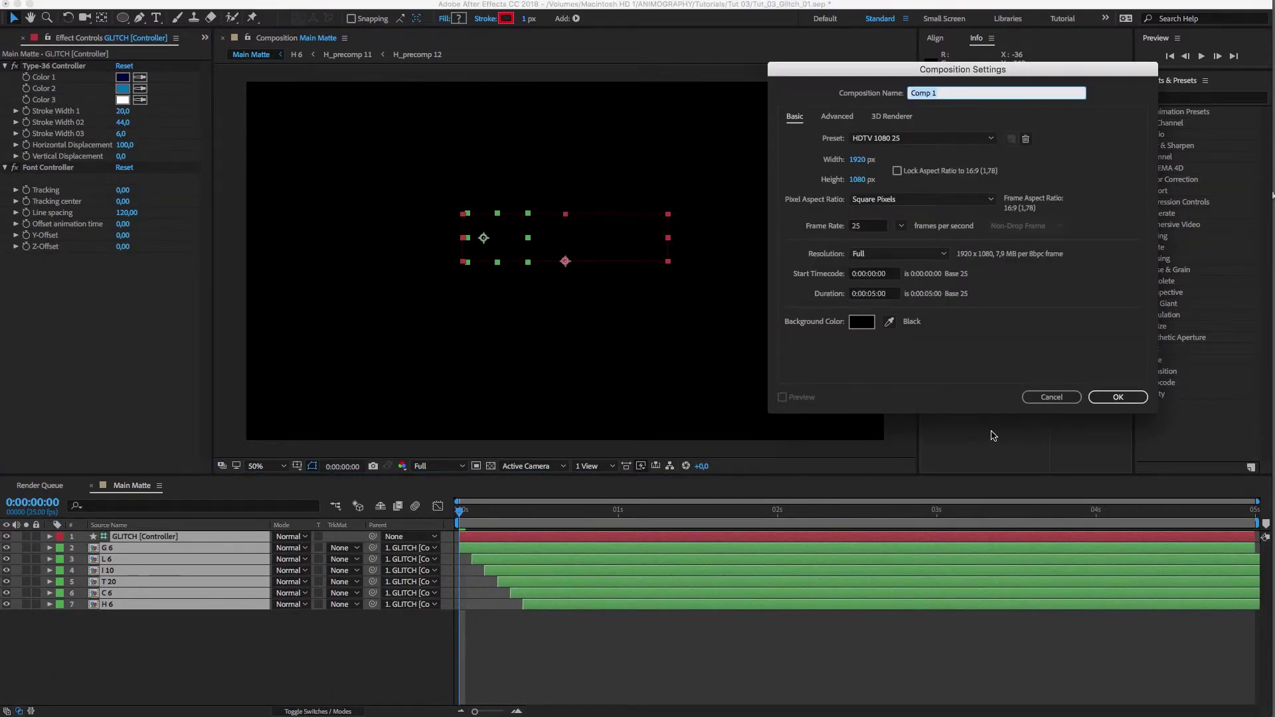
type("Secondary Matte")
key("Return")
left_click(982, 301)
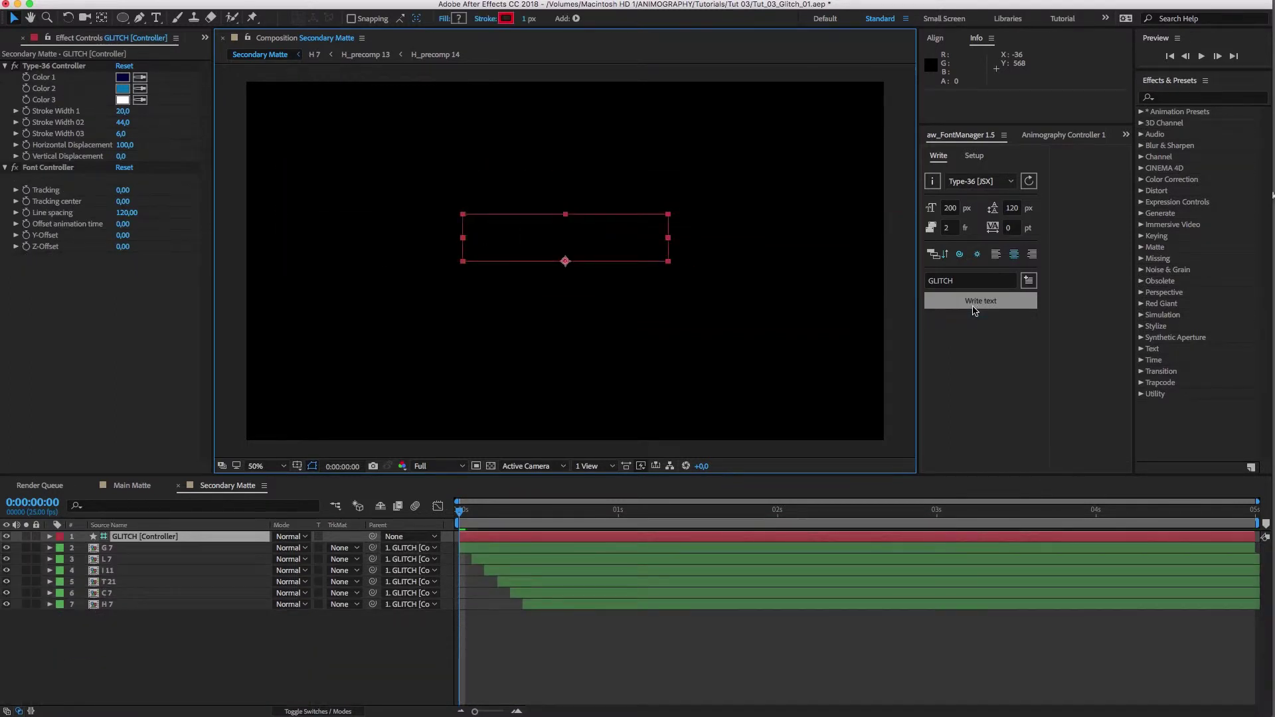
Create a Strokes Matte comp and generate GLITCH lettering in it too
key("super+n")
type("Strokes Matte")
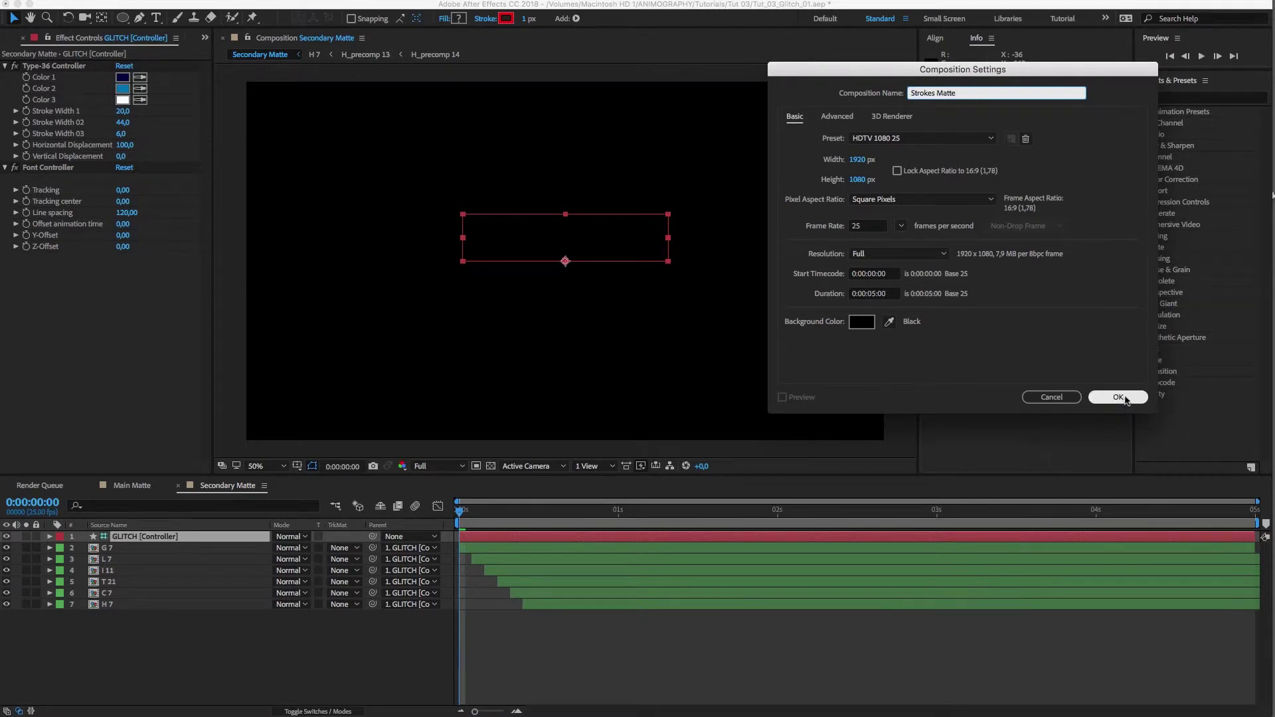
left_click(1113, 400)
left_click(983, 307)
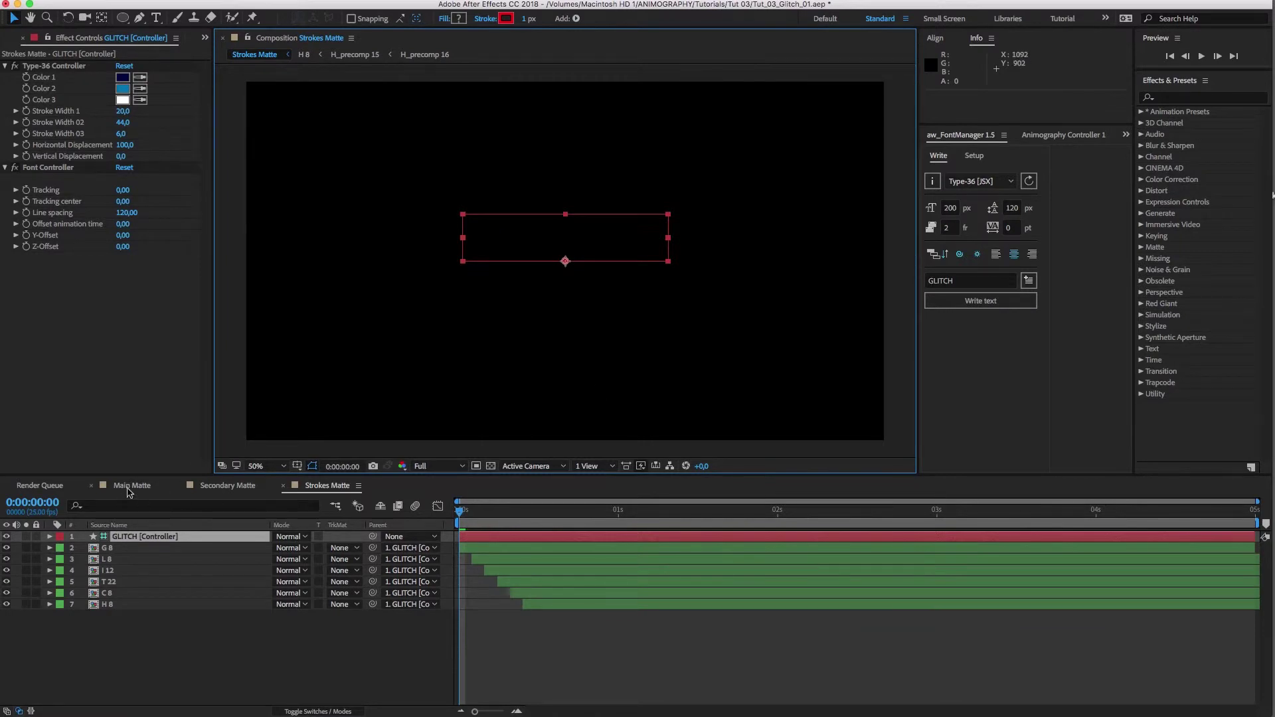
In Main Matte, set the GLITCH controller's Color 1 to white and Colors 2 and 3 to 000000
left_click(130, 490)
left_click(740, 512)
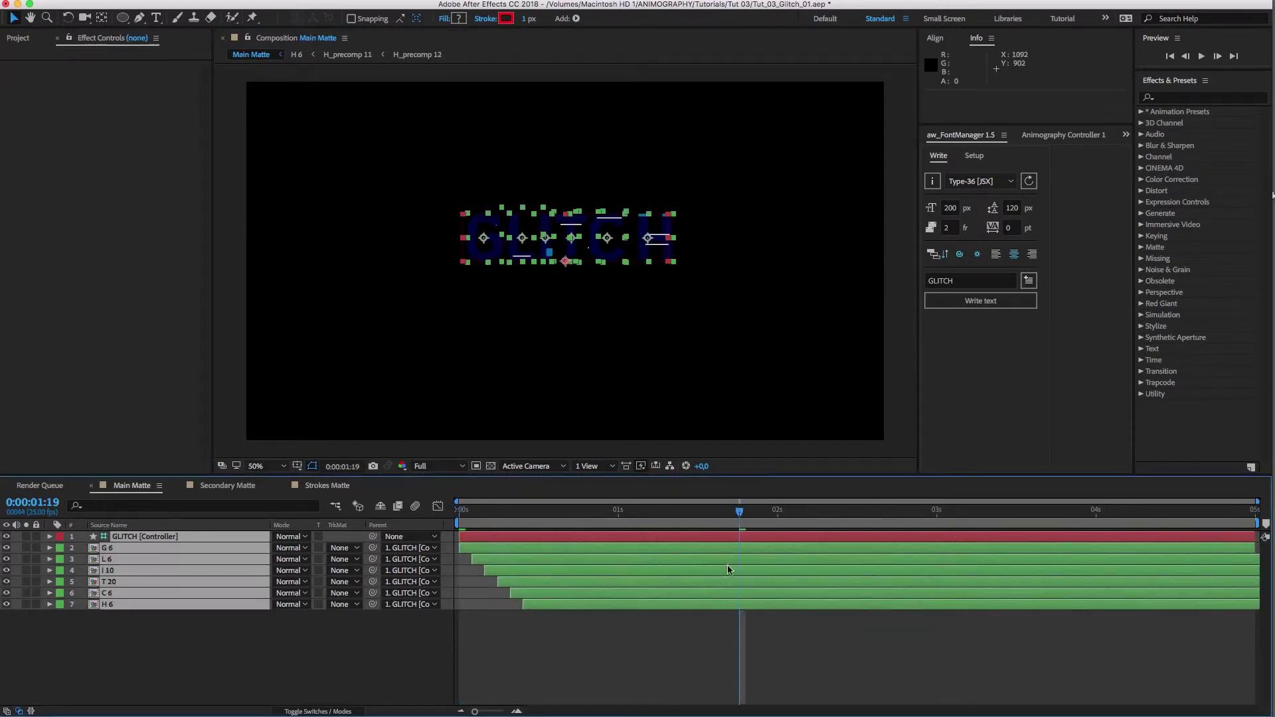
left_click(556, 650)
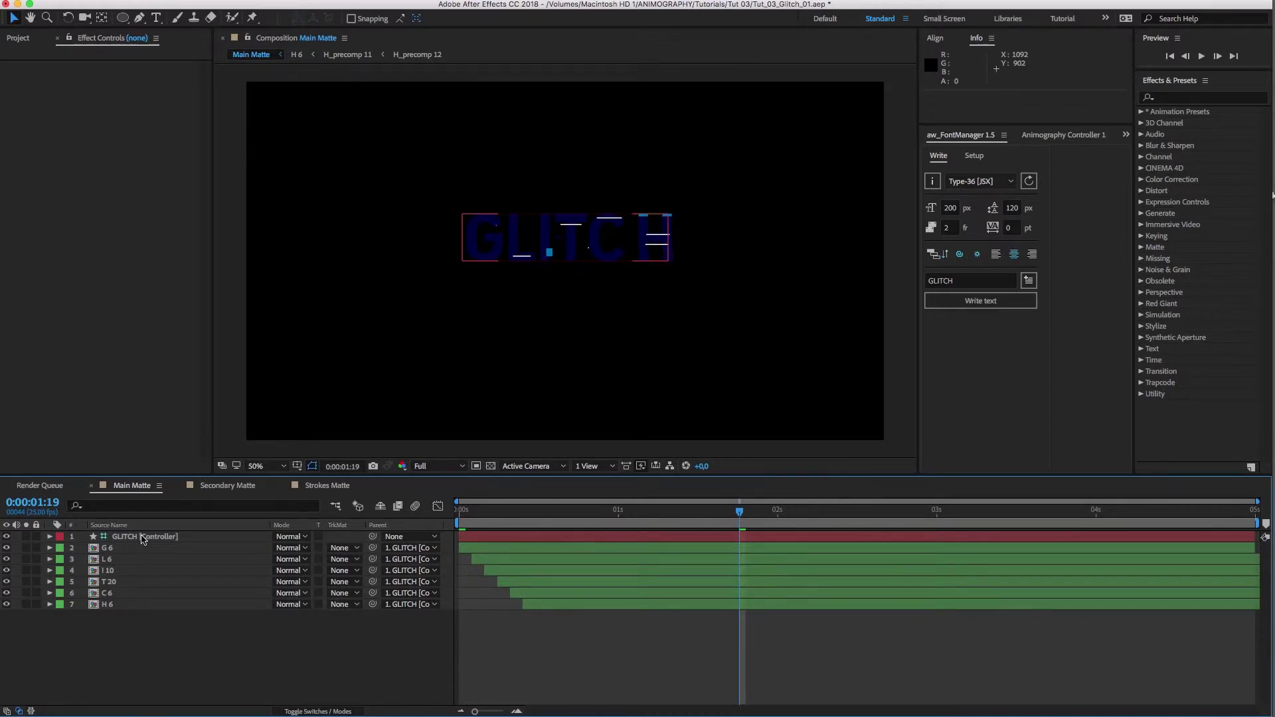
left_click(144, 536)
left_click(141, 77)
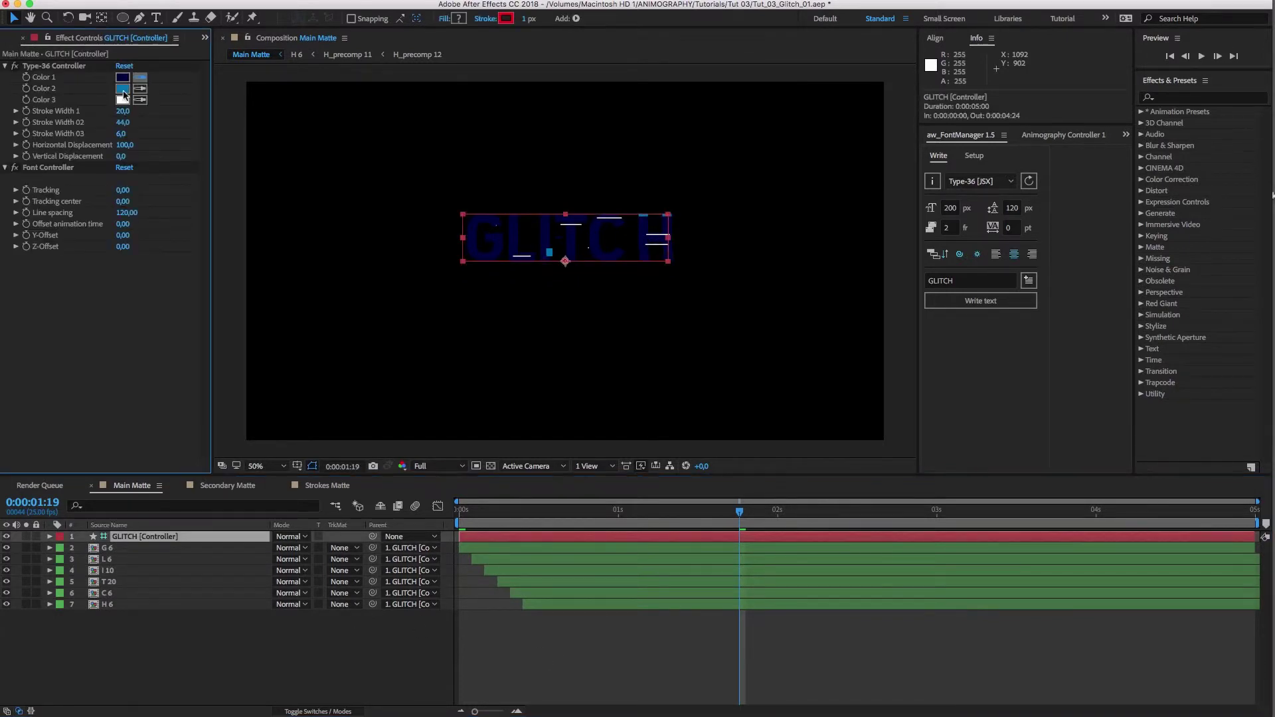
left_click(123, 89)
type("000000")
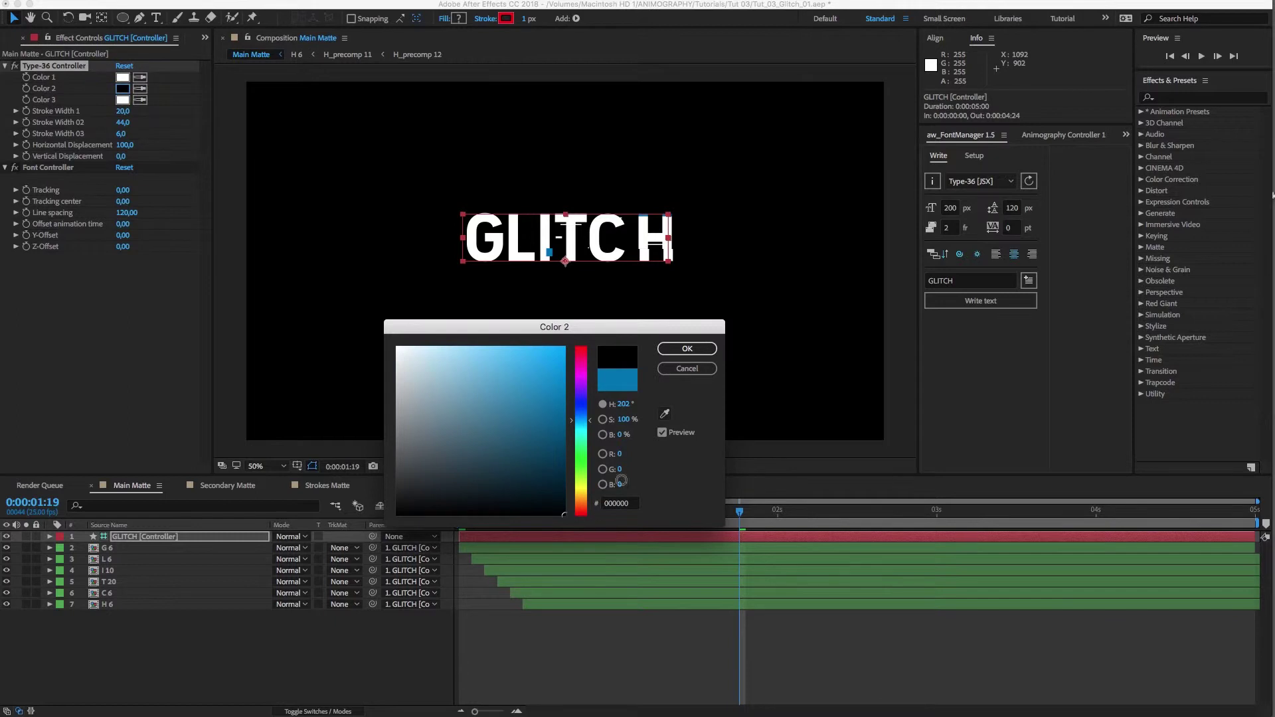
key("Return")
left_click(141, 101)
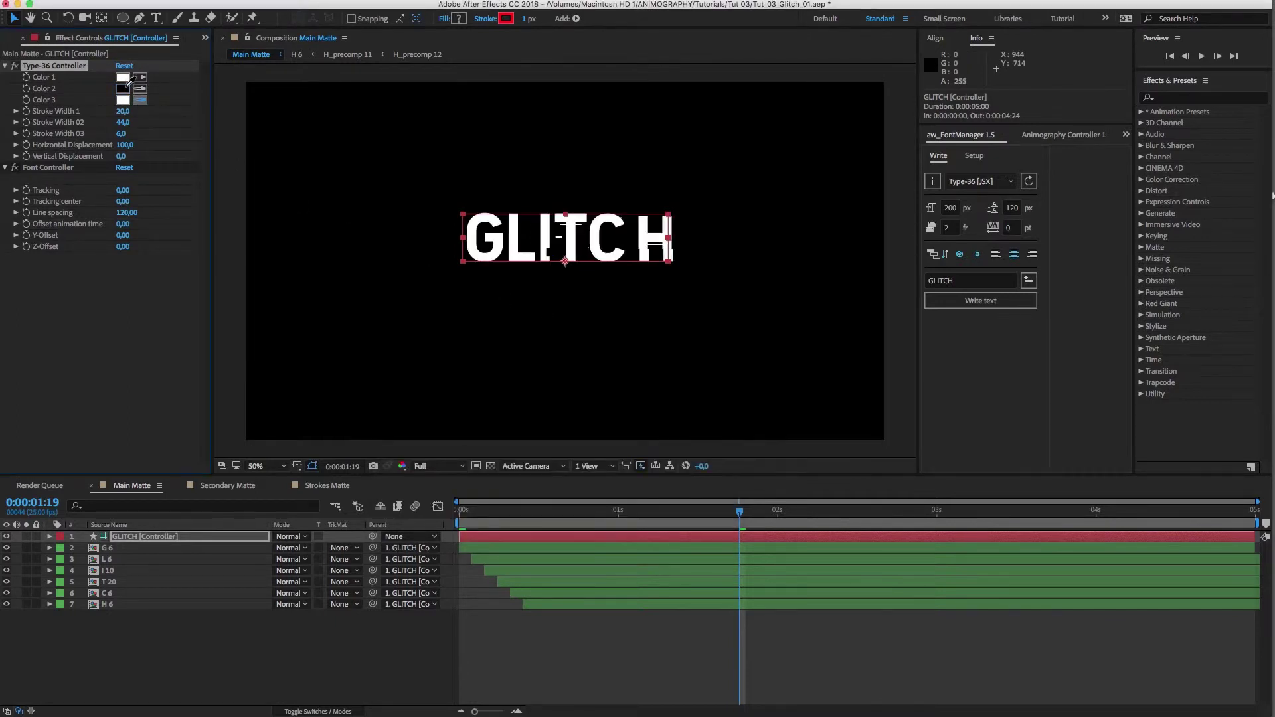
left_click(355, 328)
Add a new black (000000) solid layer to Main Matte
key("ctrl+y")
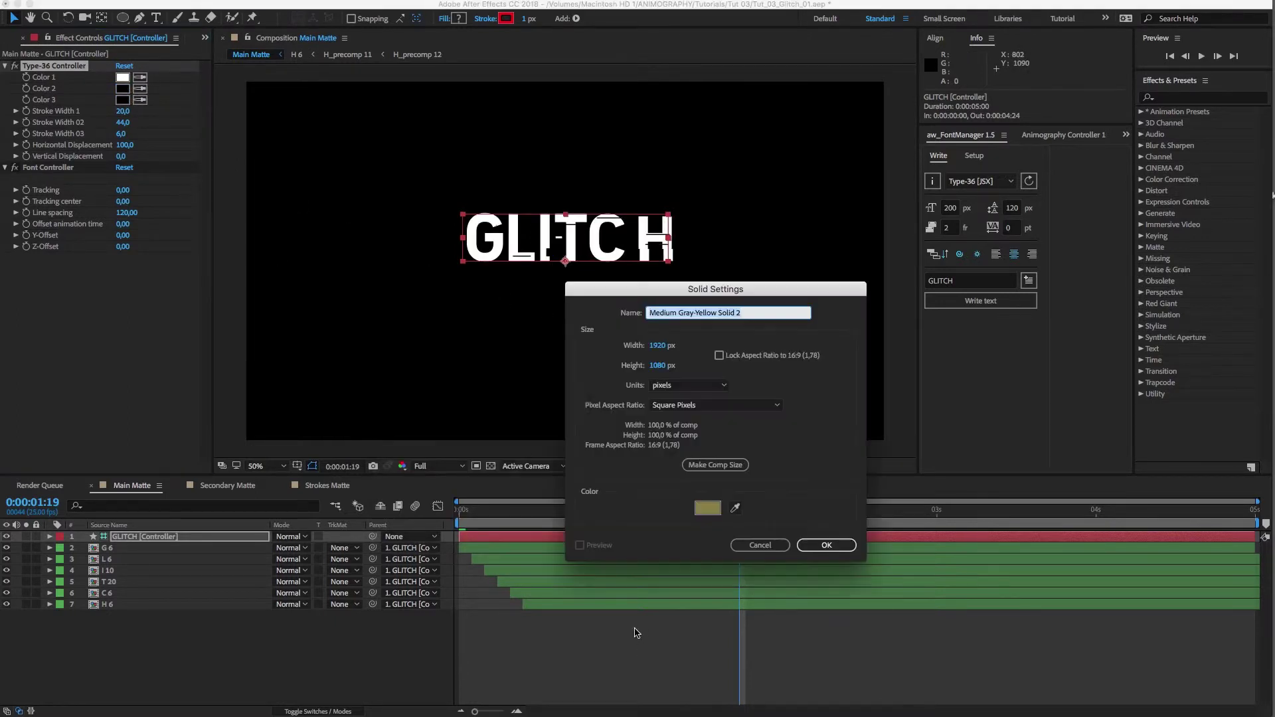
left_click(707, 508)
type("000000")
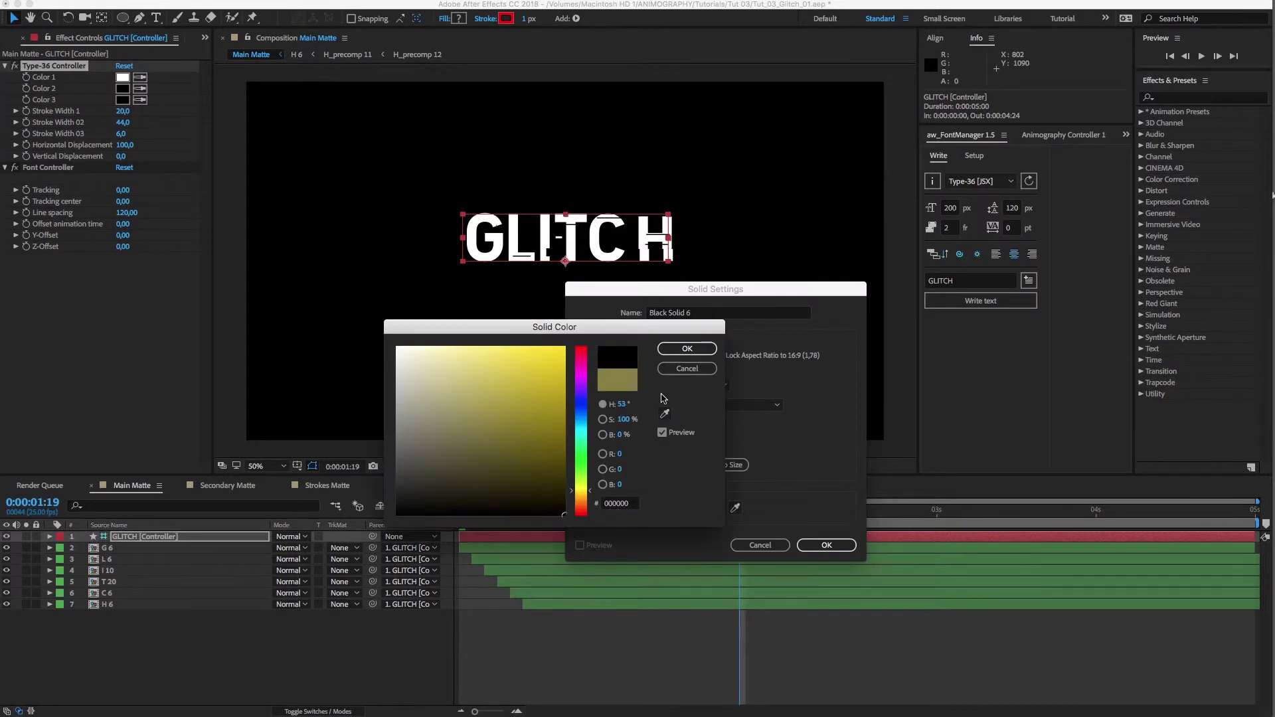
left_click(687, 350)
left_click(827, 546)
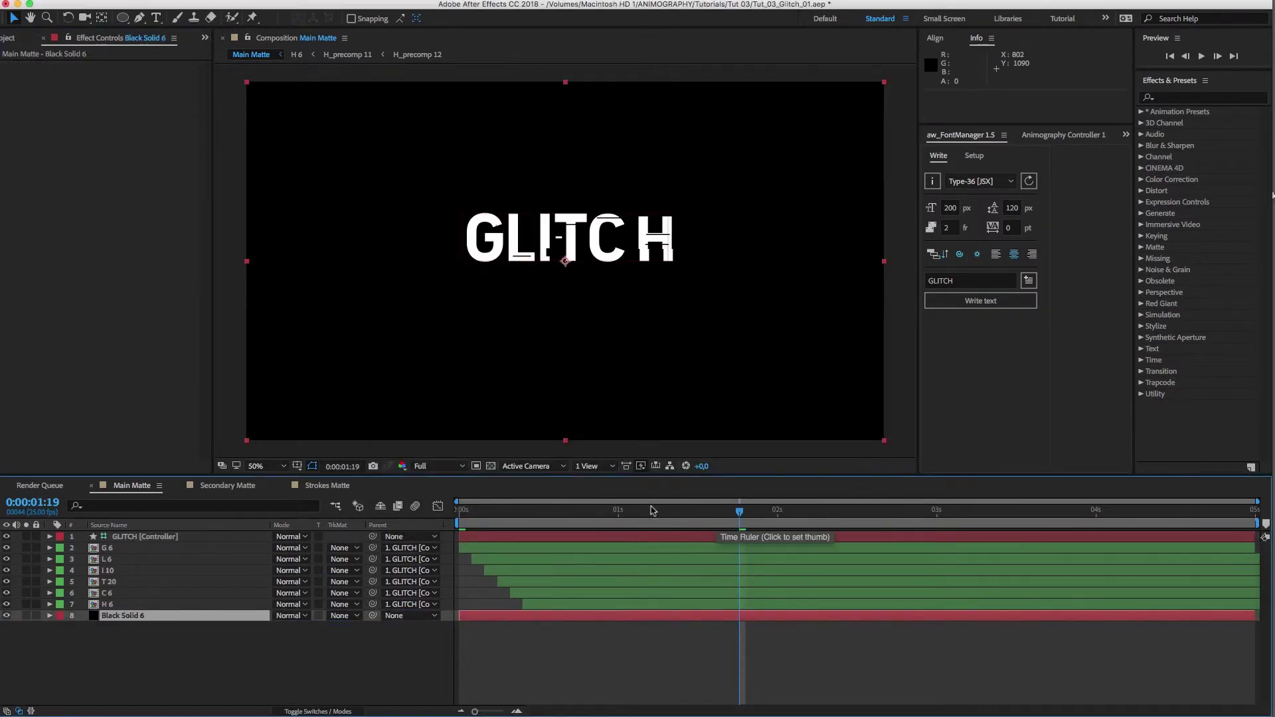
At 0:00:00:06, move the GLITCH controller's Position Y to 620 and hide the layer
left_click(643, 512)
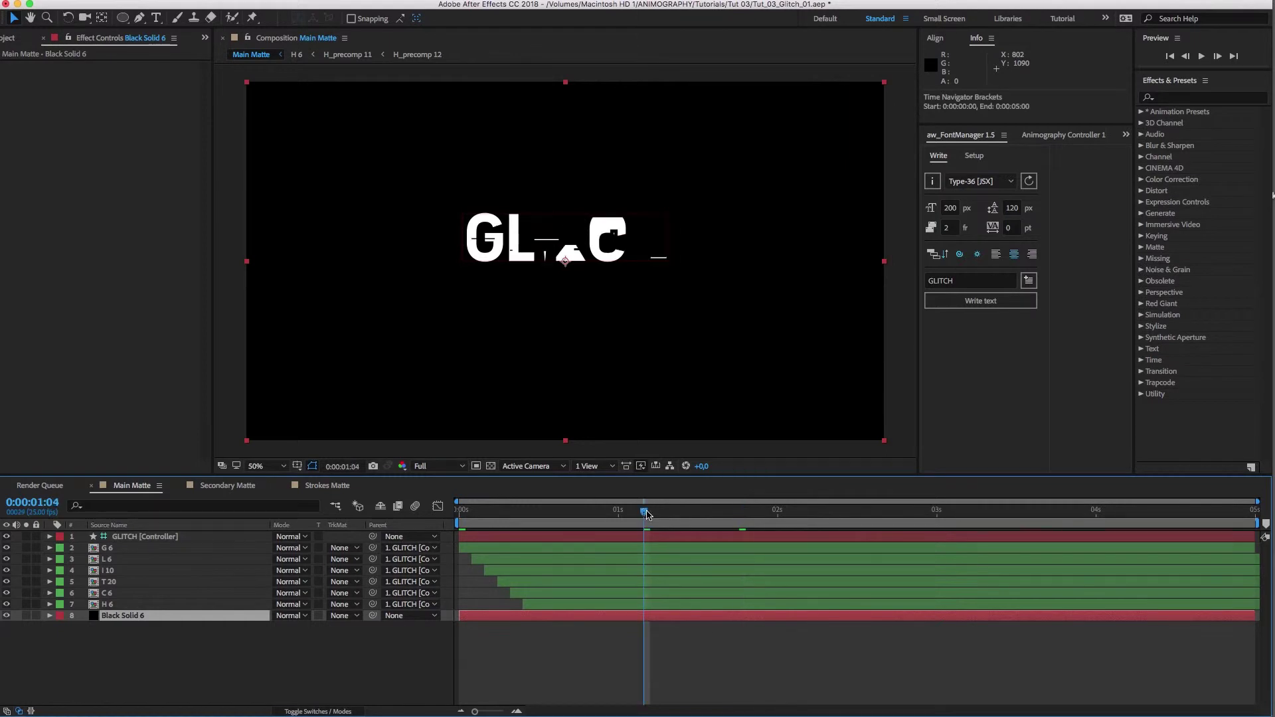
left_click(568, 514)
left_click(498, 513)
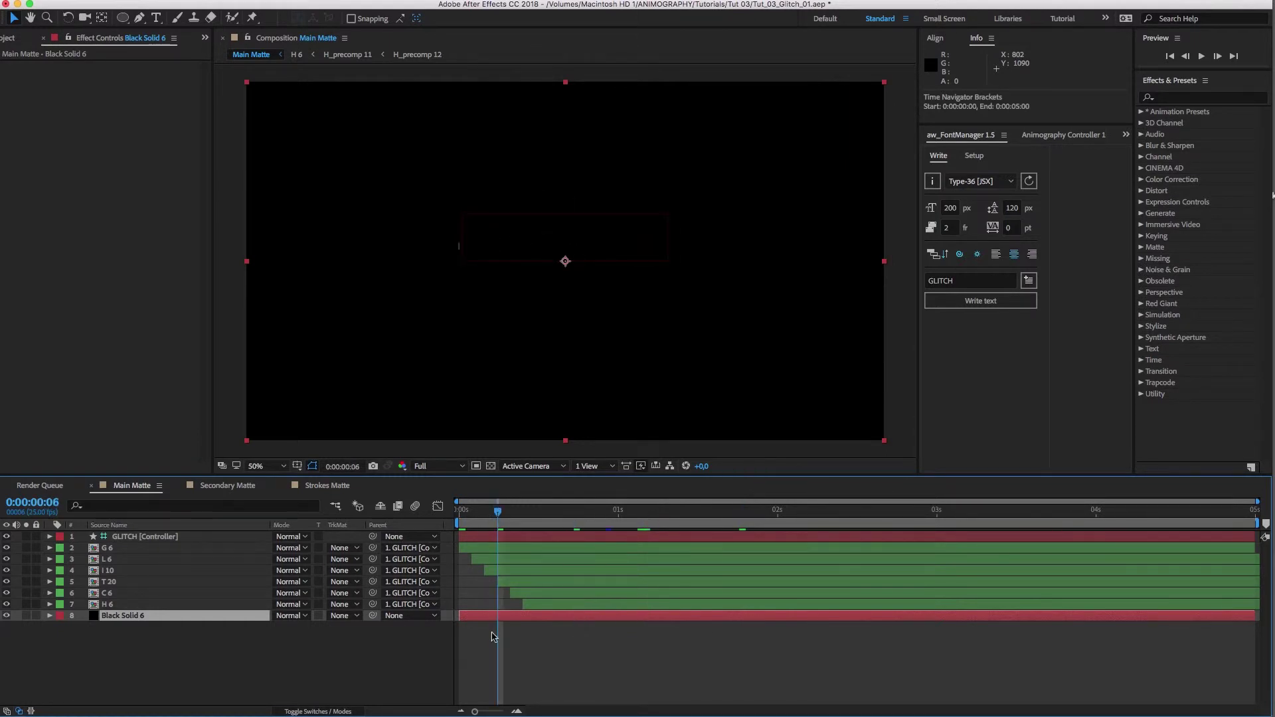
left_click(491, 637)
left_click(133, 536)
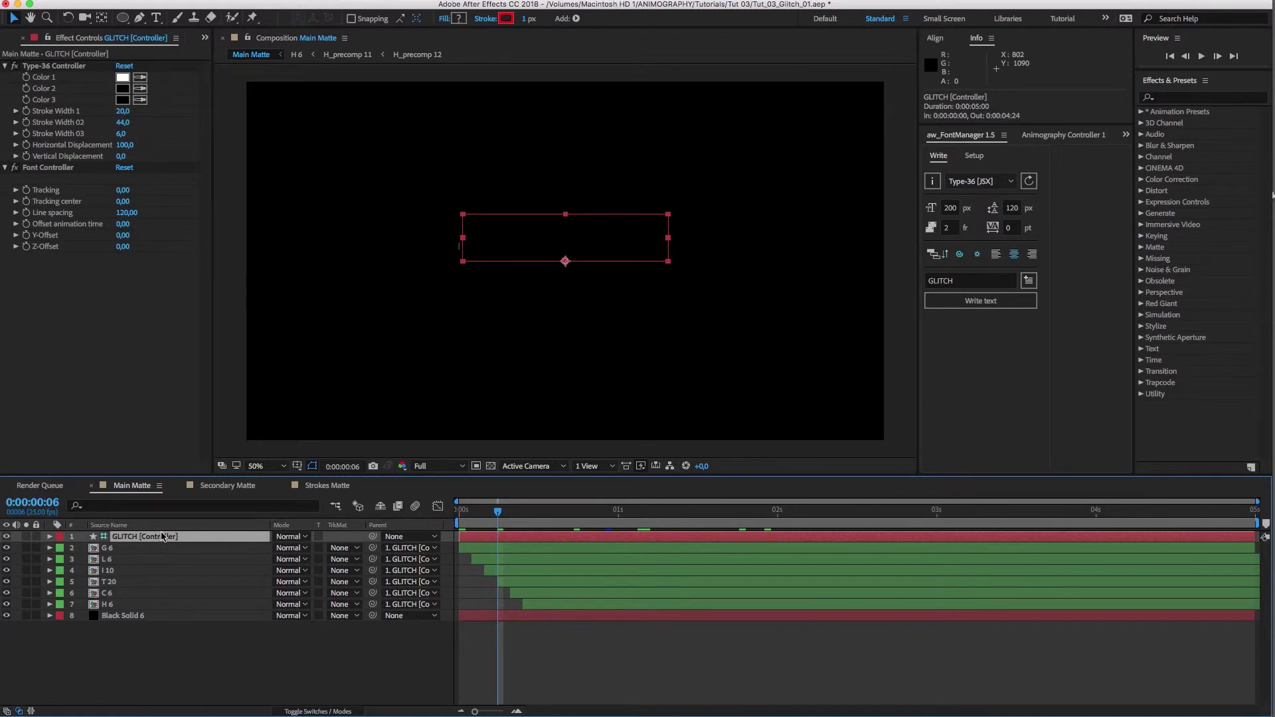
key("p")
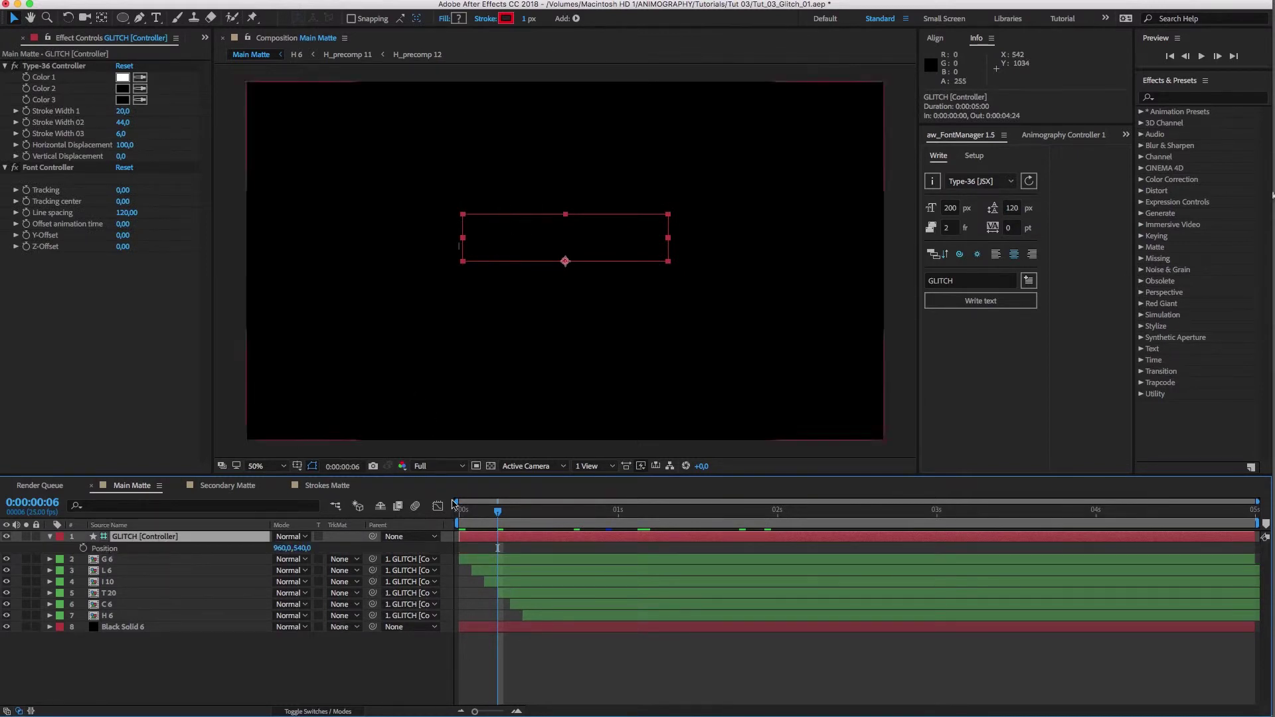
left_click(304, 548)
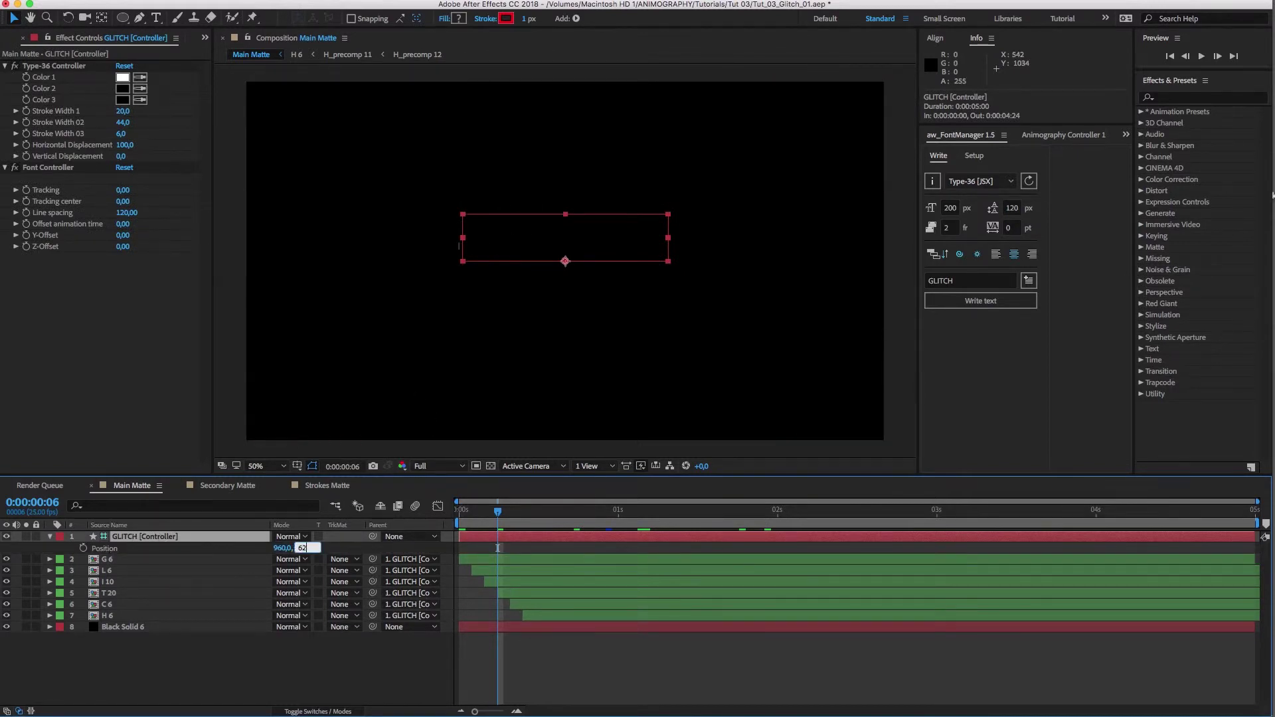
type("620")
key("Return")
left_click(6, 536)
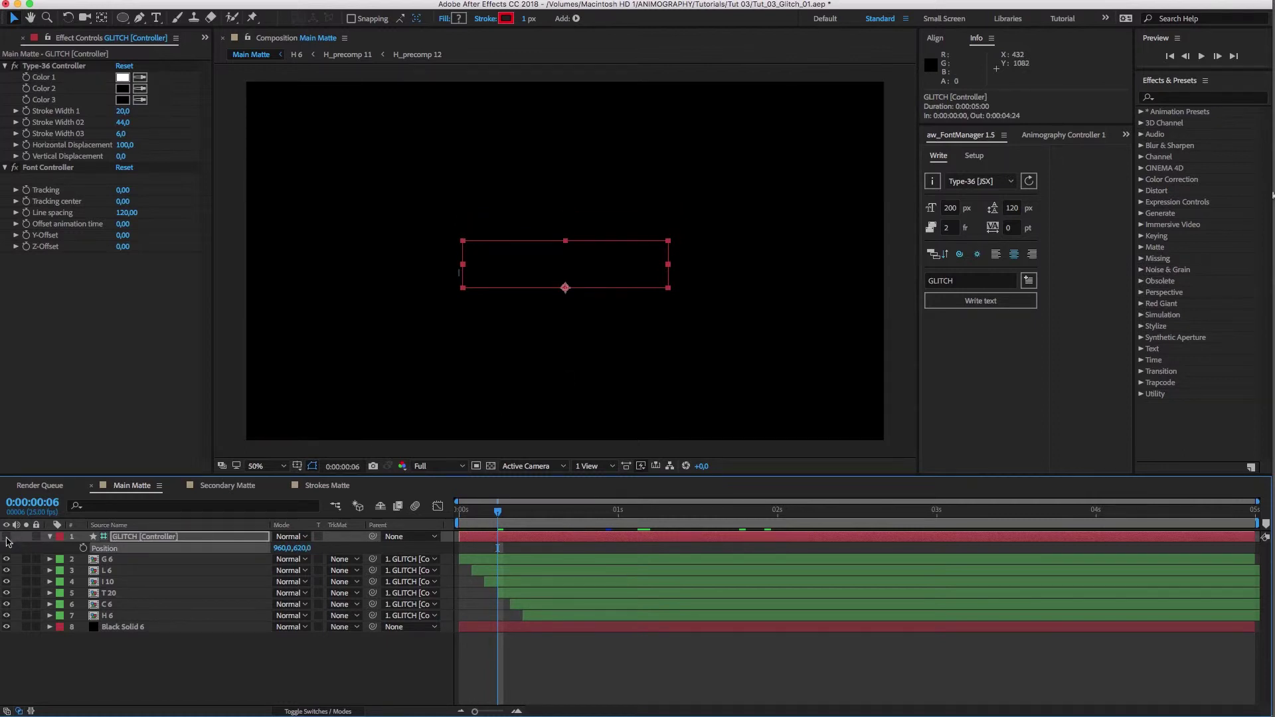
left_click(69, 657)
left_click(127, 536)
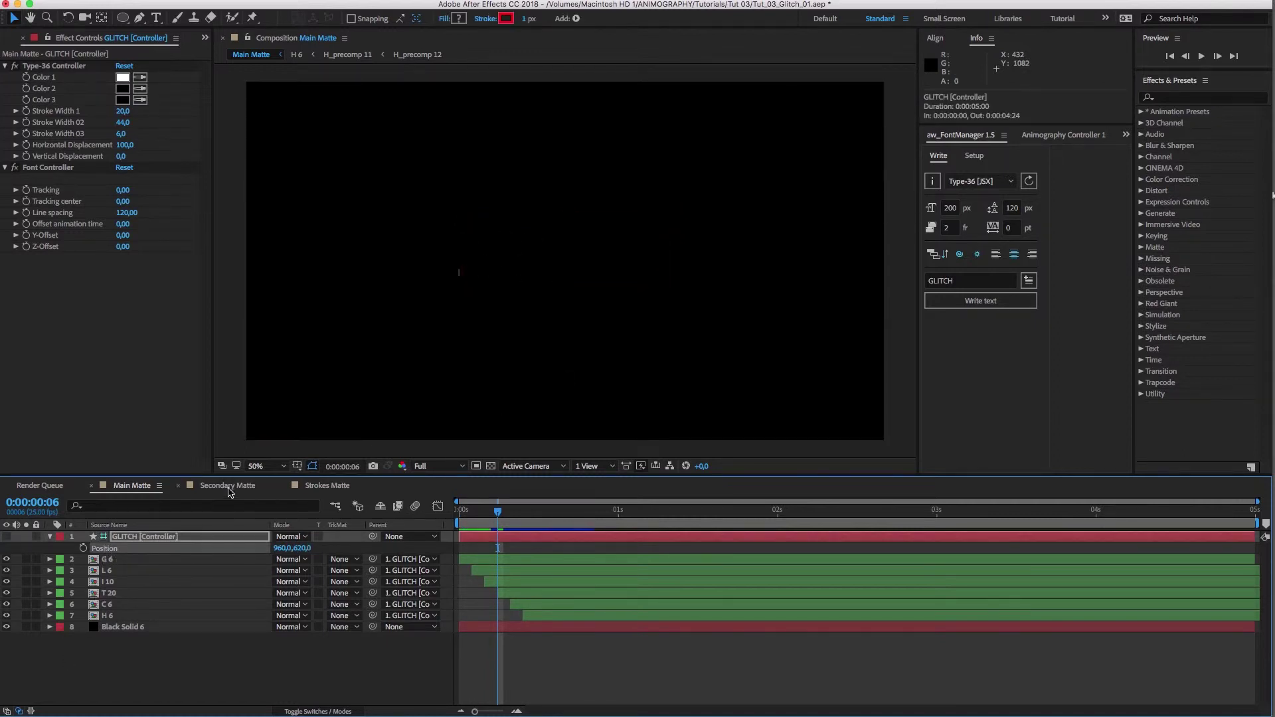
In Secondary Matte, set GLITCH Color 1 and Color 3 to black and Color 2 to white
left_click(221, 485)
left_click(167, 537)
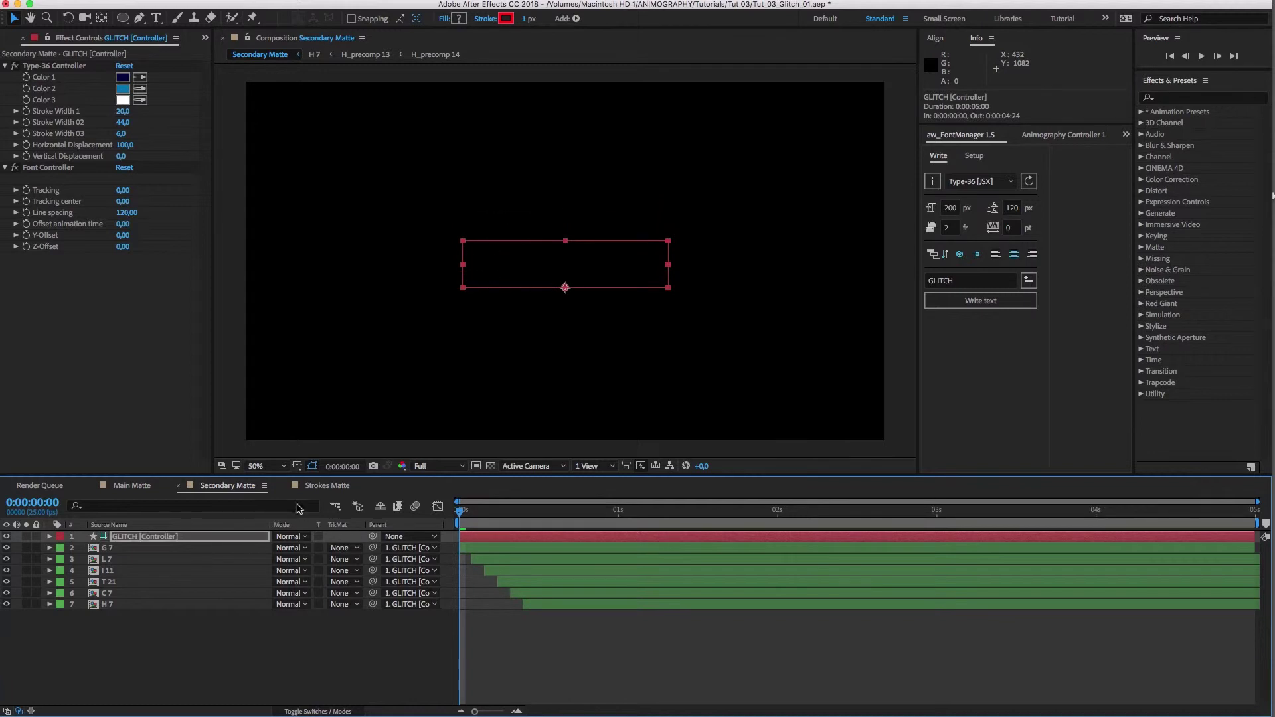
left_click(327, 486)
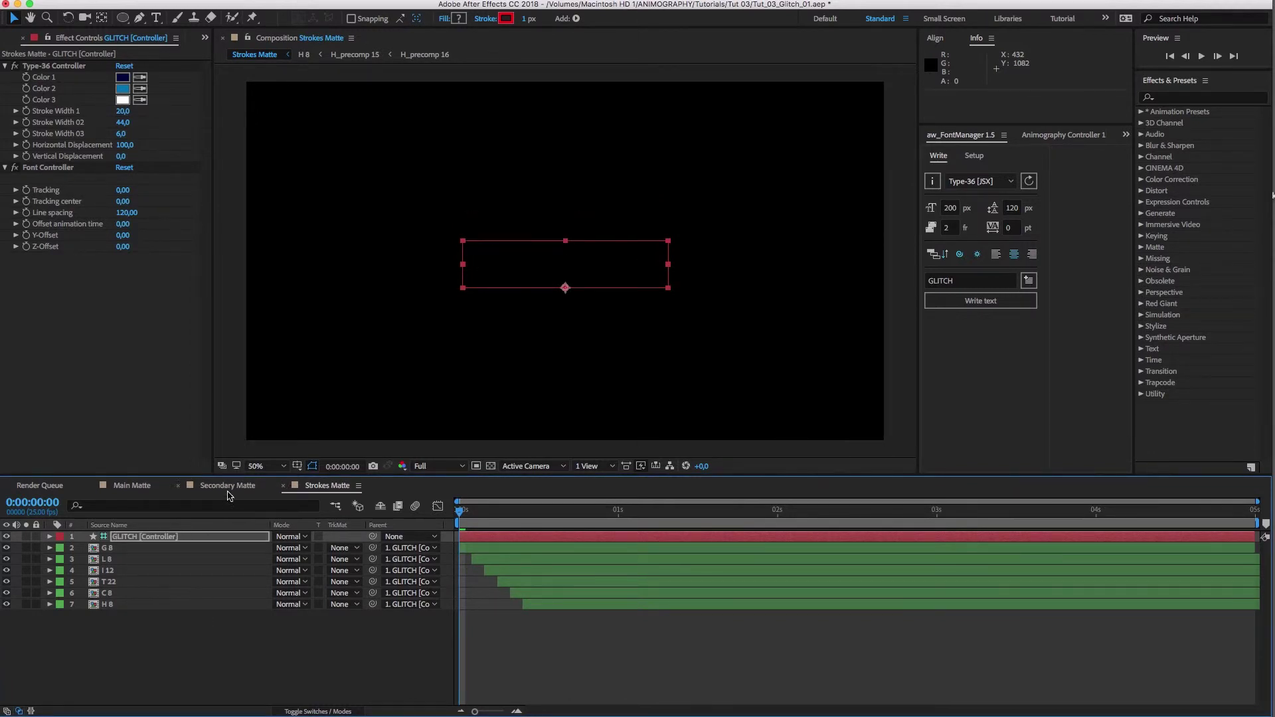
left_click(228, 487)
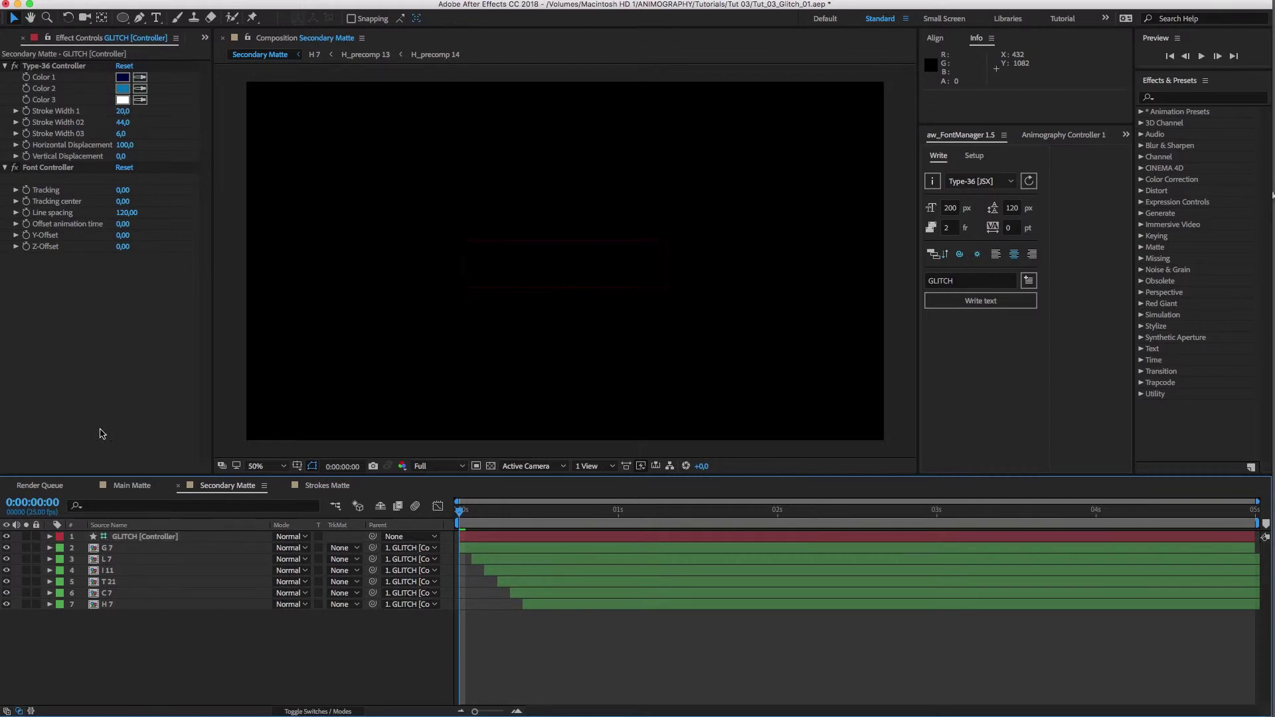
left_click(126, 537)
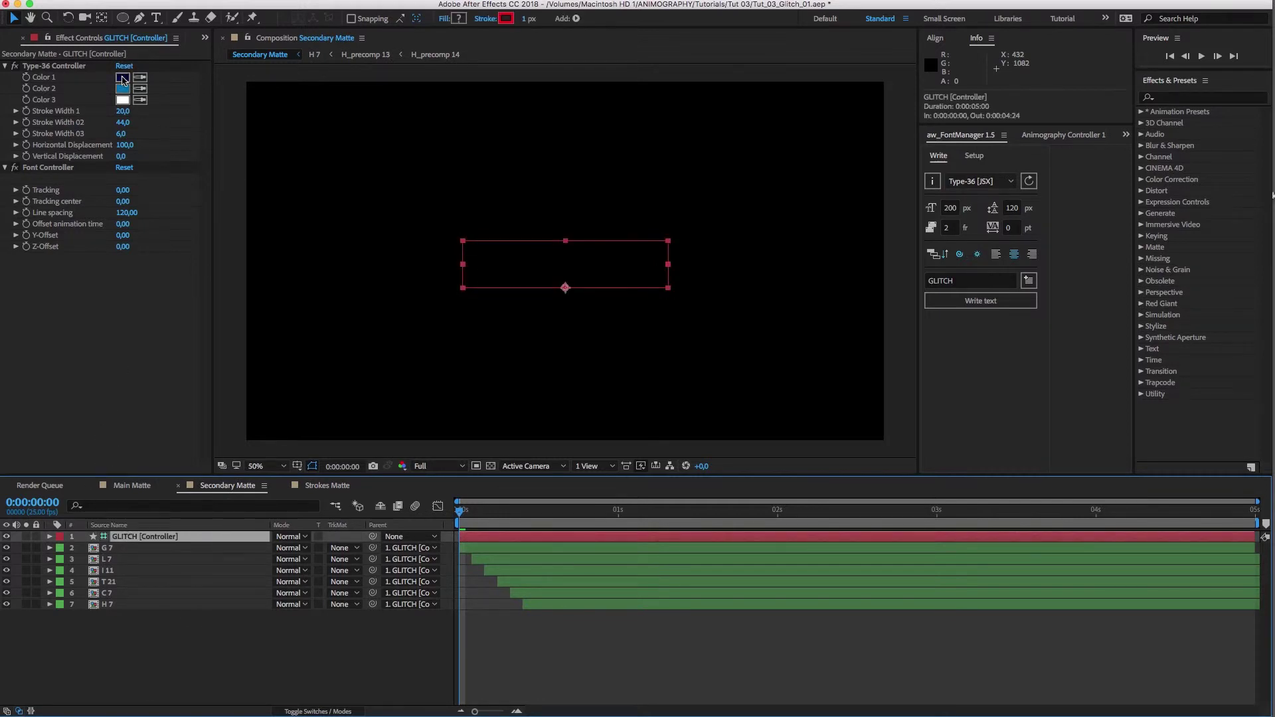
left_click(123, 79)
left_click_drag(547, 473, 577, 526)
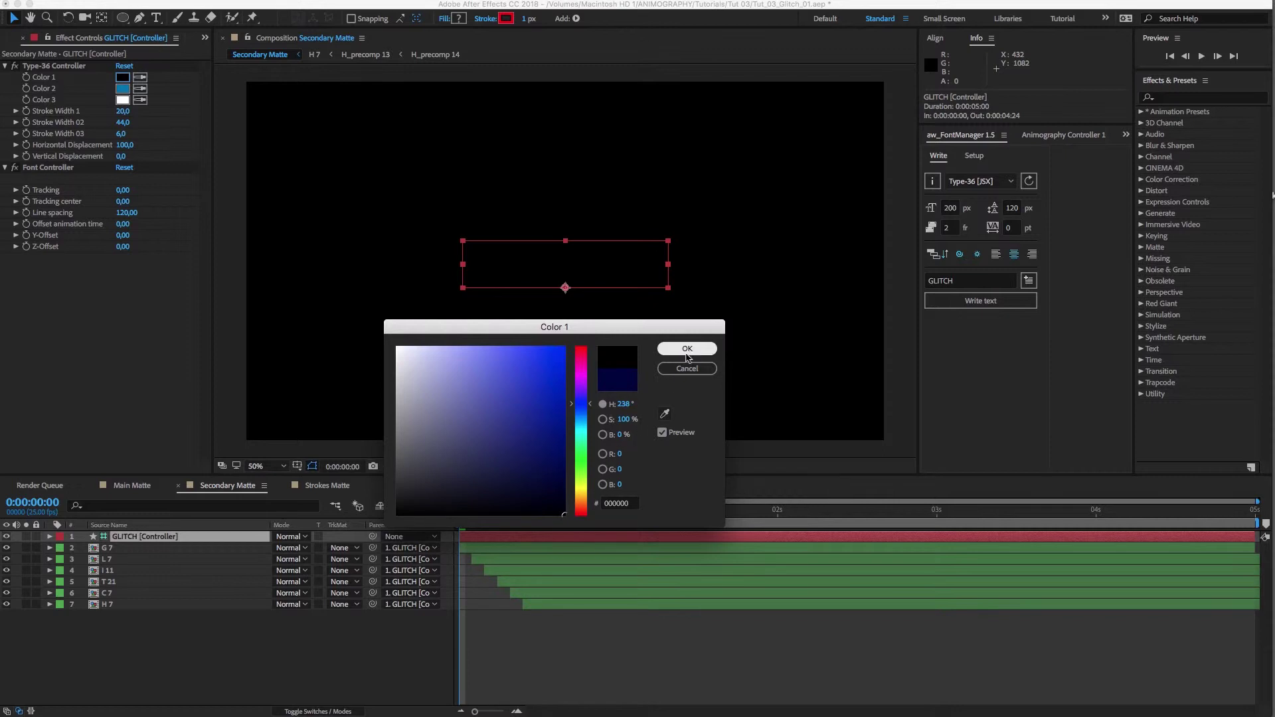
left_click(687, 350)
left_click(123, 100)
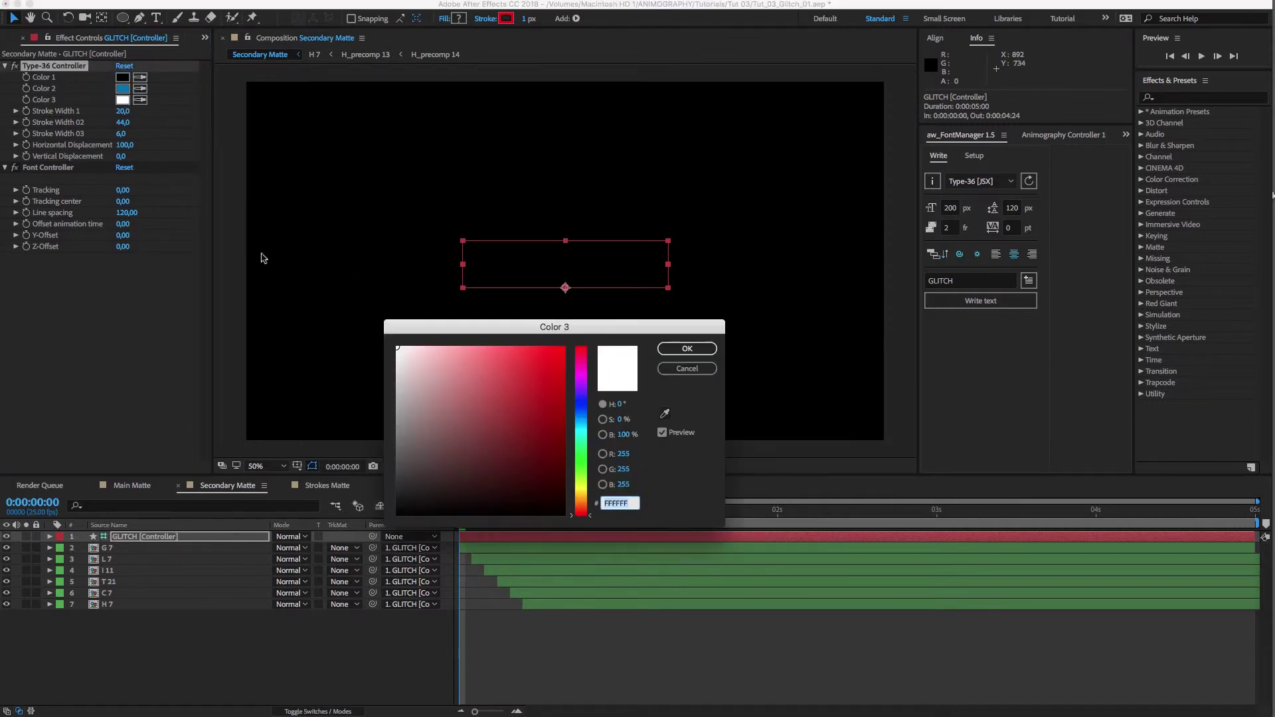
left_click_drag(512, 453, 577, 517)
left_click(688, 350)
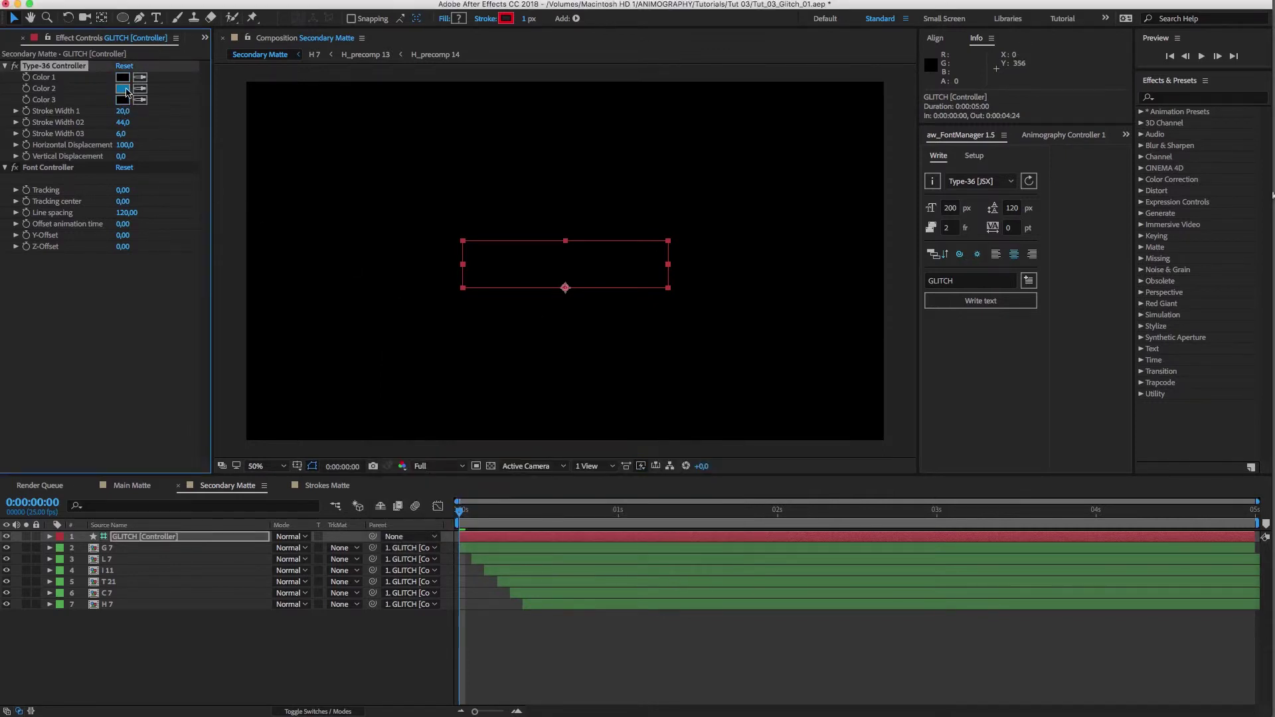
left_click(125, 89)
left_click_drag(445, 366, 396, 346)
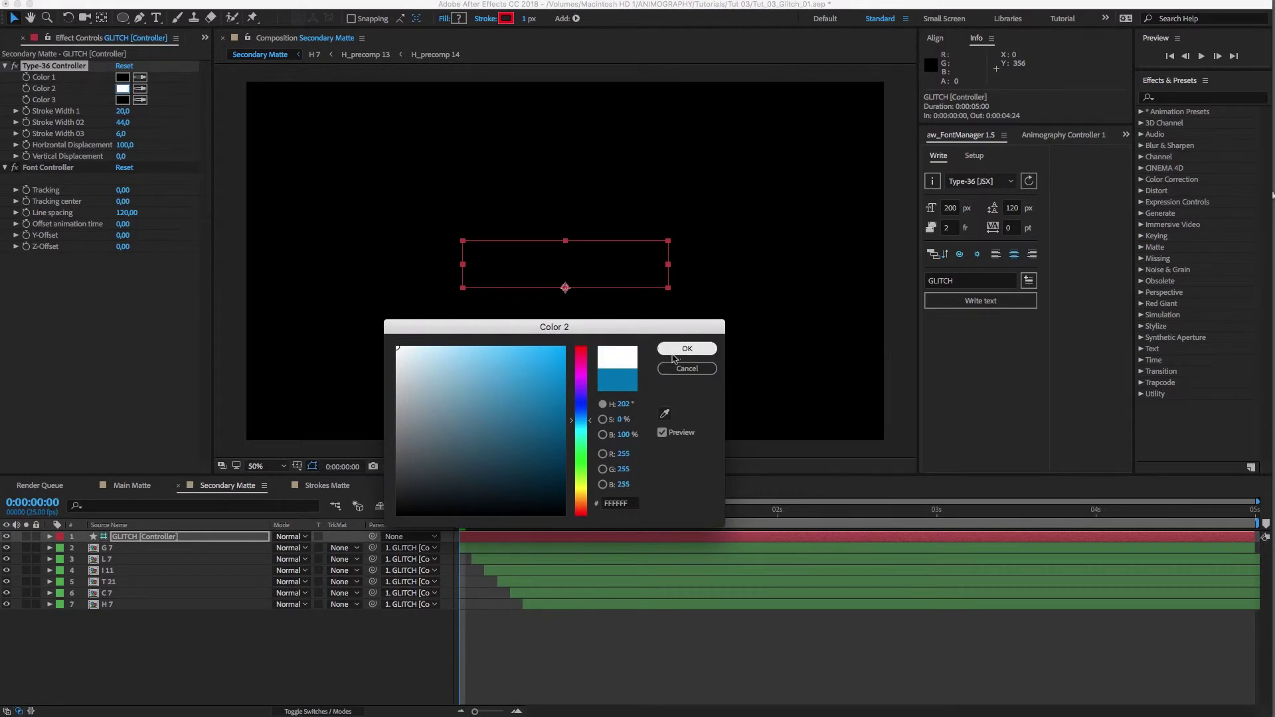
left_click(688, 349)
Scrub to check the glitch, then darken Strokes Matte's Color 1 and Color 2
left_click(534, 513)
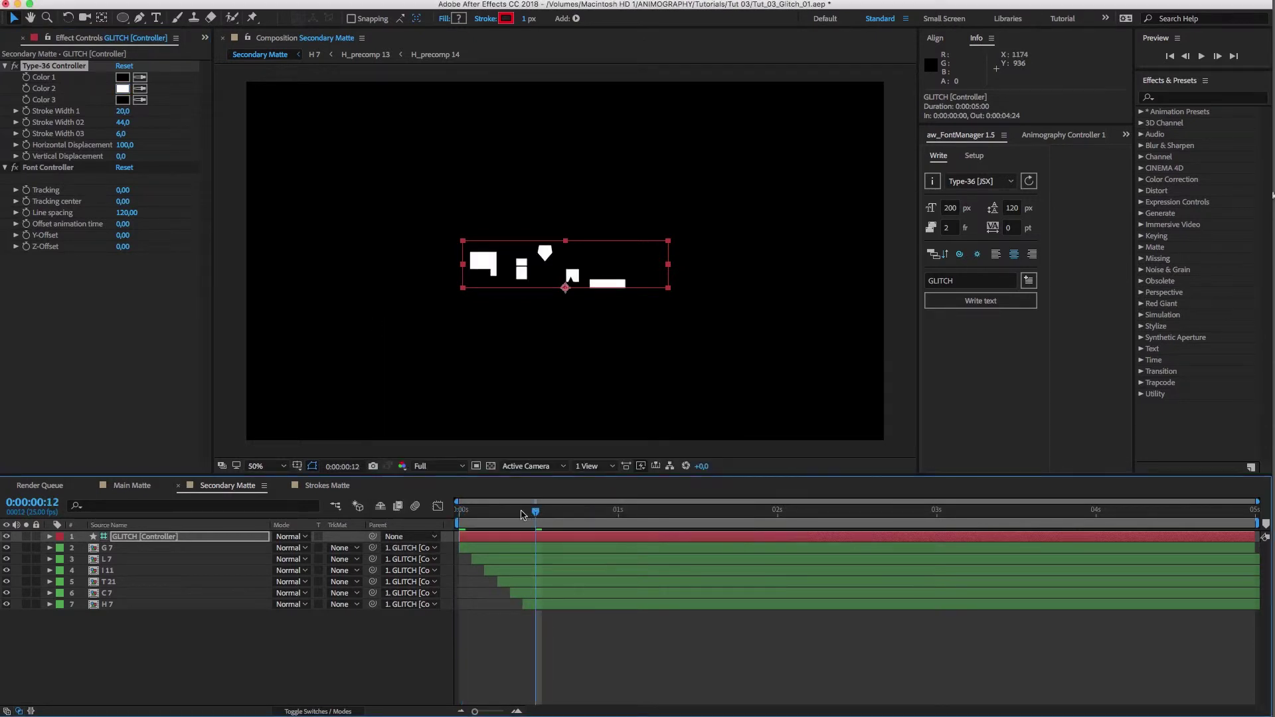
left_click_drag(533, 513, 510, 517)
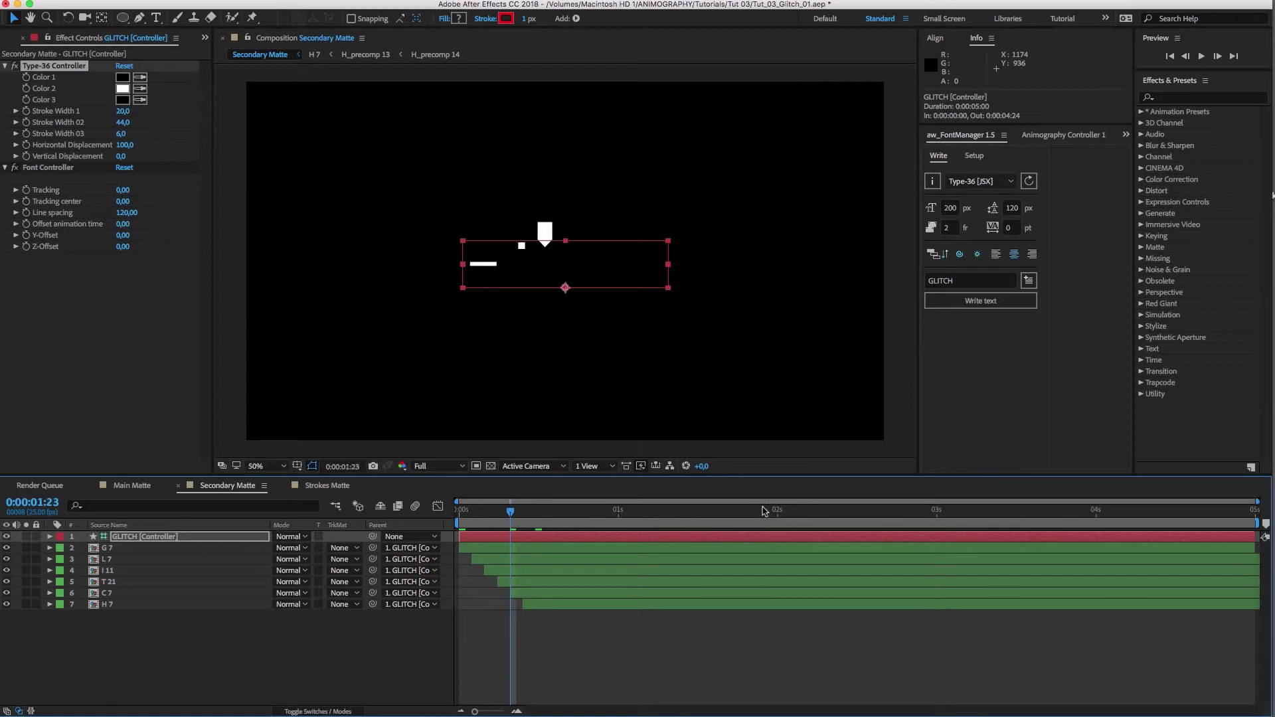
left_click(764, 512)
left_click(329, 489)
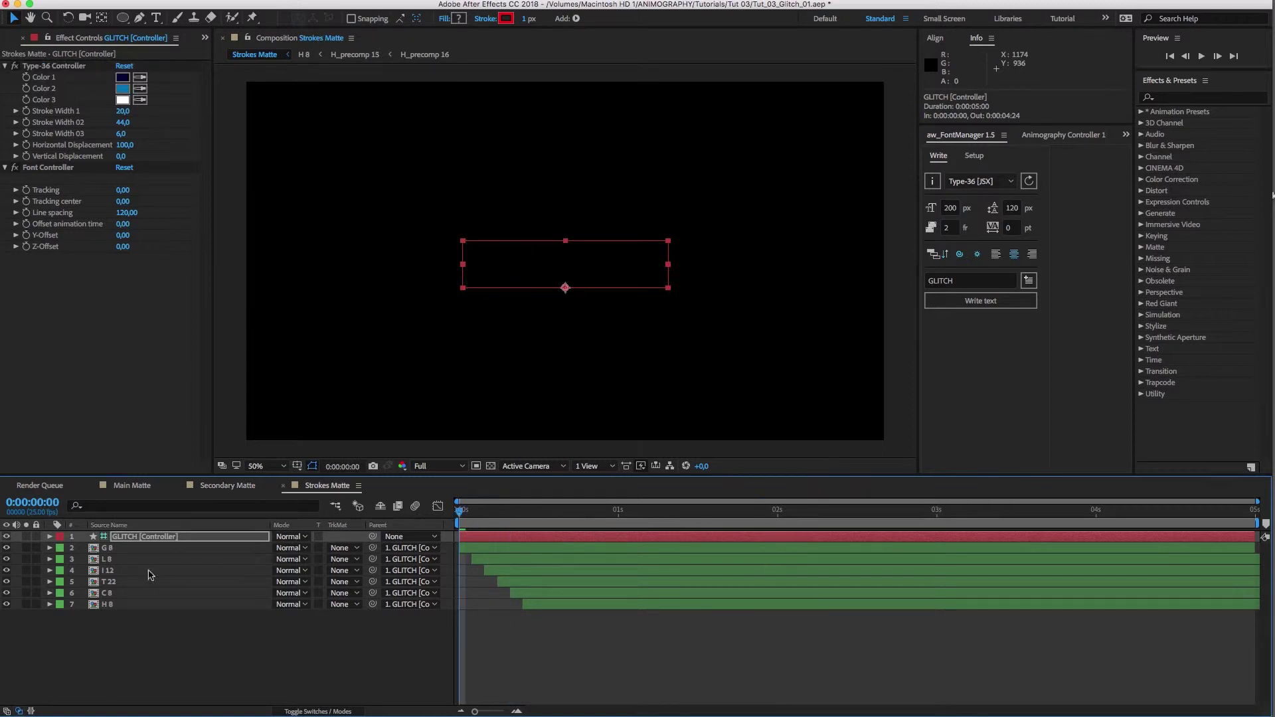
left_click(123, 78)
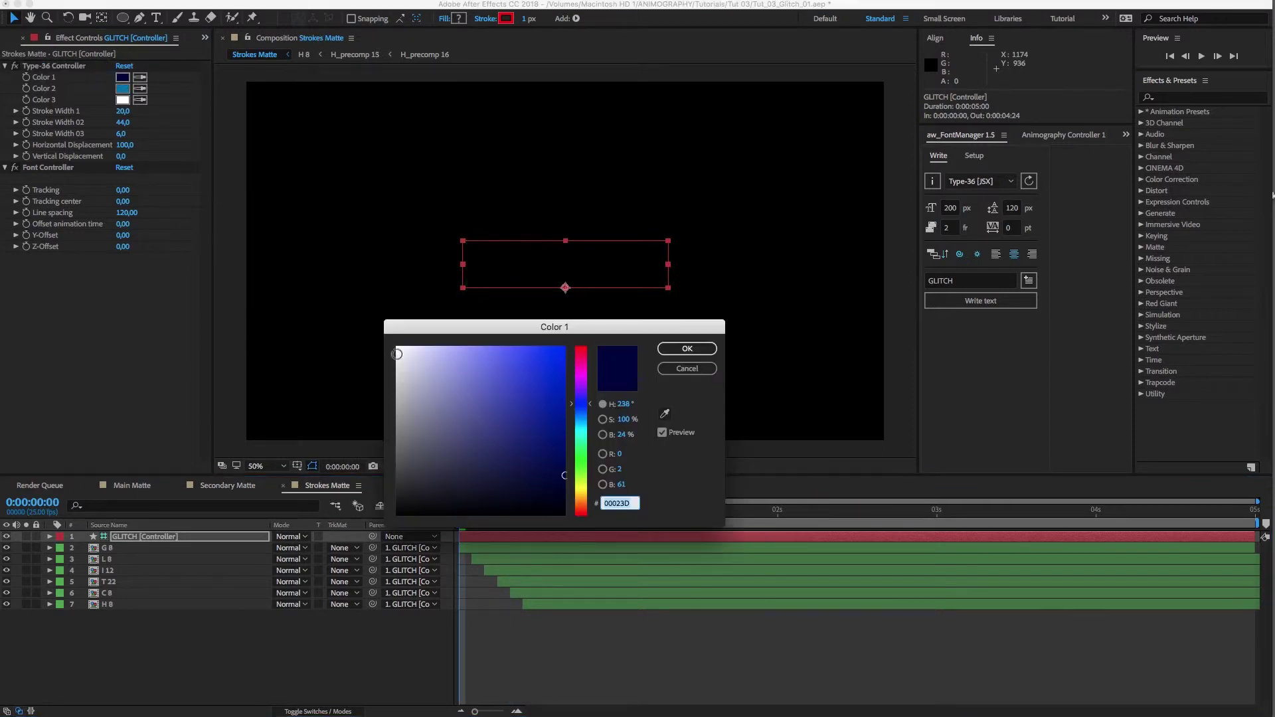
left_click(701, 356)
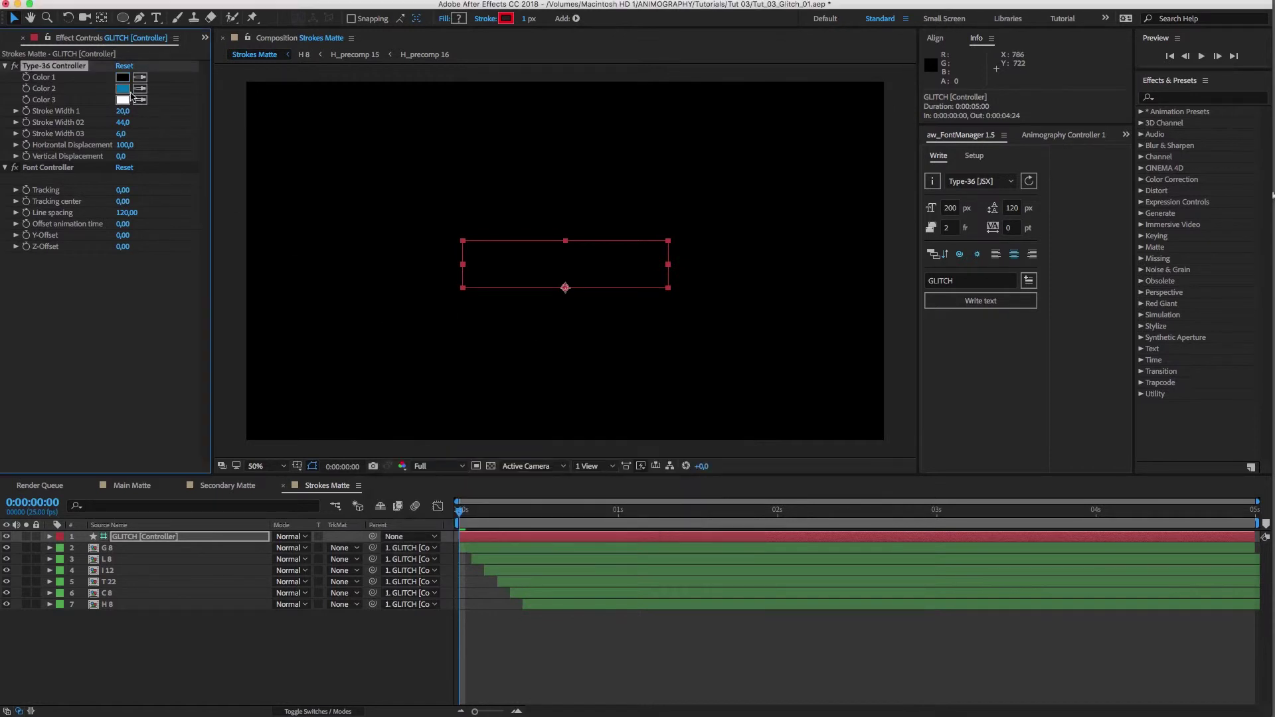
left_click(123, 88)
left_click(530, 466)
left_click(559, 496)
left_click(687, 349)
left_click(608, 512)
left_click(563, 512)
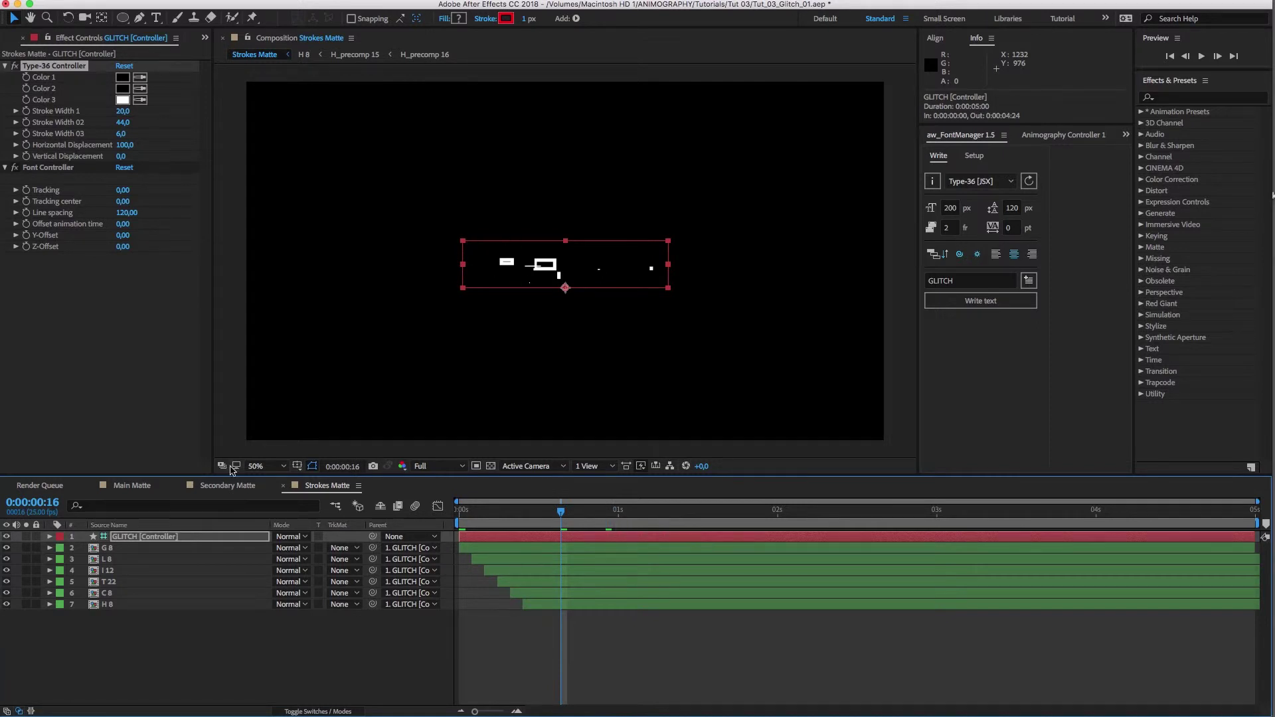
Create two new comps named Glitch Composit and Image
key("super+n")
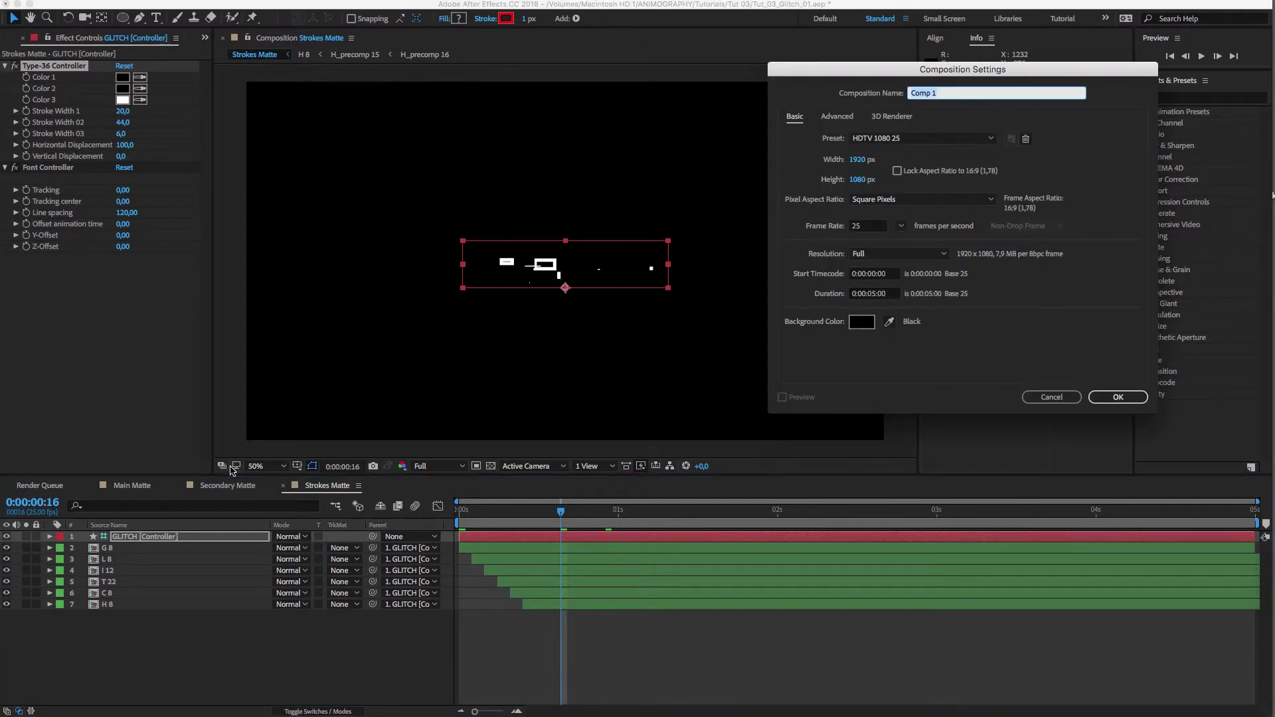
type("Glitch")
left_click(1120, 396)
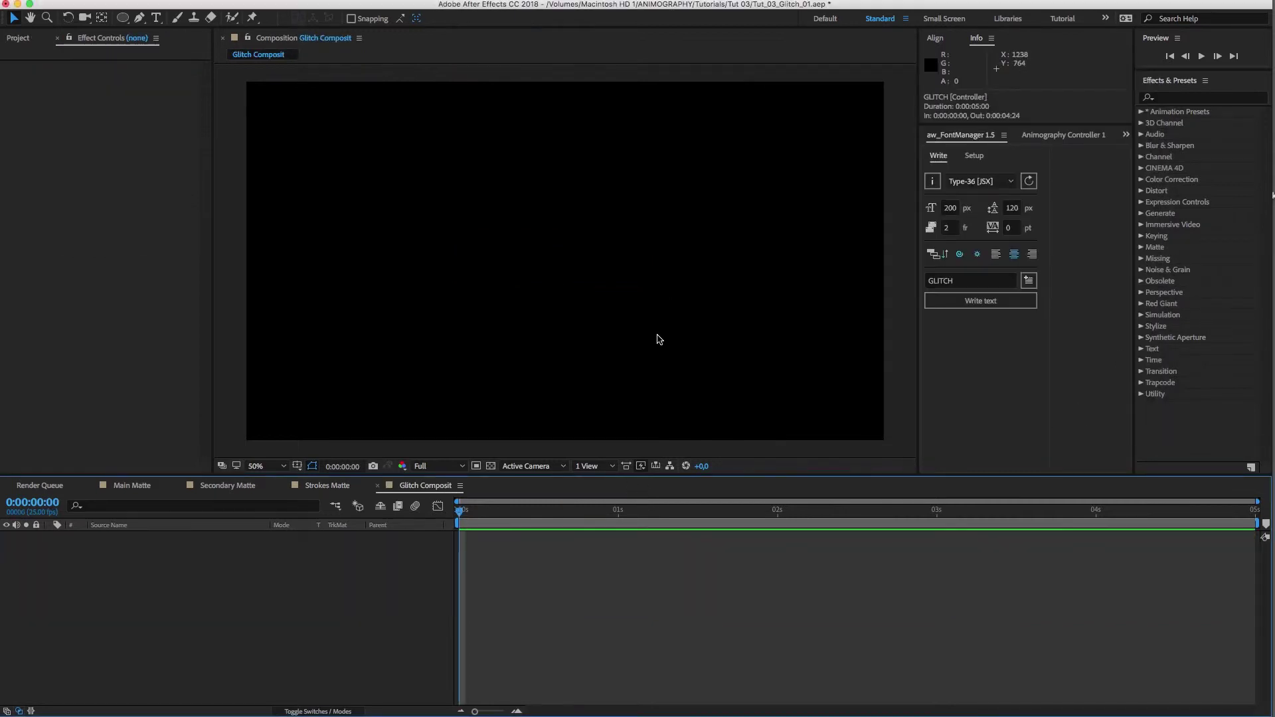
key("super+n")
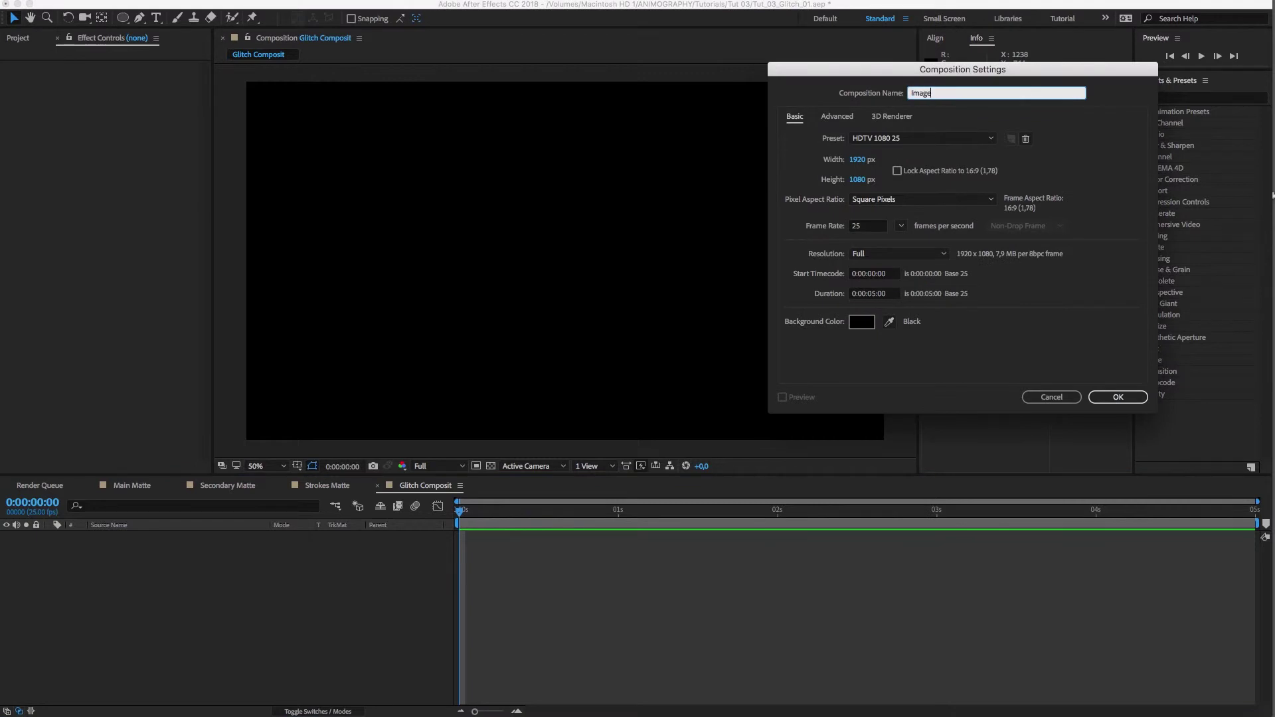
key("Return")
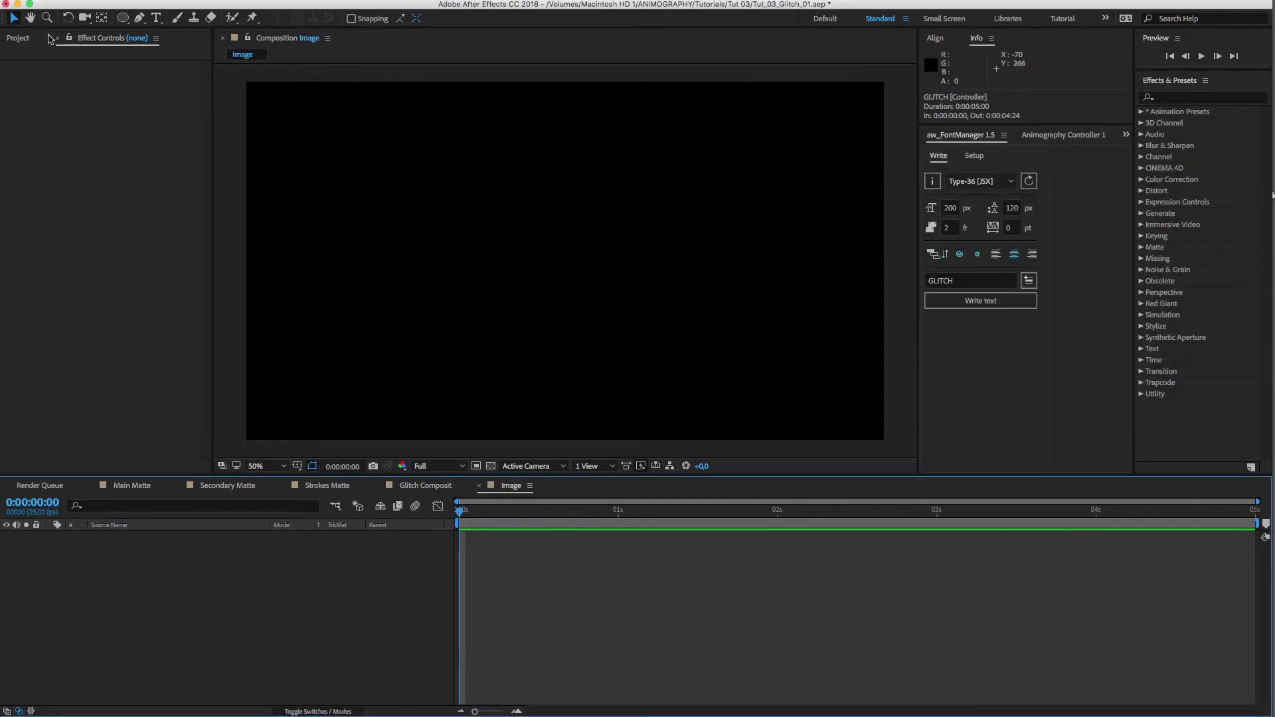
Add the Pic Trees photo to the Image comp and scale it to 50%
left_click(19, 38)
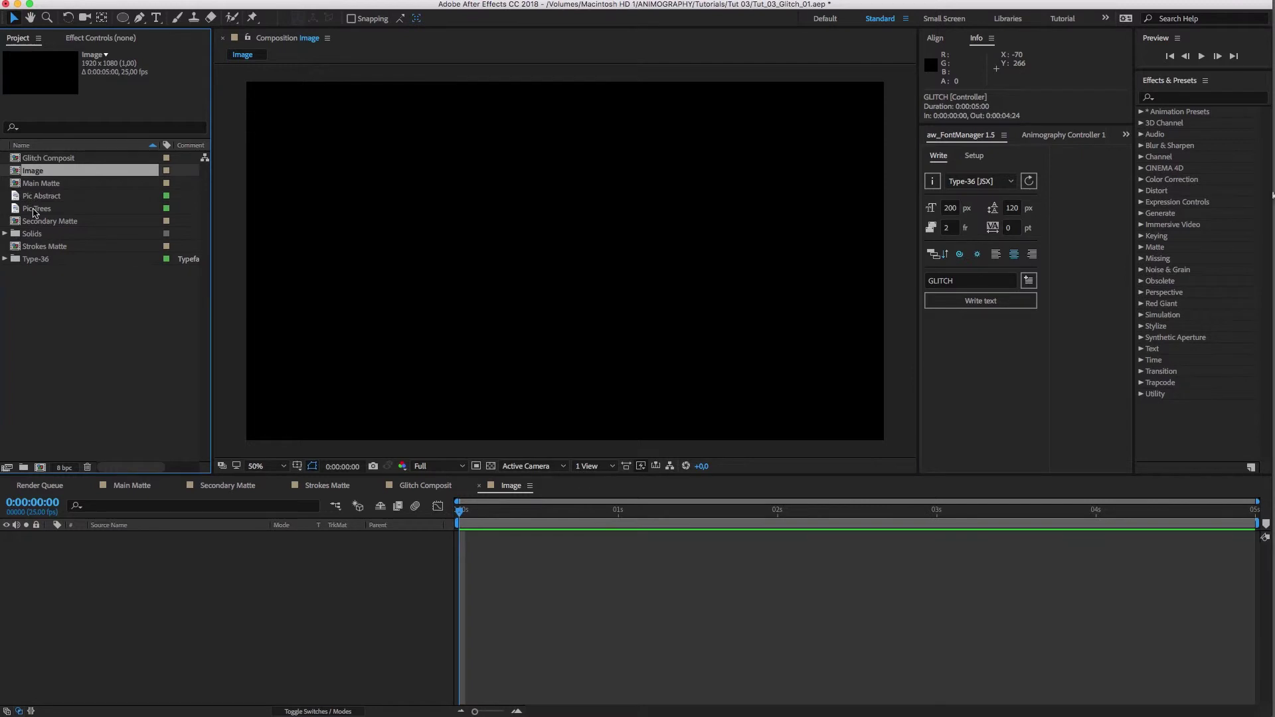
left_click_drag(34, 212, 148, 575)
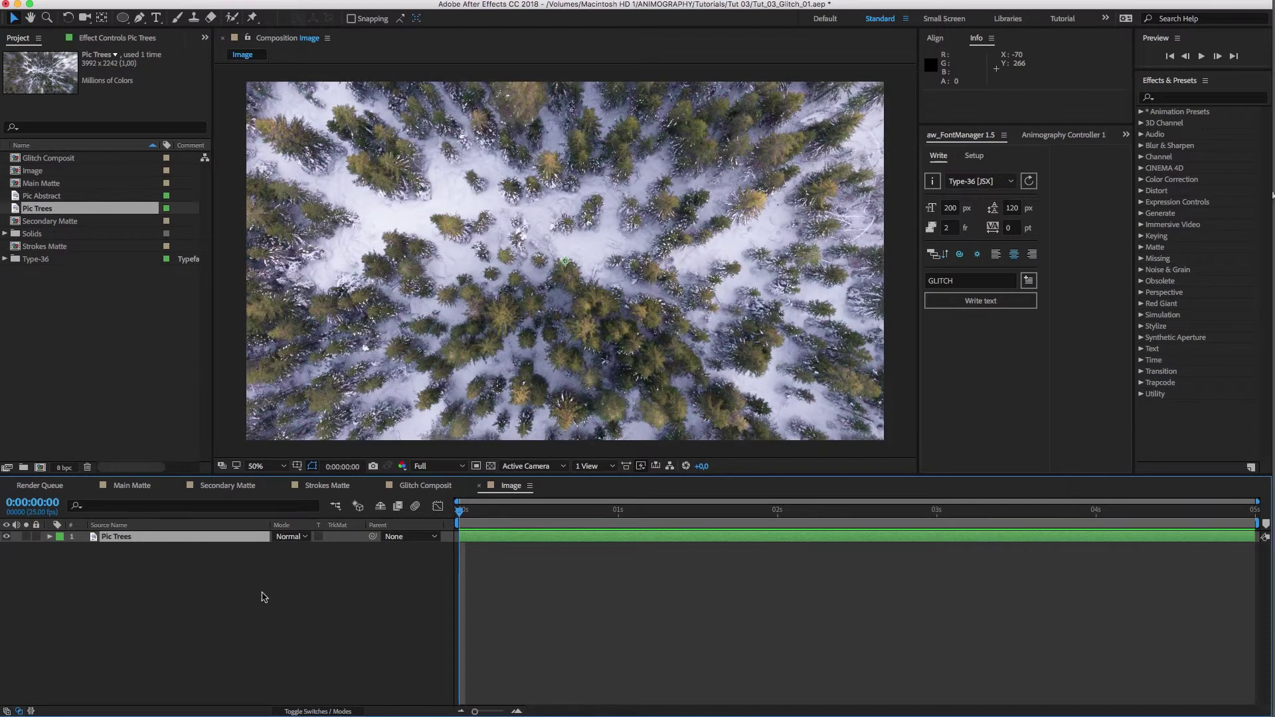
key("s")
left_click_drag(311, 548, 297, 574)
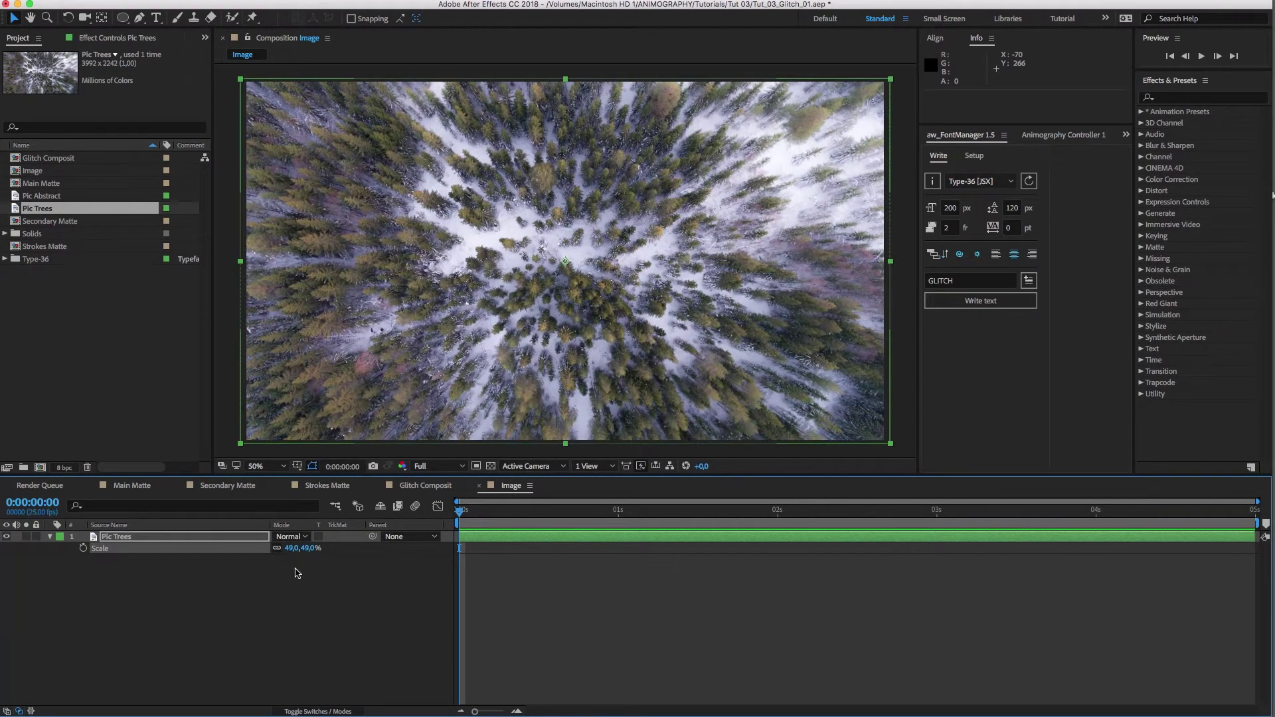
type("50")
key("Return")
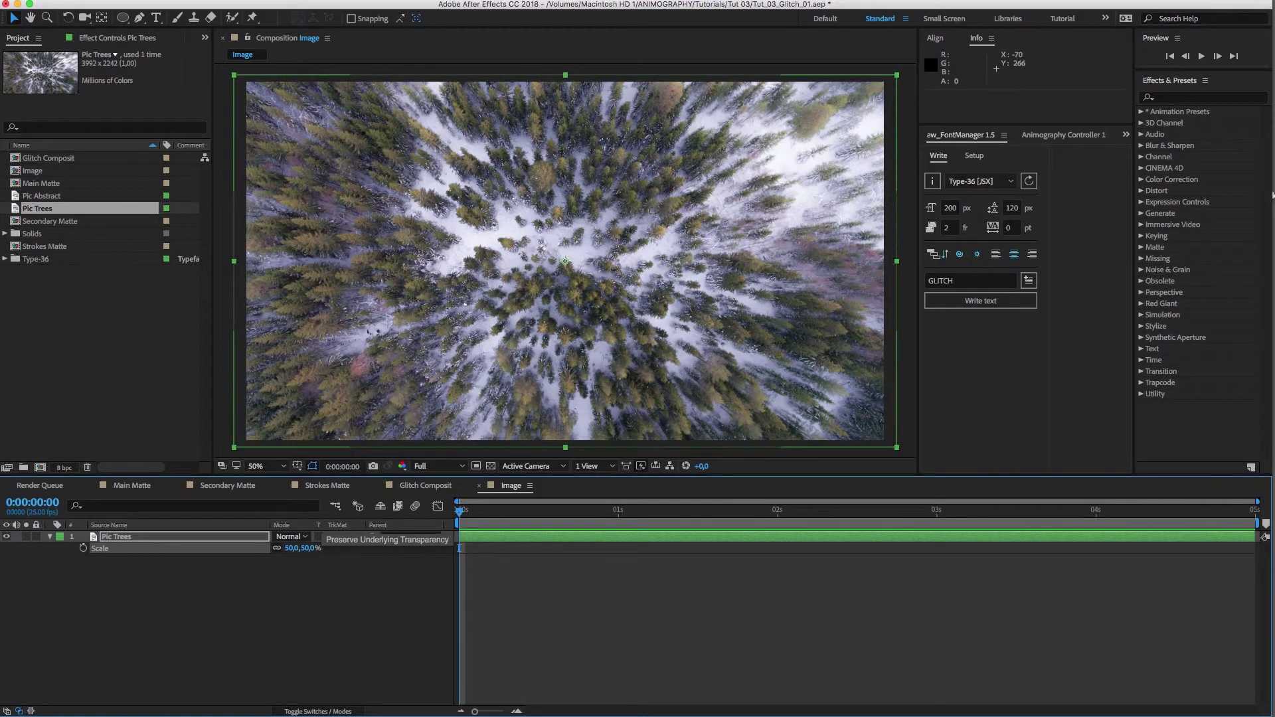
Add the Image, Main Matte, Secondary Matte and Strokes Matte comps as layers in Glitch Composit
left_click(422, 489)
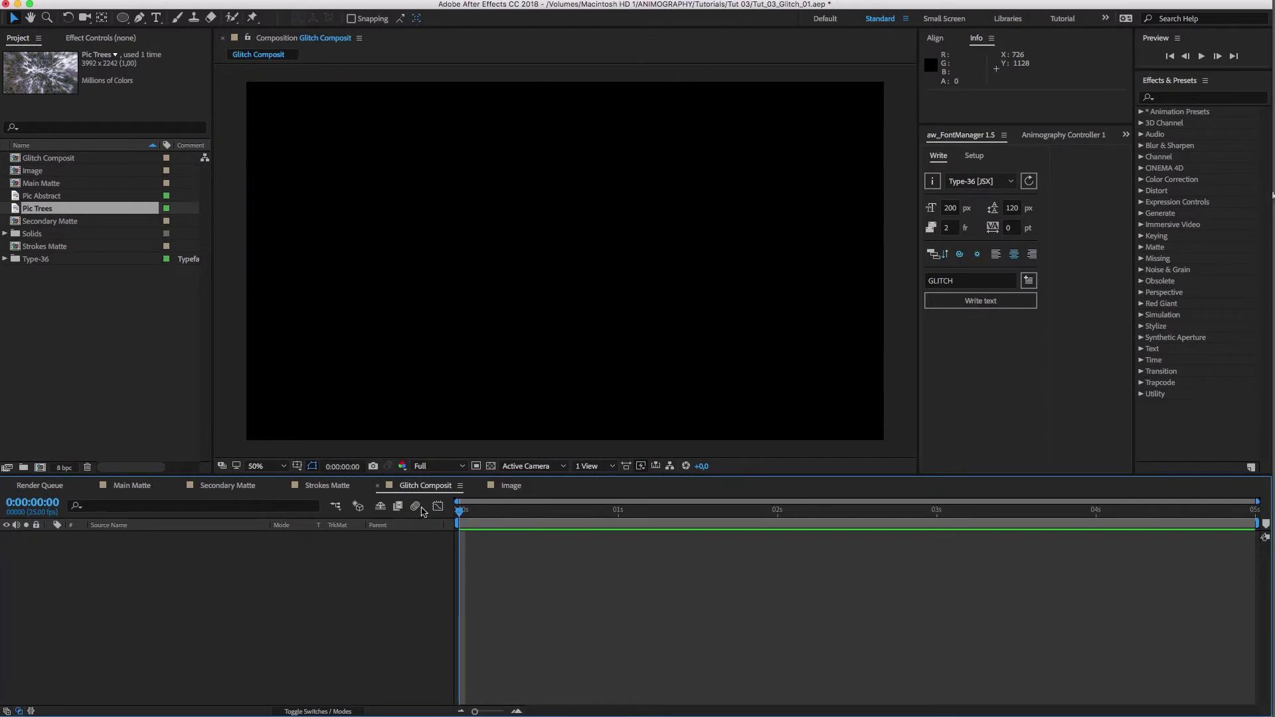
left_click_drag(46, 162, 55, 194)
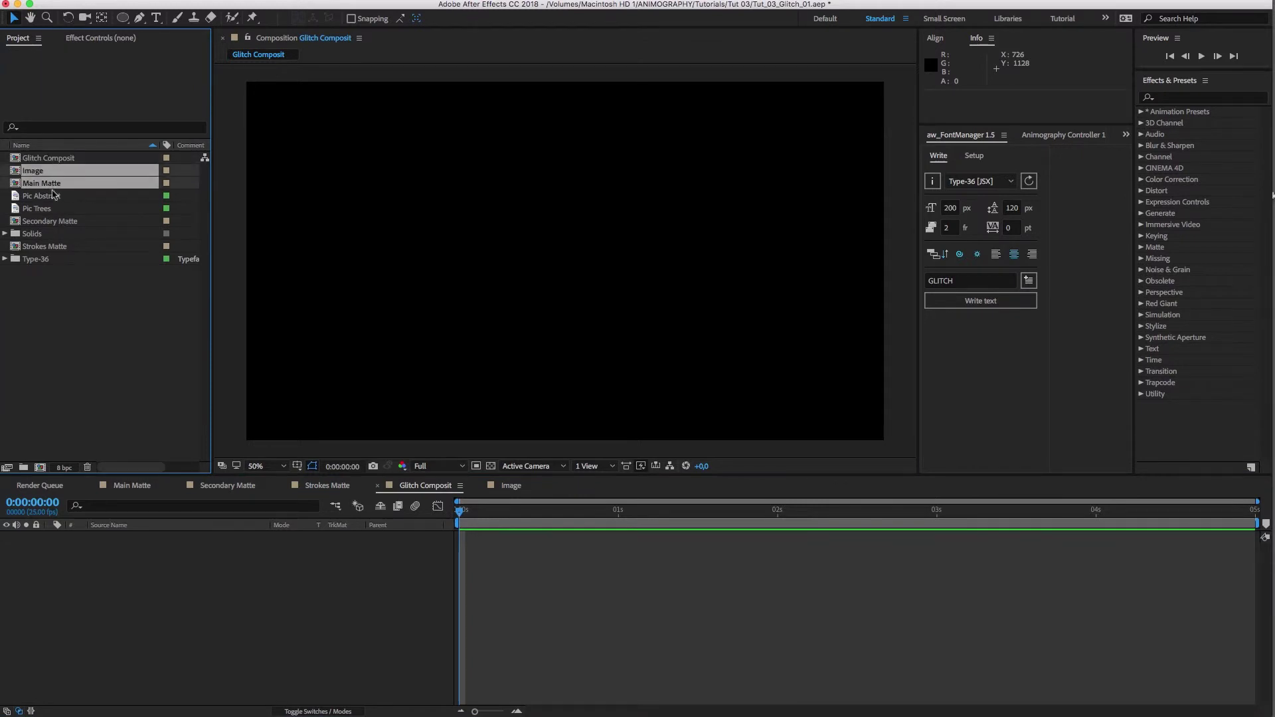
left_click(52, 221, "super")
left_click(45, 248, "super")
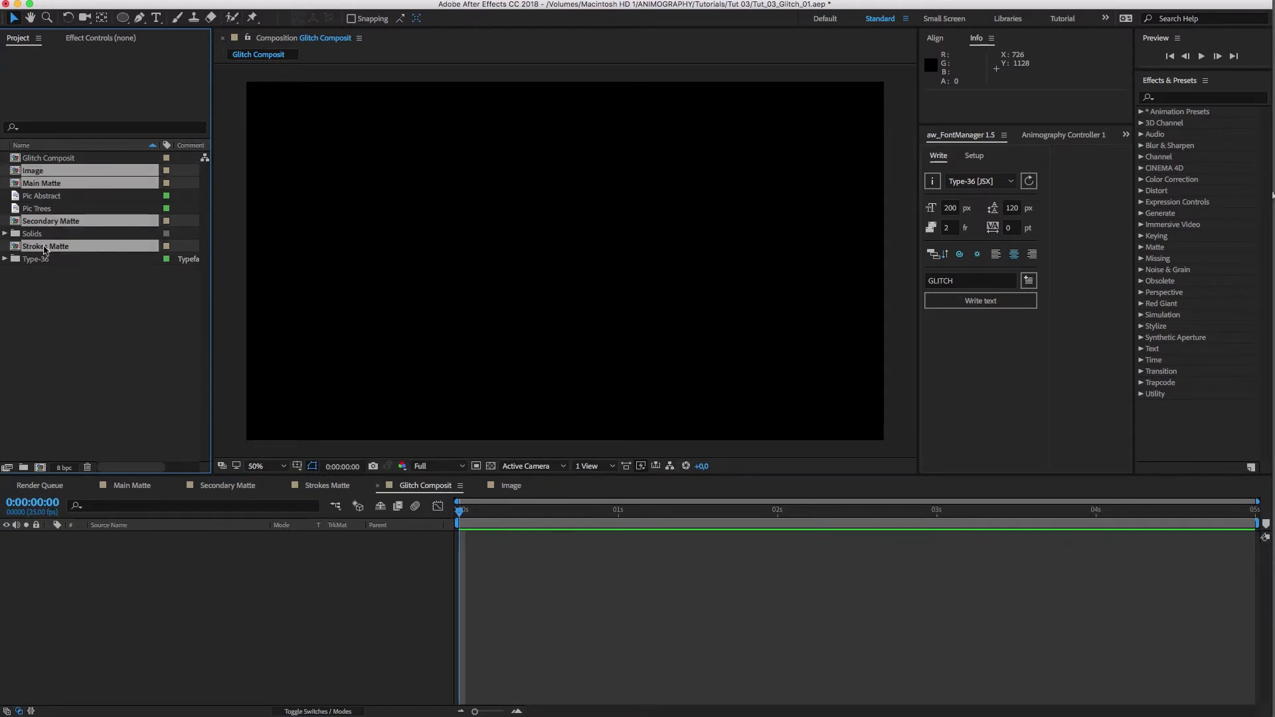
mouse_move(46, 249)
left_mouse_down()
mouse_move(99, 583)
mouse_move(114, 575)
mouse_move(114, 592)
mouse_move(111, 578)
left_mouse_up()
Move the Image layer to the bottom of the stack and start a new solid
left_click(129, 626)
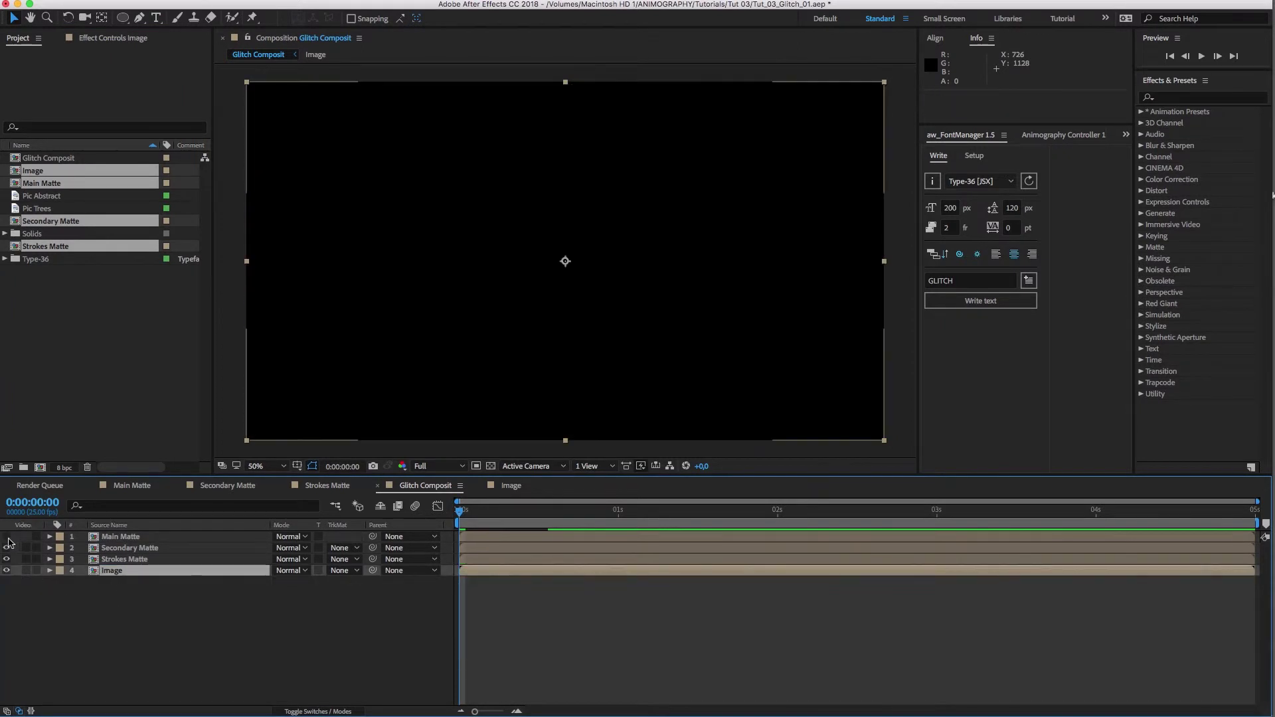
left_click_drag(6, 537, 6, 559)
left_click(75, 641)
key("super+y")
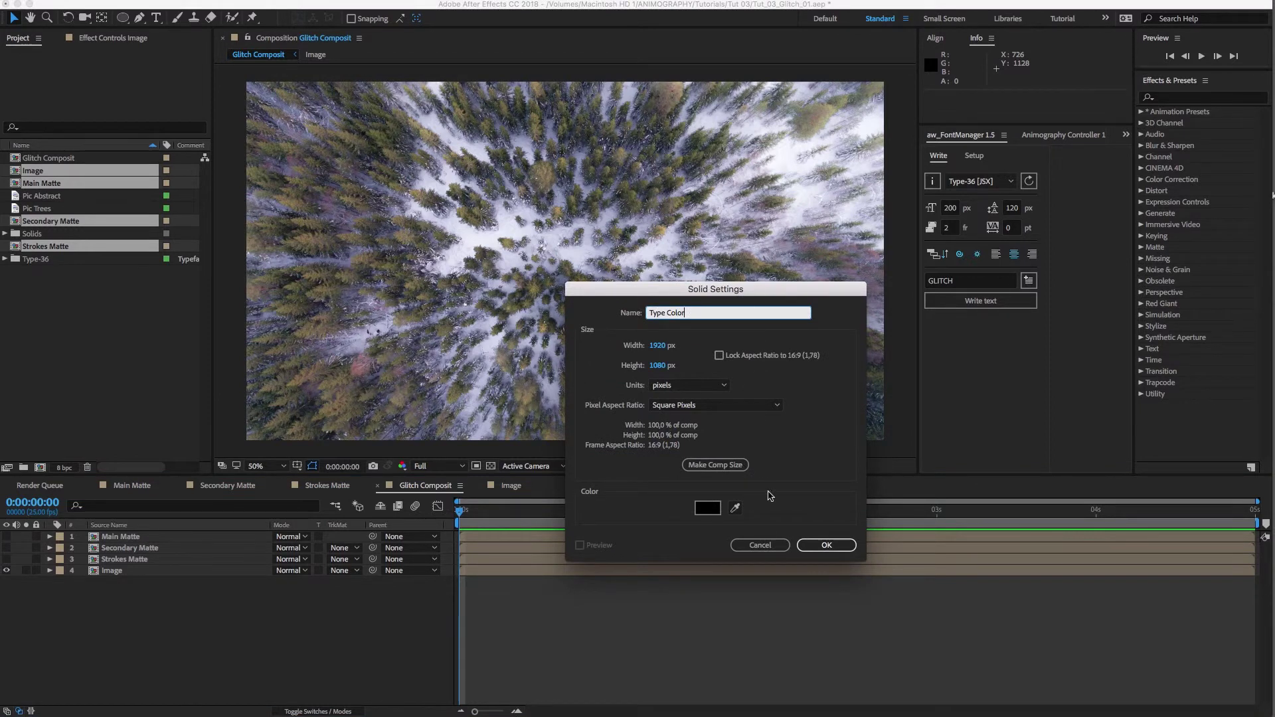
Create the Type Color solid in pure white
left_click(708, 509)
left_click_drag(408, 354, 385, 332)
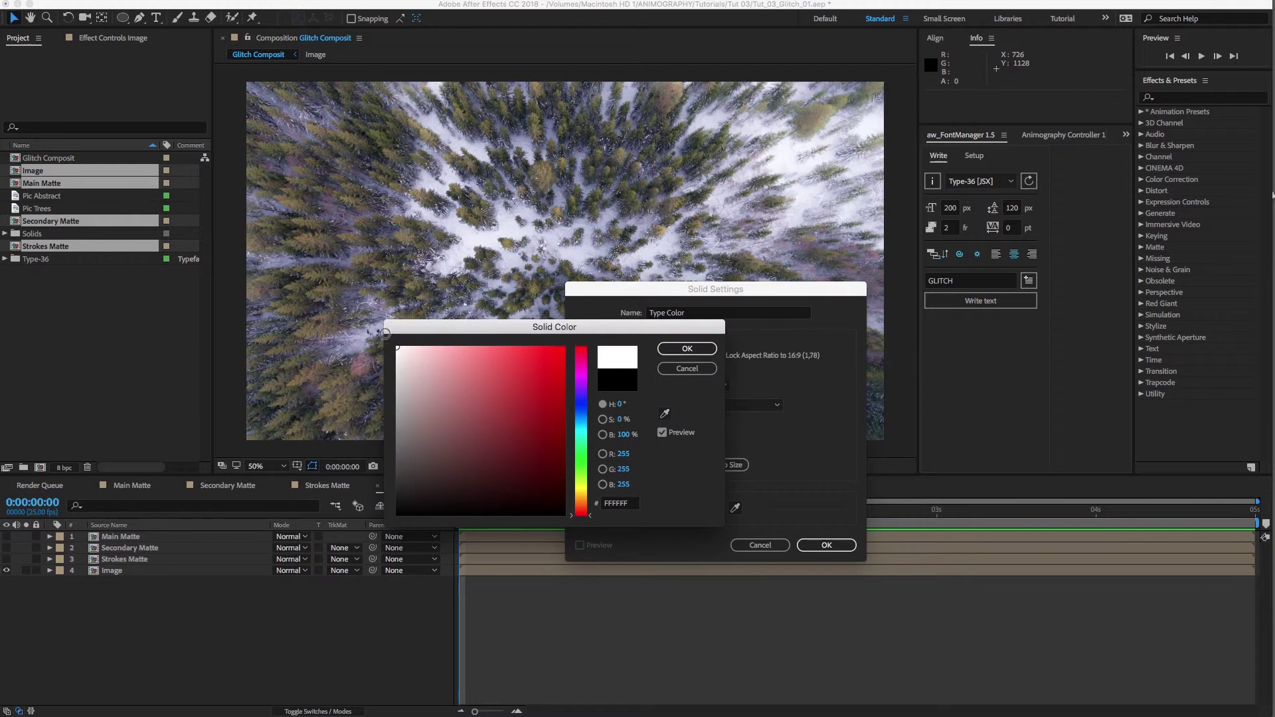
left_click(687, 353)
left_click(827, 545)
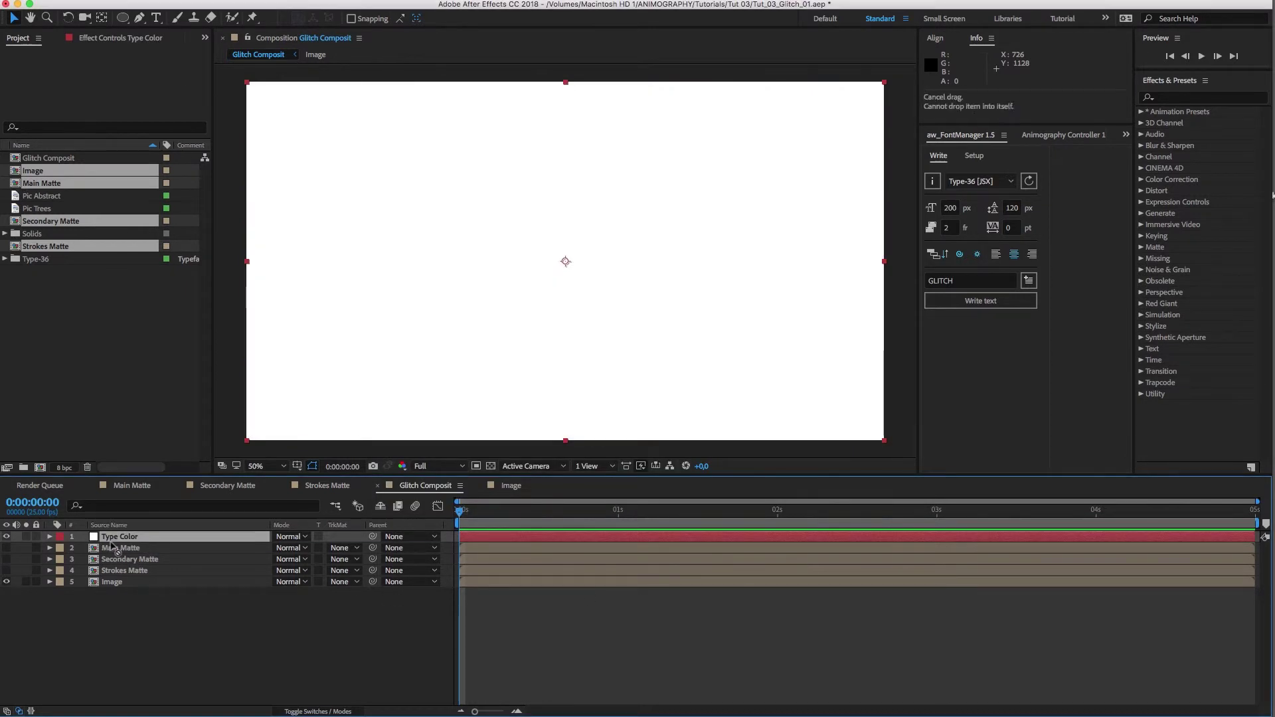
Place Type Color below Main Matte and set its track matte to Luma Matte 'Main Matte'
left_click_drag(114, 546, 120, 554)
left_click(344, 551)
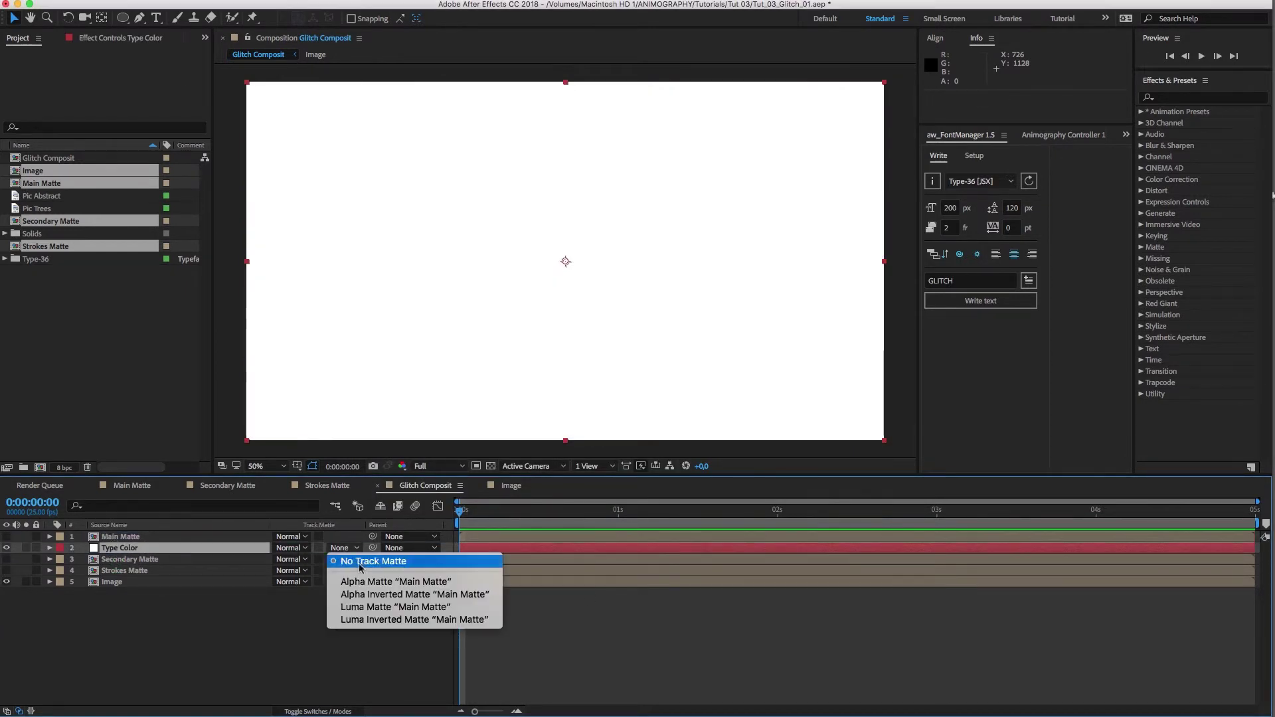
left_click(366, 606)
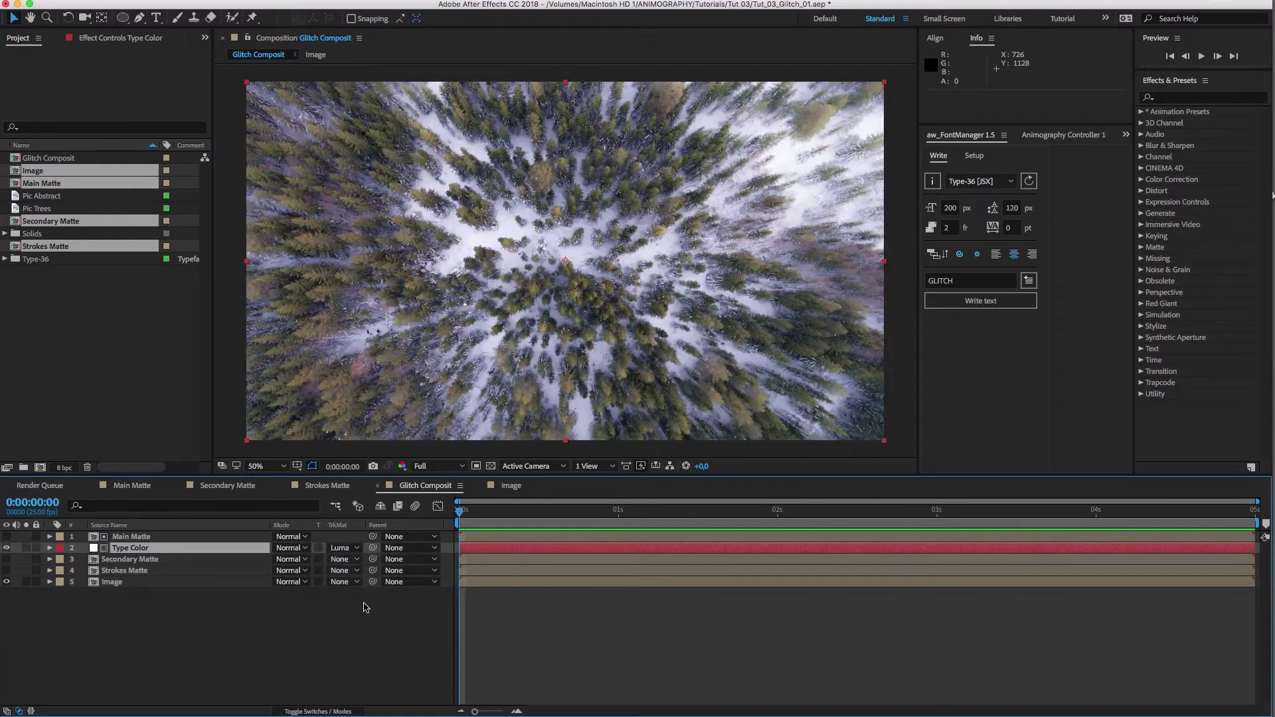
Preview the white text, briefly checking Main Matte, the transparency grid and Type Color soloed
left_click(591, 533)
key("space")
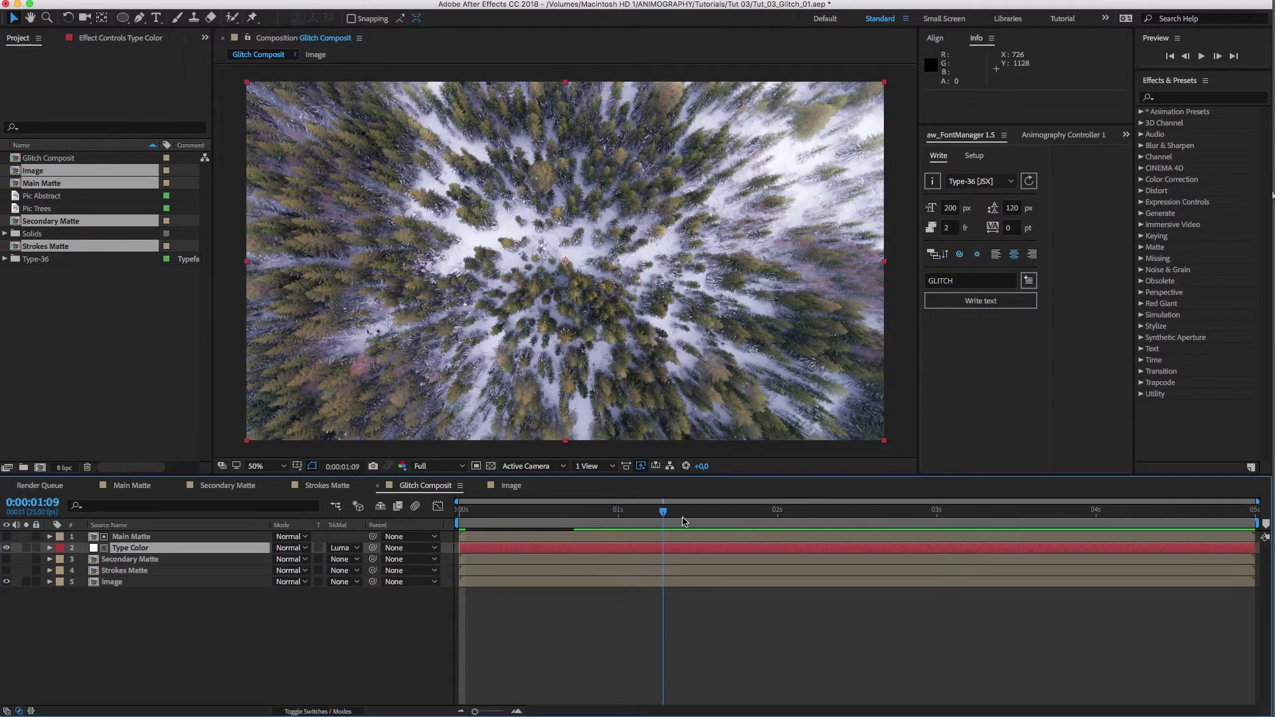
left_click(7, 538)
left_click(6, 537)
left_click(490, 465)
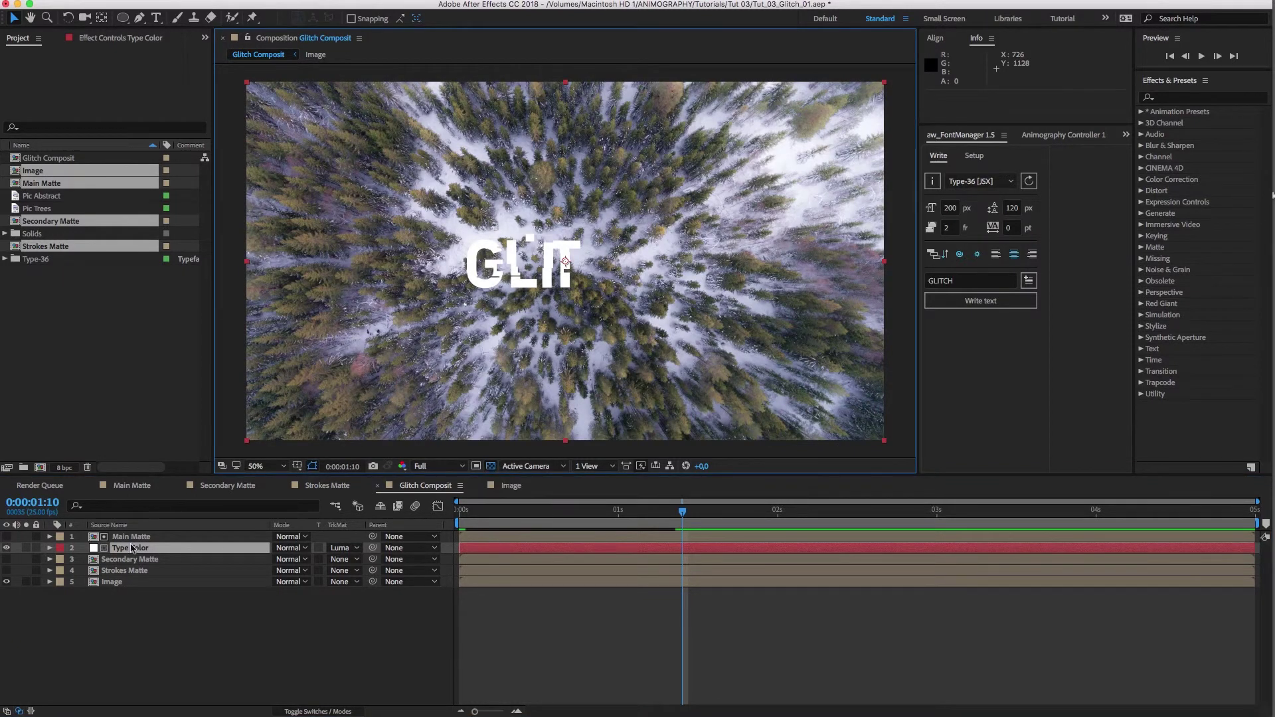
left_click(26, 548)
left_click(26, 548)
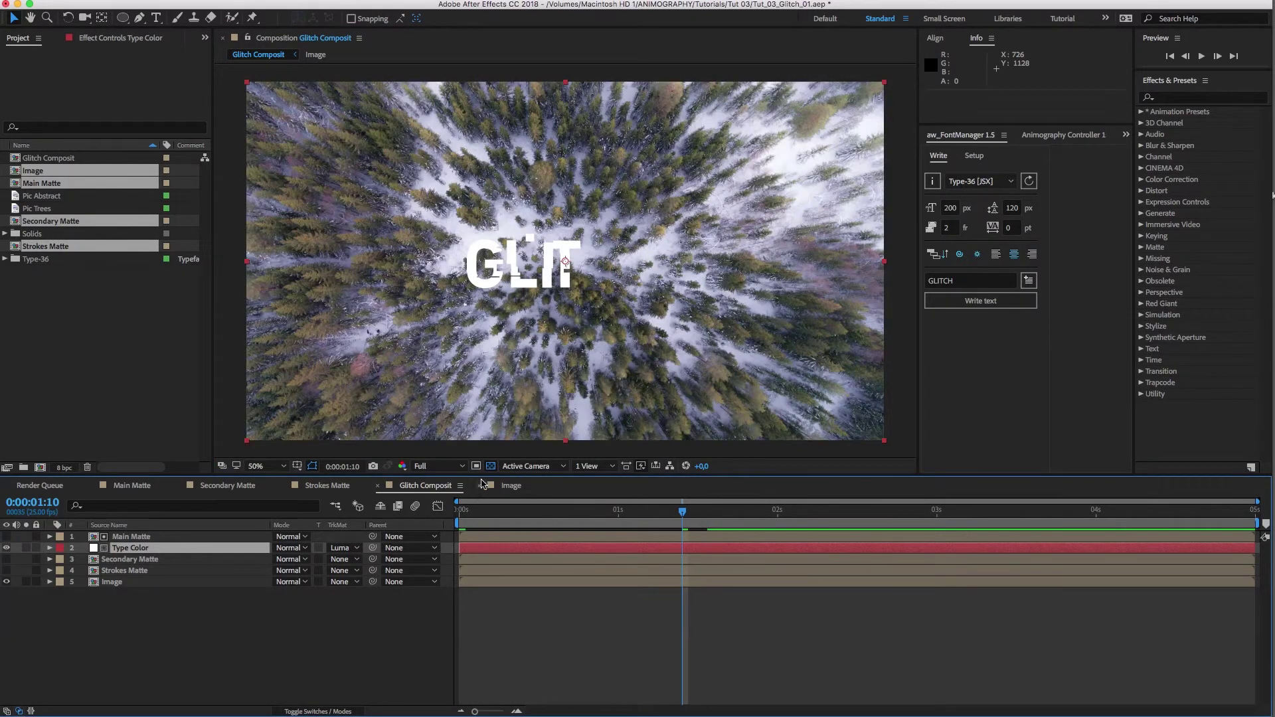
left_click(491, 465)
Create a Stroke Color solid with a tan colour sampled from the forest photo
left_click(118, 614)
key("super+y")
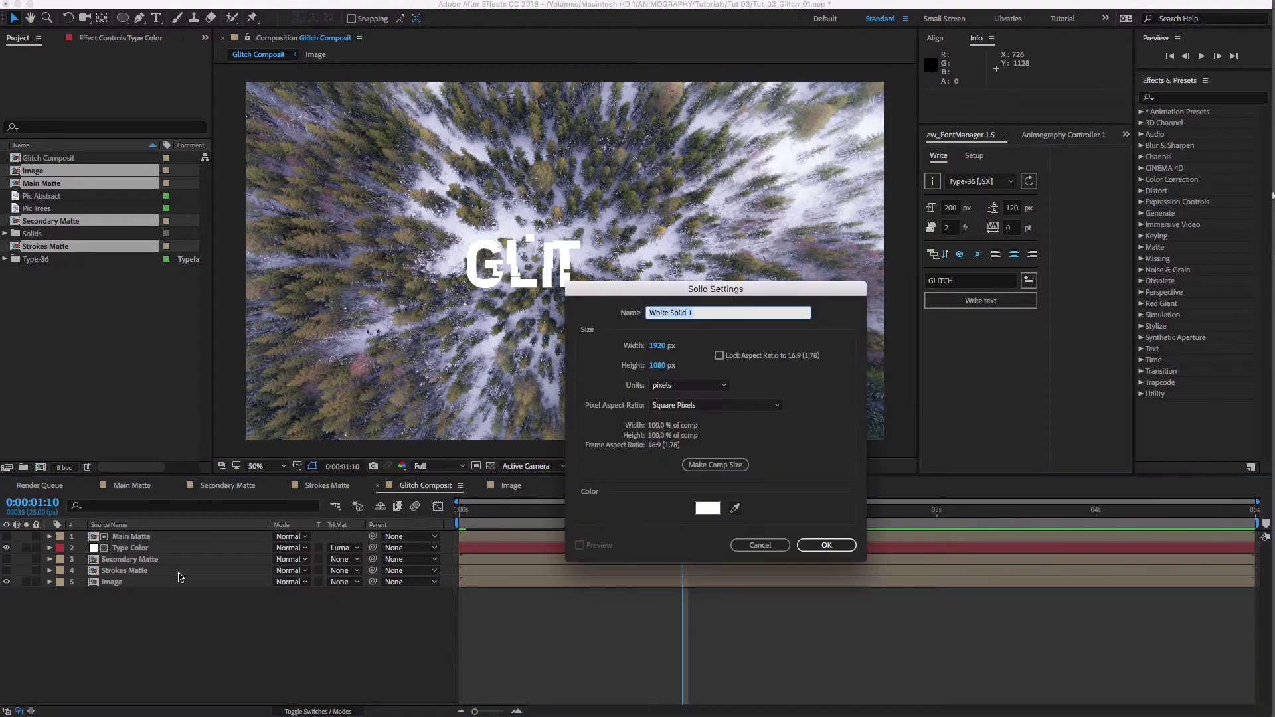
type("Stroke Color")
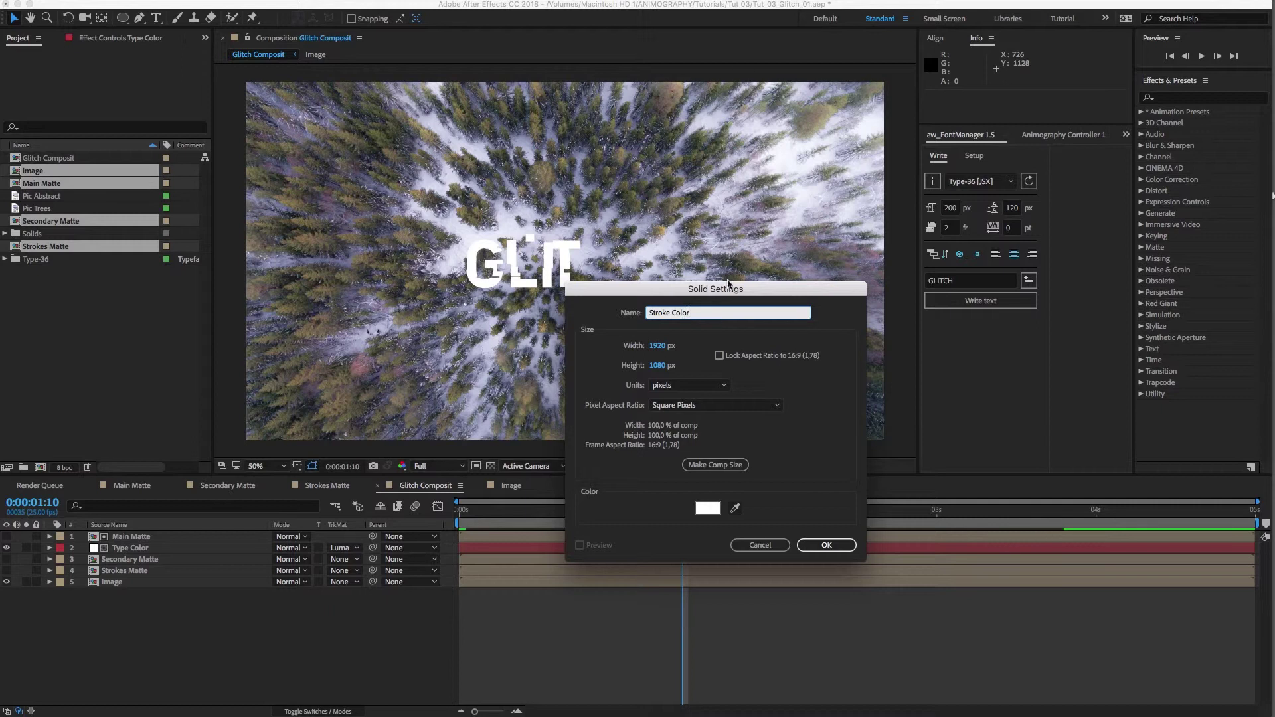
left_click(735, 508)
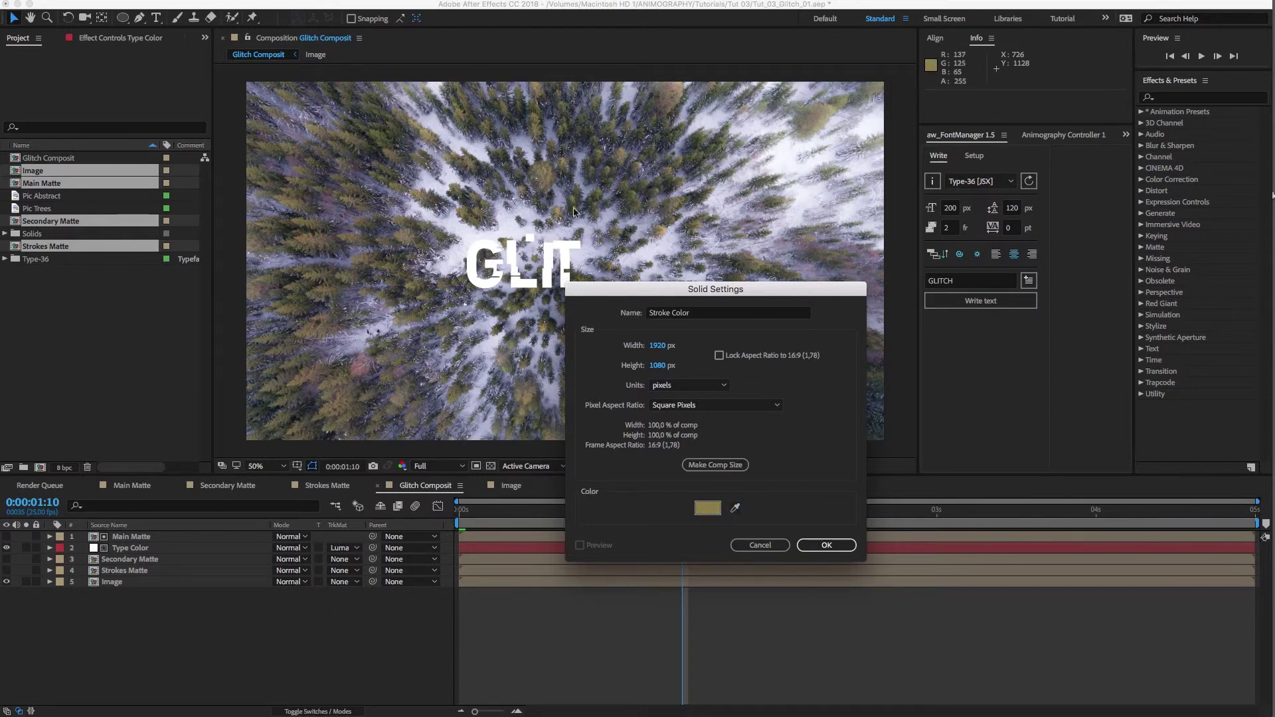
left_click(826, 545)
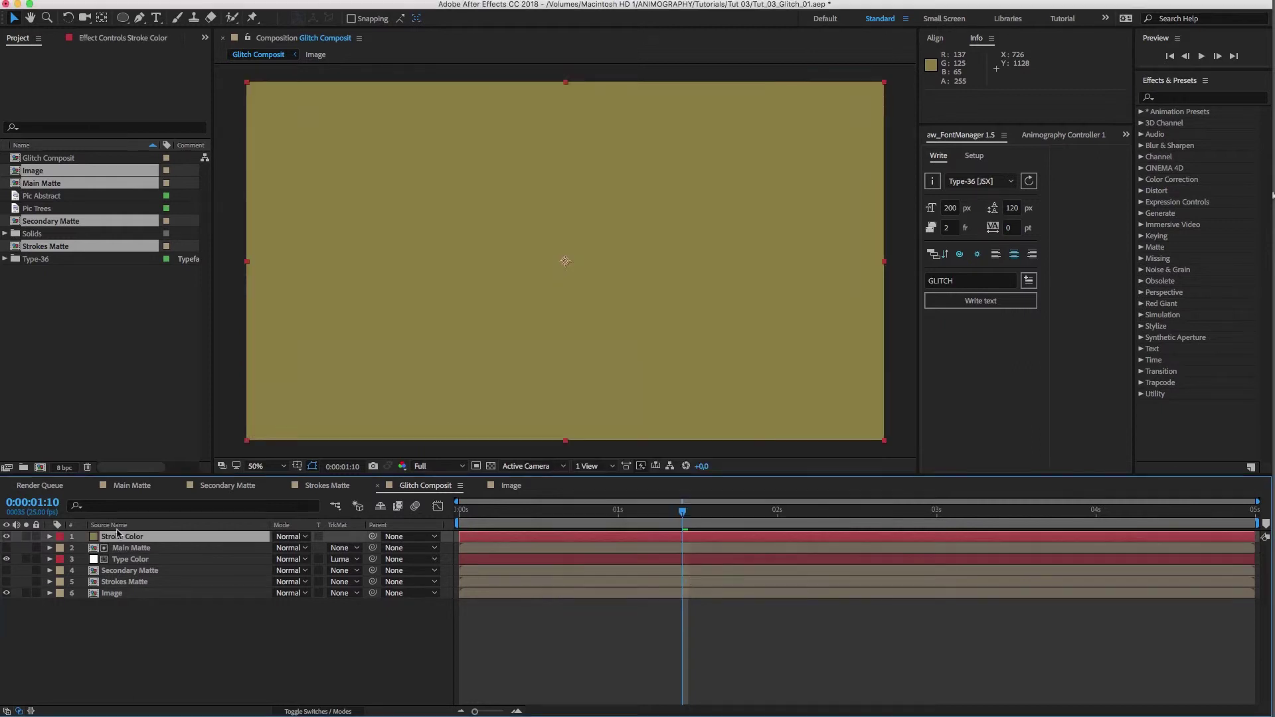
Place Stroke Color under Strokes Matte and luma-matte it with Strokes Matte
mouse_move(123, 537)
left_mouse_down()
mouse_move(141, 577)
mouse_move(139, 561)
left_mouse_up()
left_click(126, 571)
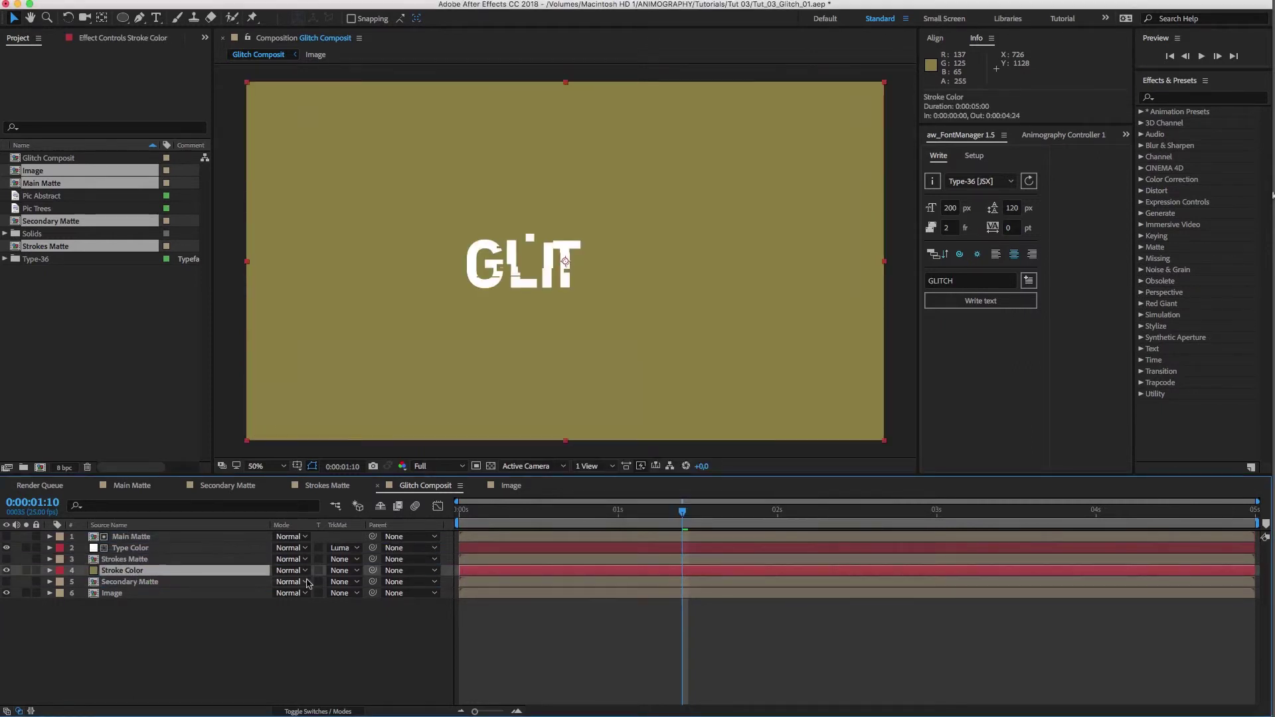
left_click(344, 570)
left_click(362, 630)
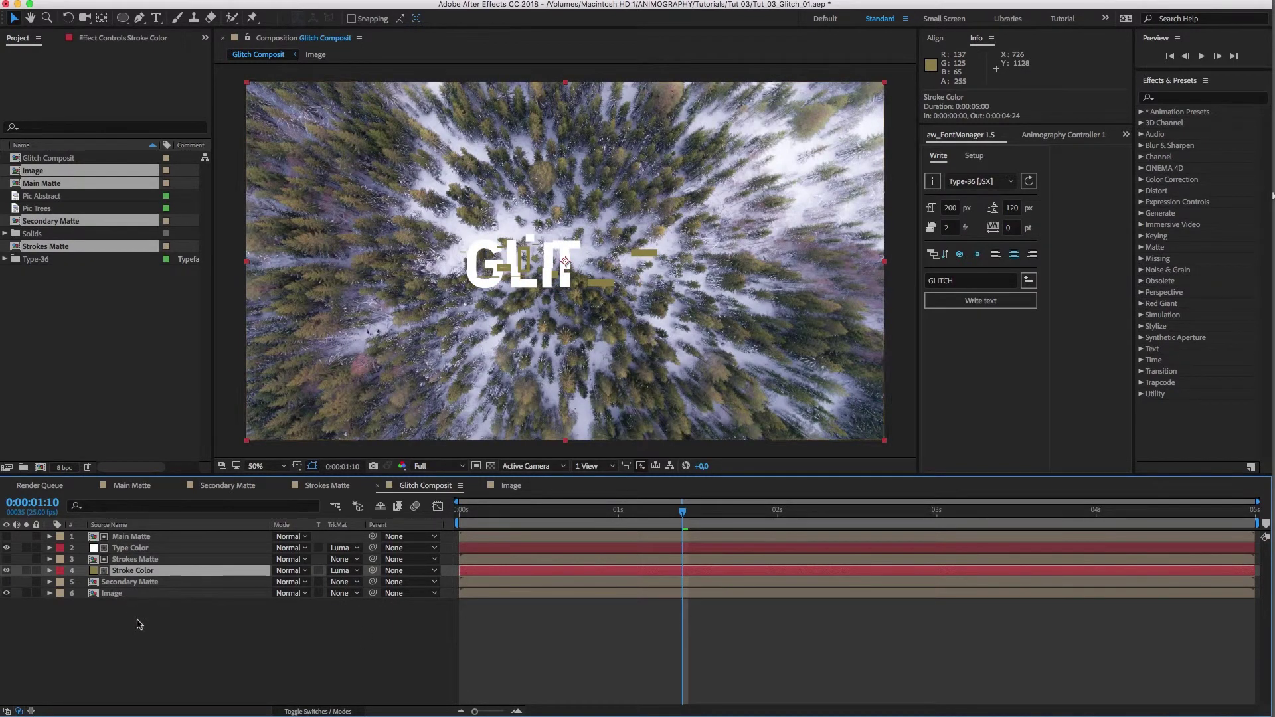
Duplicate the Image layer and luma-matte the copy with Secondary Matte
left_click(129, 597)
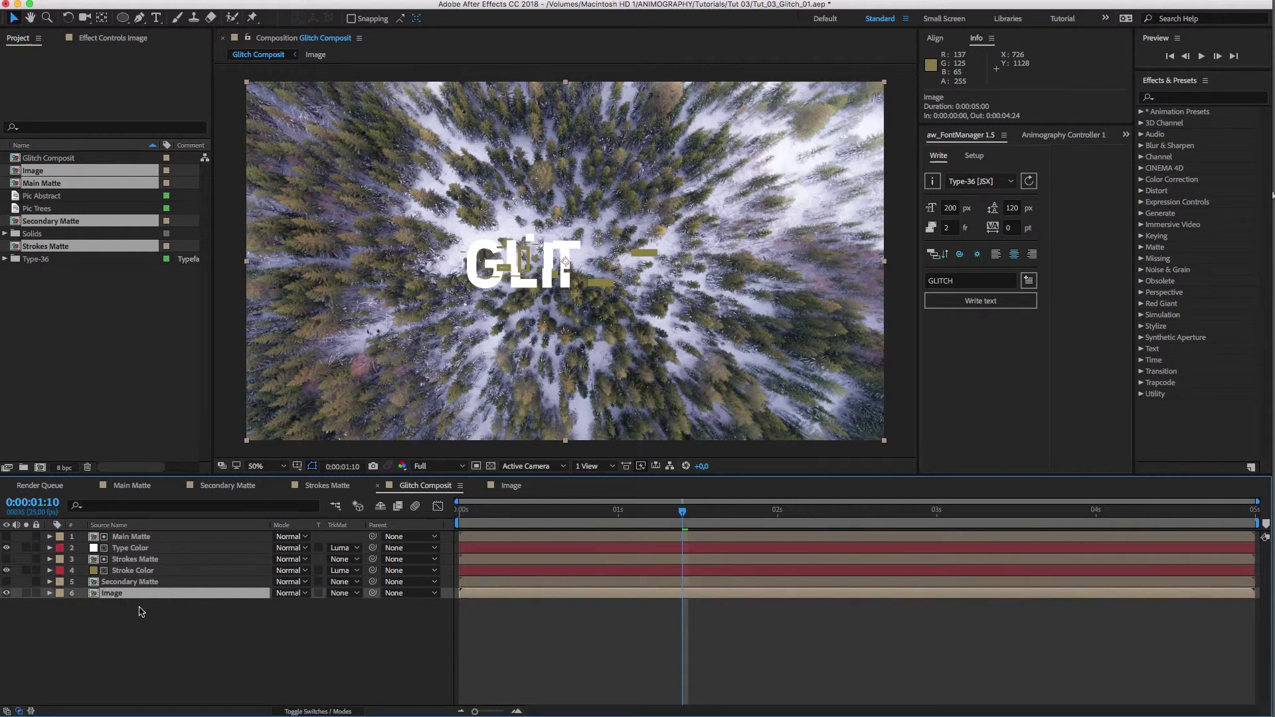
key("super+d")
left_click(343, 594)
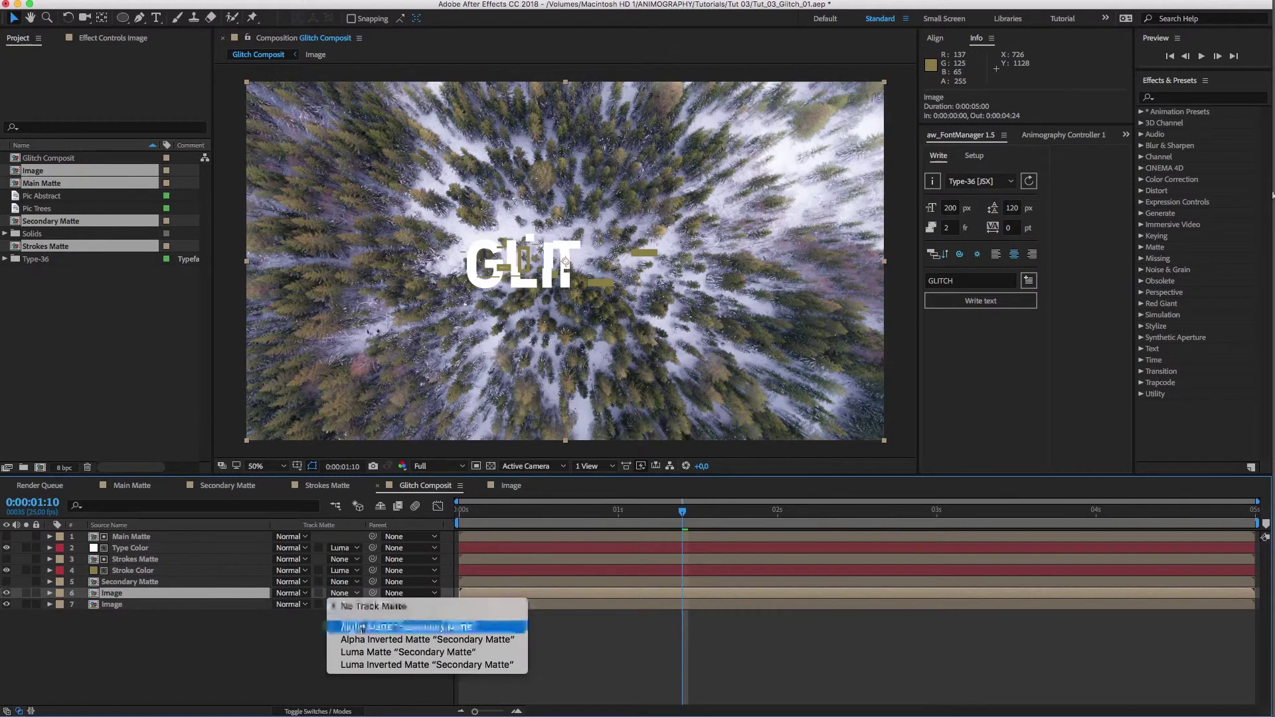
left_click(346, 653)
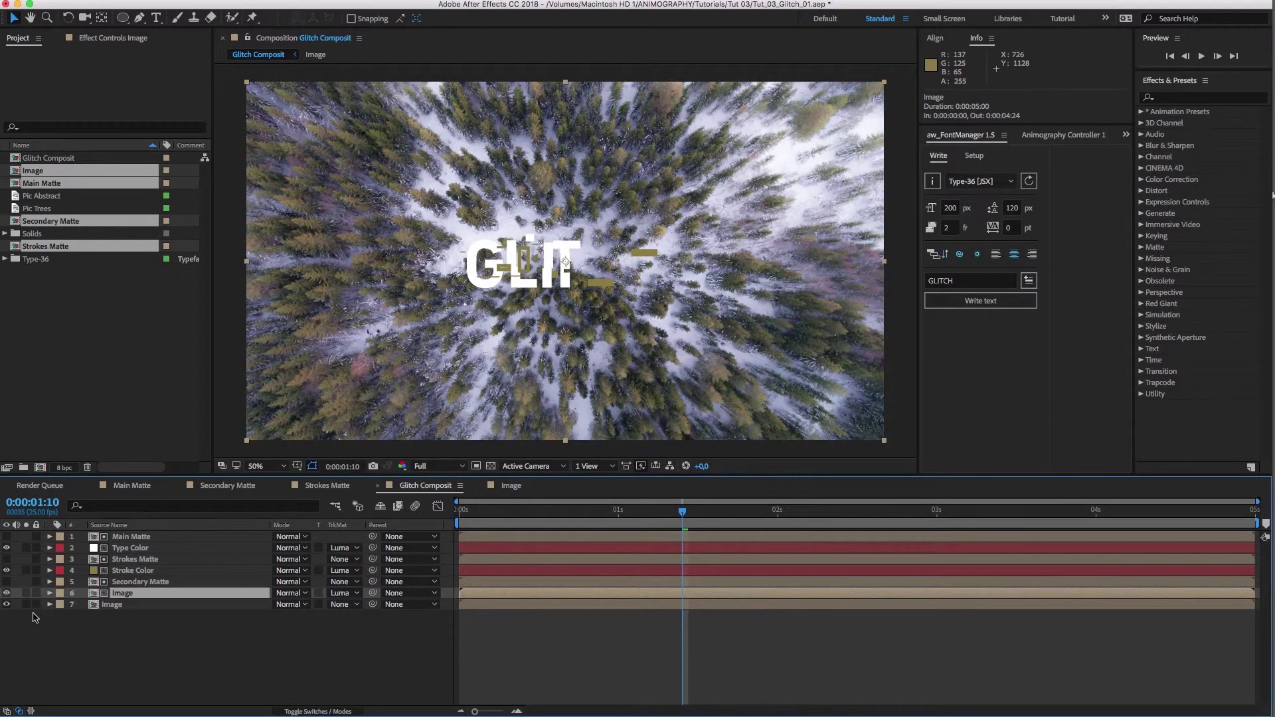
Solo both Image layers and shift the matted Image copy sideways in Position X
left_click_drag(26, 605, 26, 593)
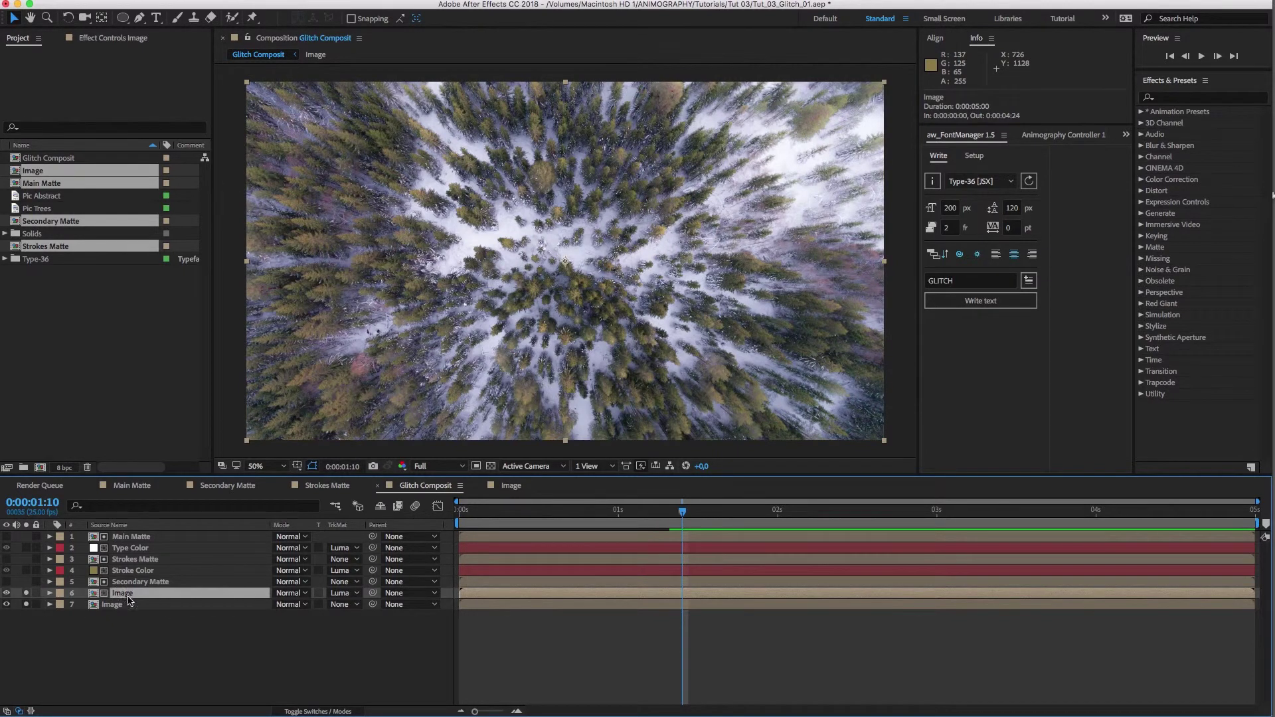
key("p")
mouse_move(283, 604)
left_mouse_down()
mouse_move(245, 604)
mouse_move(283, 605)
left_mouse_up()
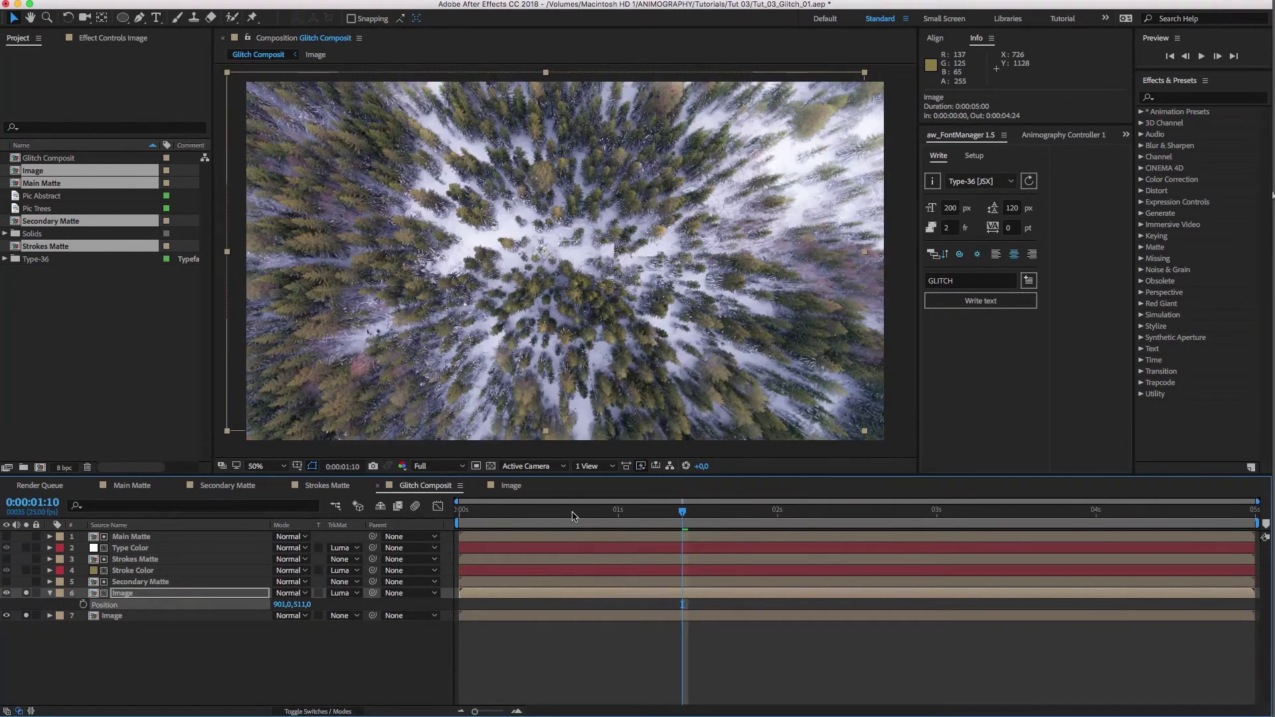
left_click_drag(574, 516, 609, 514)
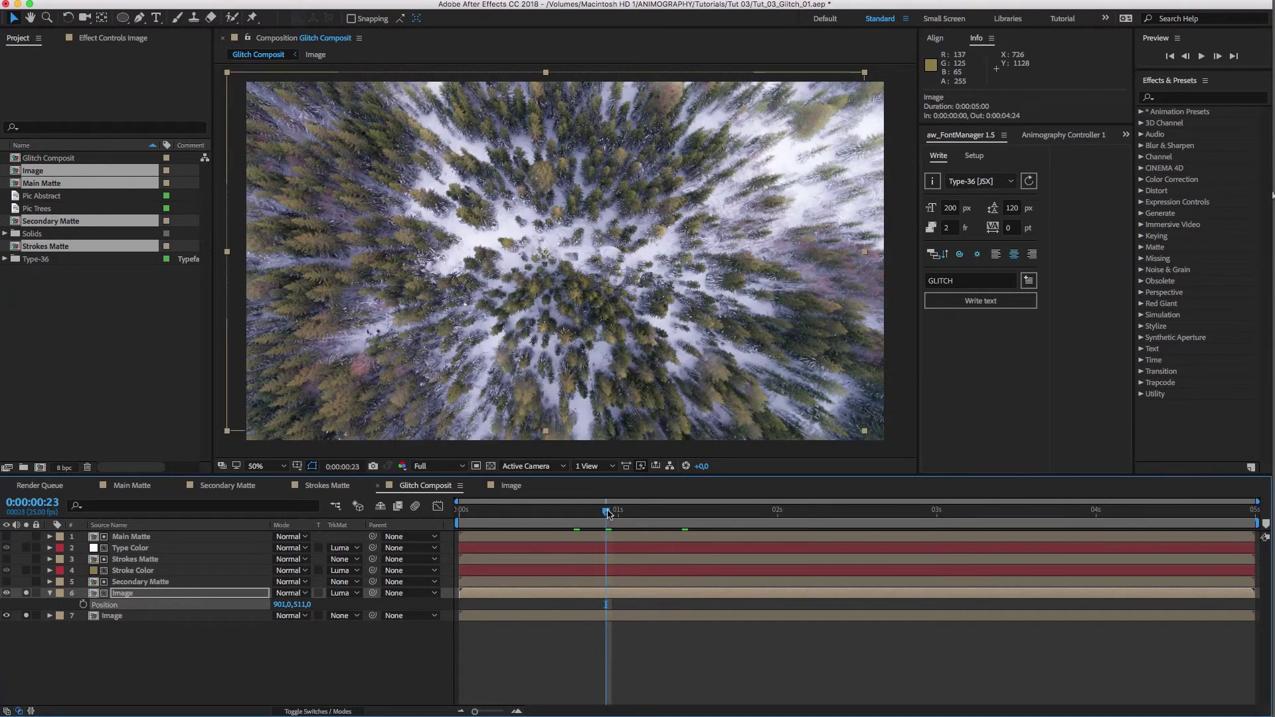
left_click(26, 615)
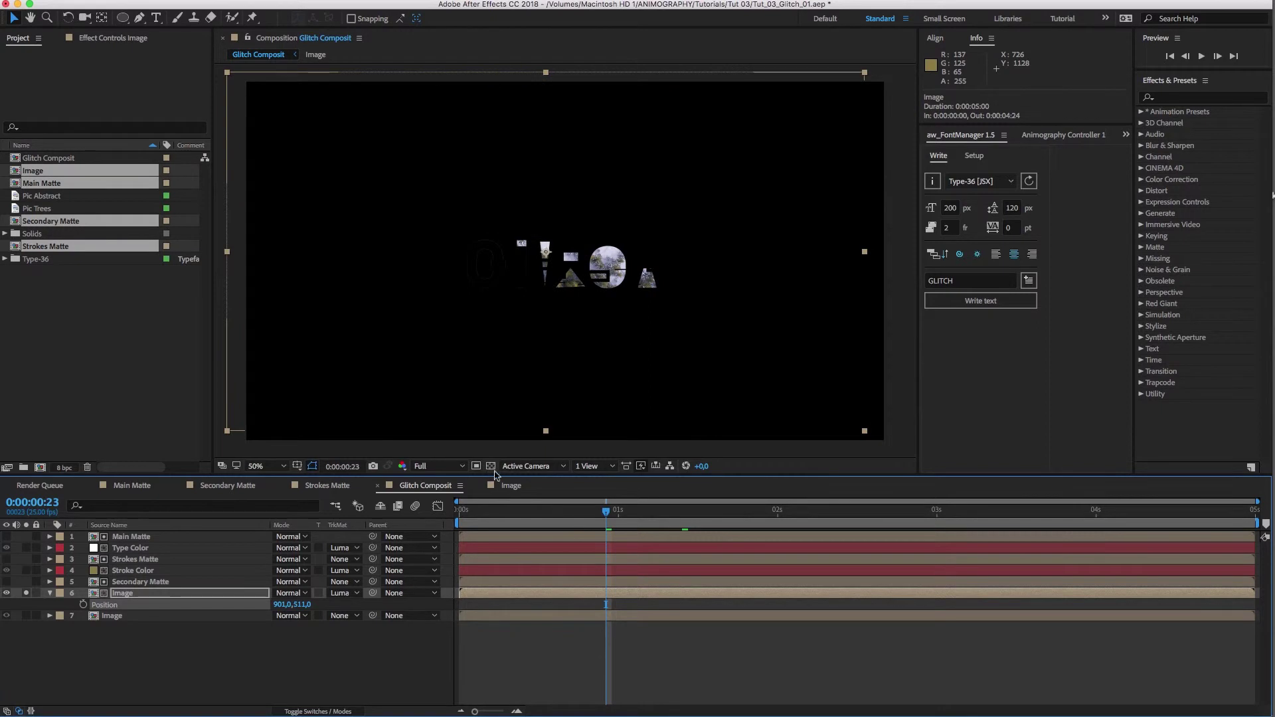
left_click(26, 615)
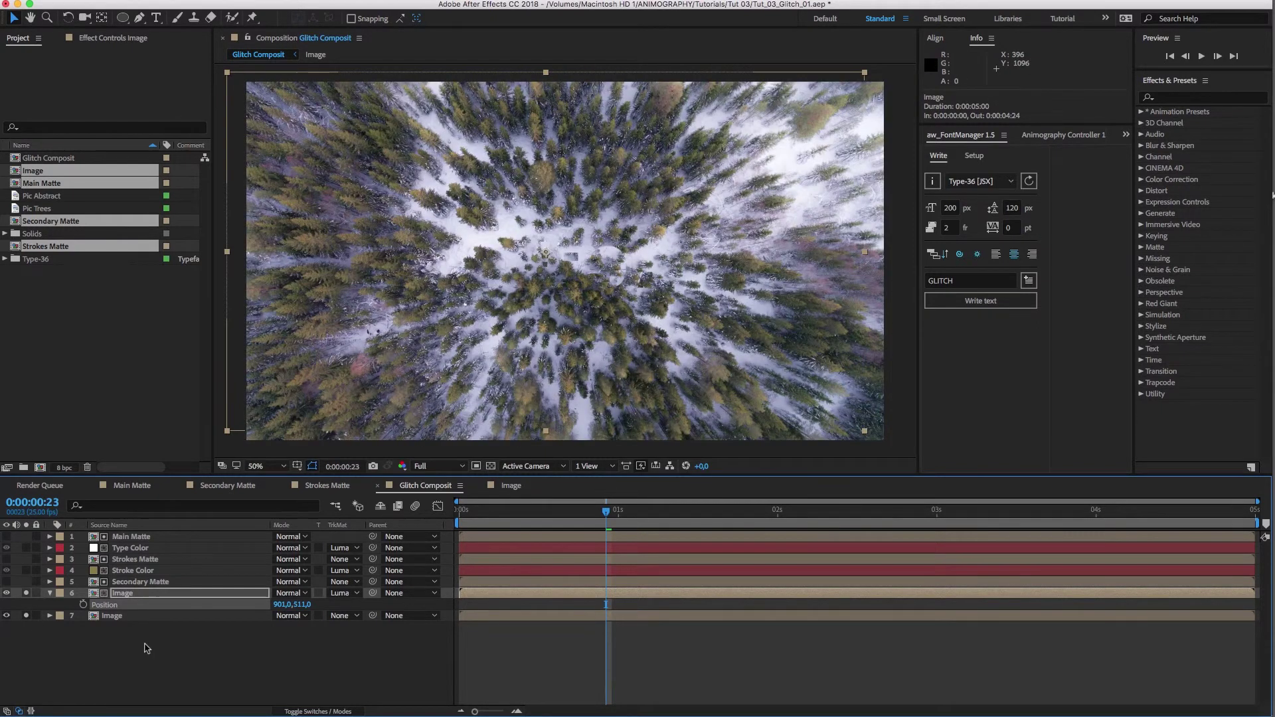
Trim the work area to 3 seconds and play a preview
left_click_drag(1257, 524, 943, 518)
left_click(1201, 55)
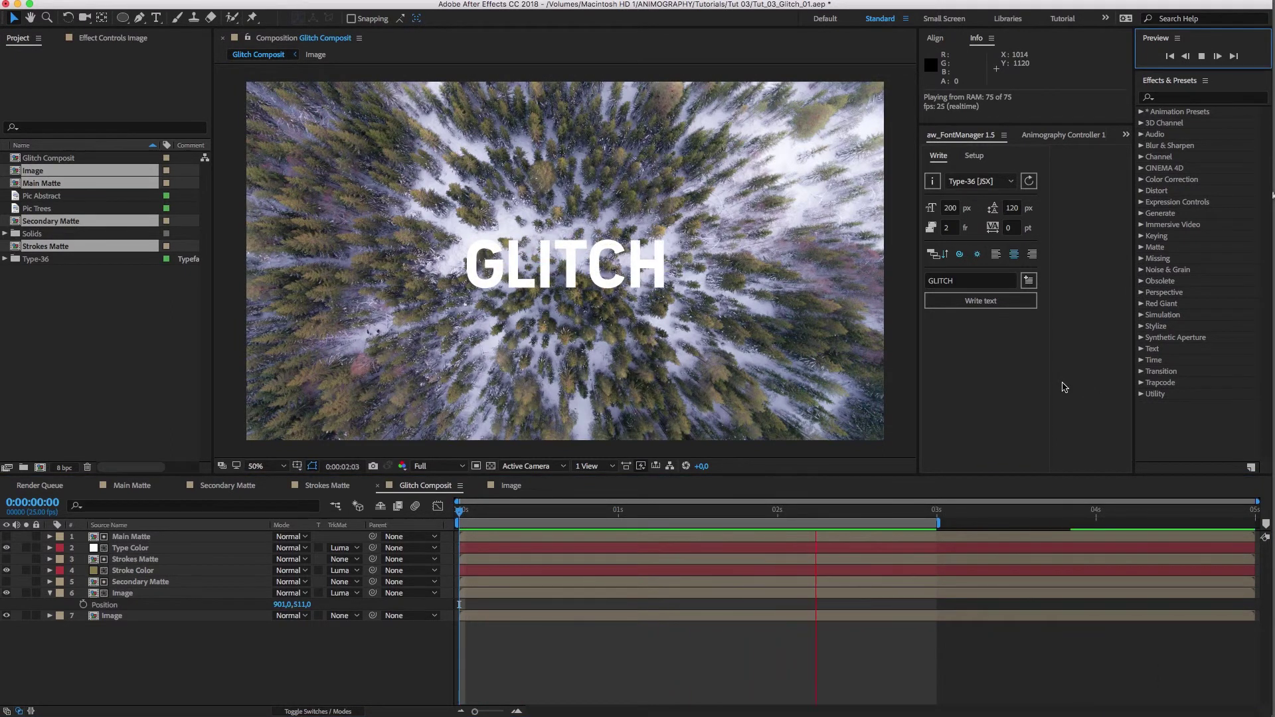
left_click(900, 425)
left_click(126, 594)
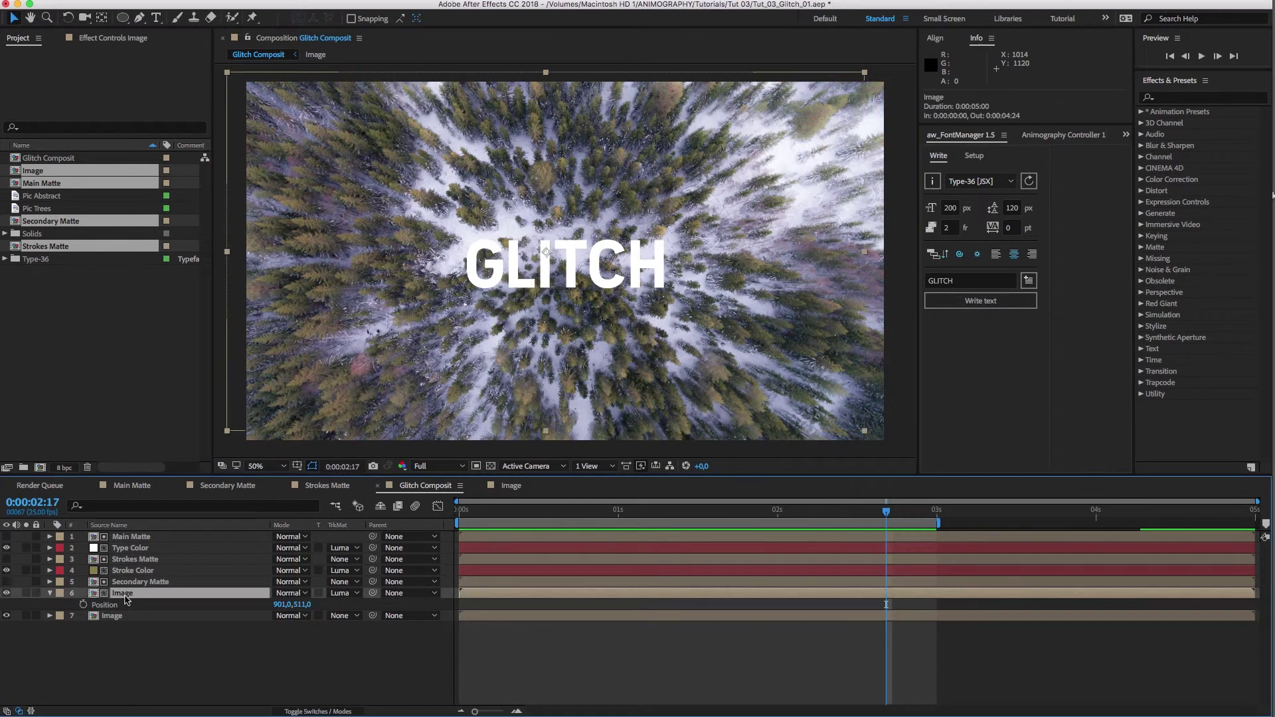
Duplicate the Image copy and add a Strokes Matte copy below it scaled to 300%
key("super+d")
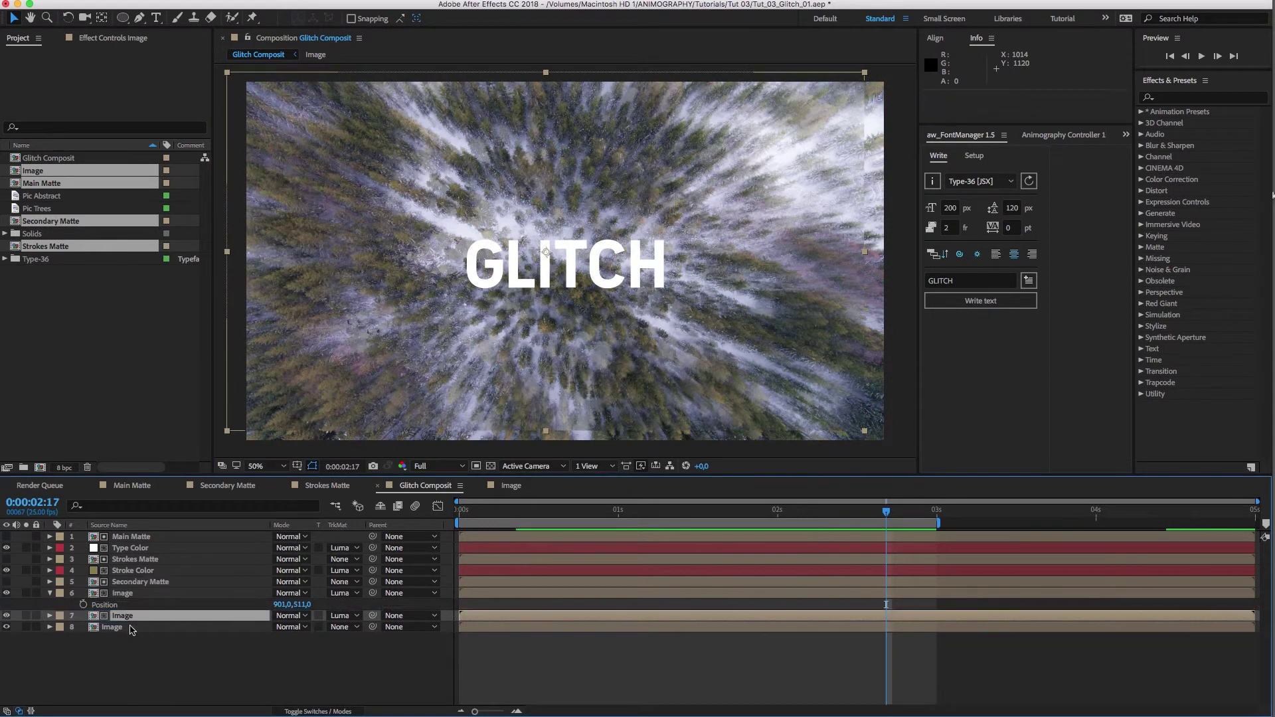
left_click(131, 560)
key("super+d")
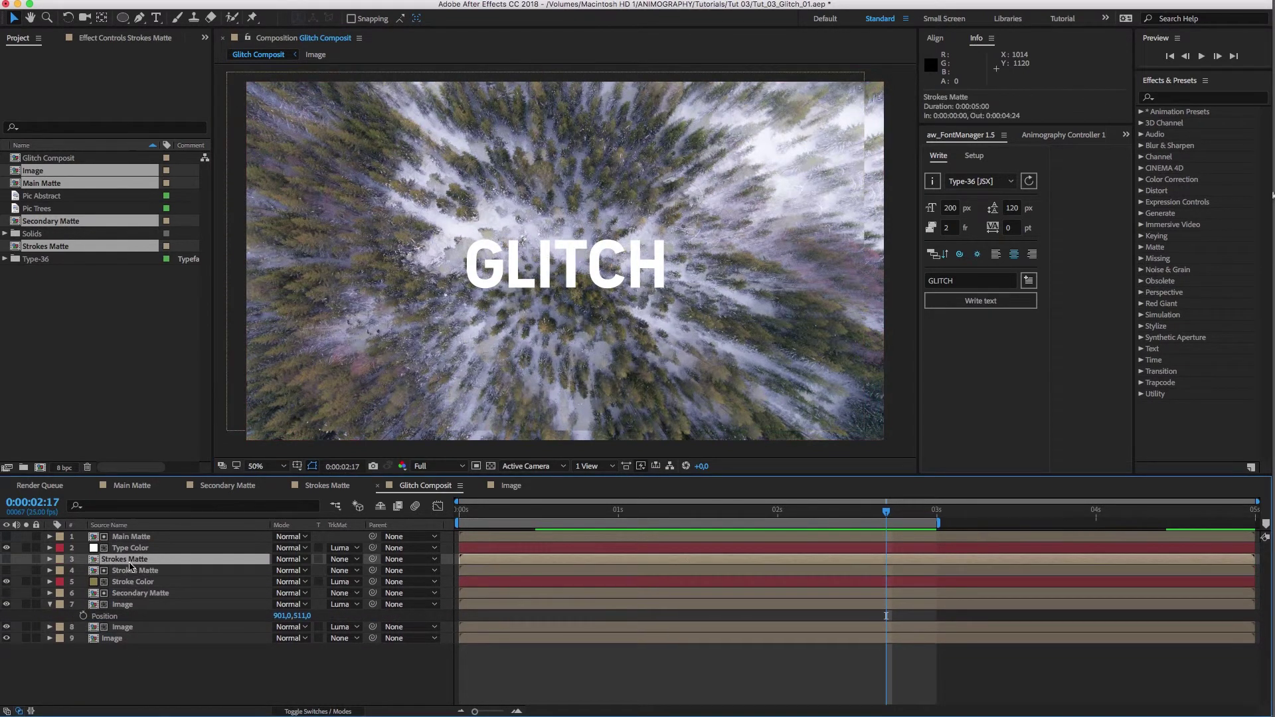
left_click_drag(133, 562, 137, 618)
key("s")
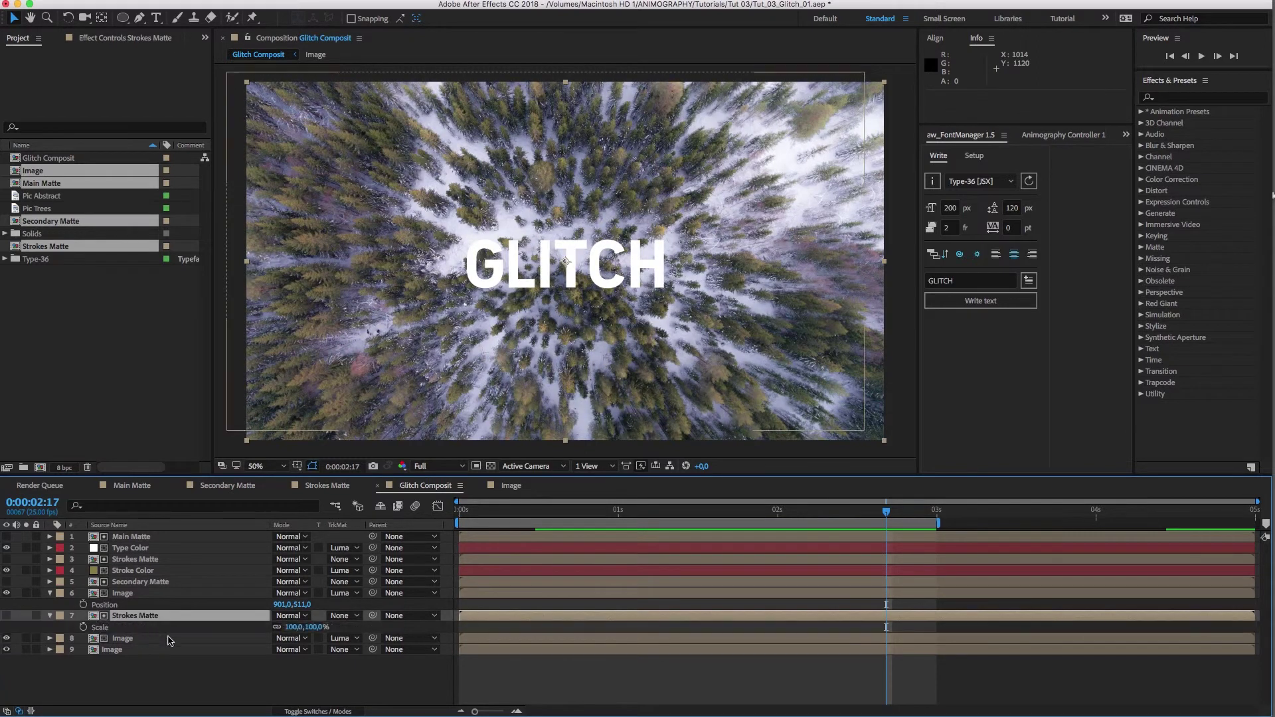
left_click(296, 628)
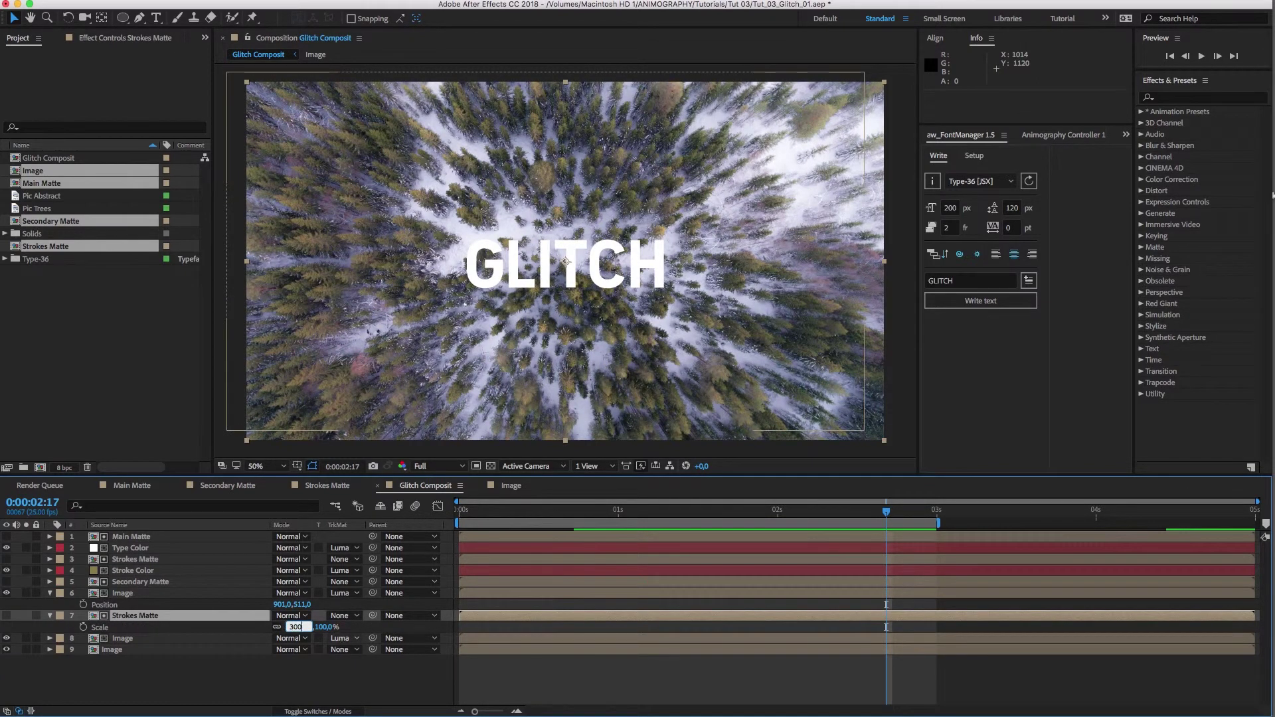
key("Return")
Set the lower Image layer's Position to 960,540 and Rotation to 180°
left_click(152, 639)
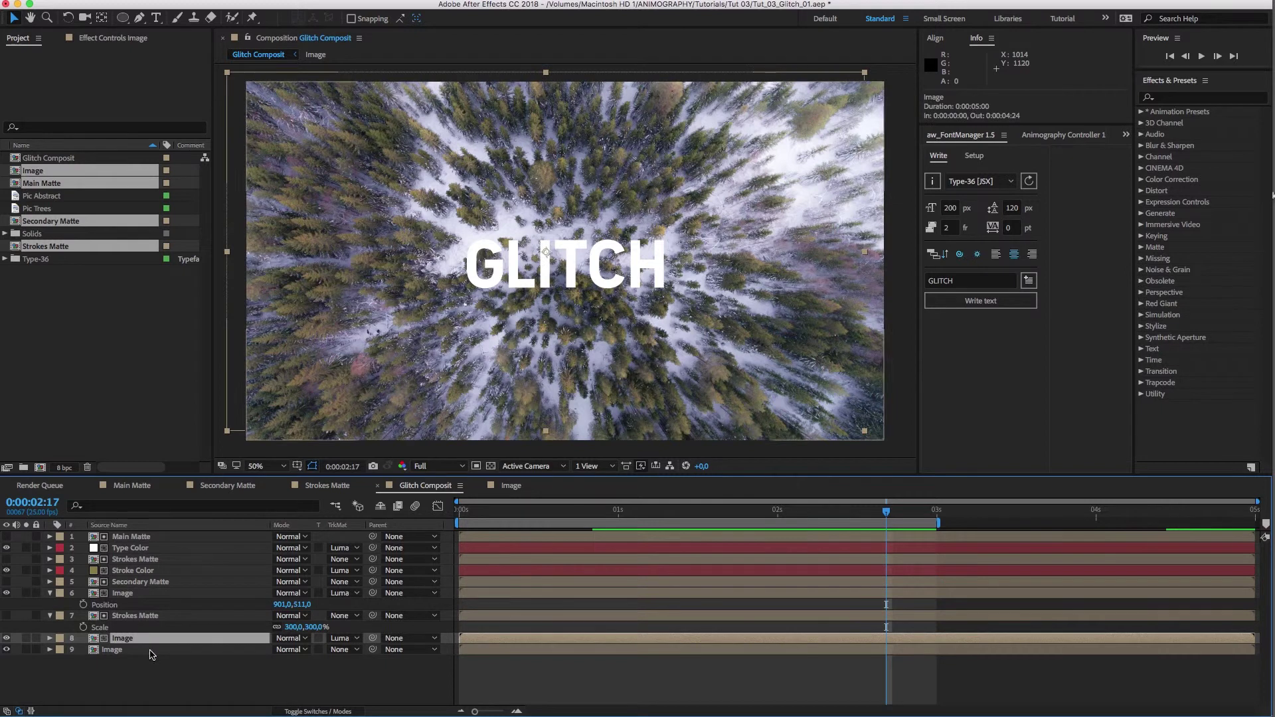
key("p")
key("shift+r")
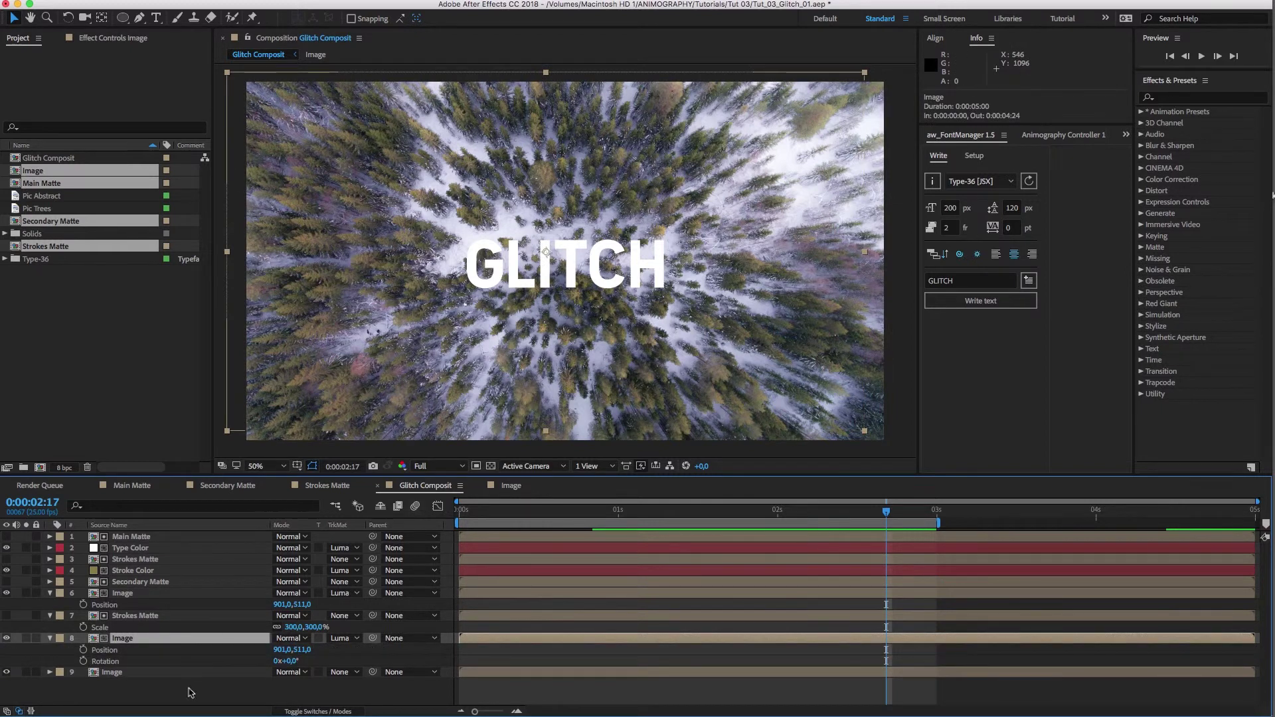
left_click(285, 651)
type("960")
key("Tab")
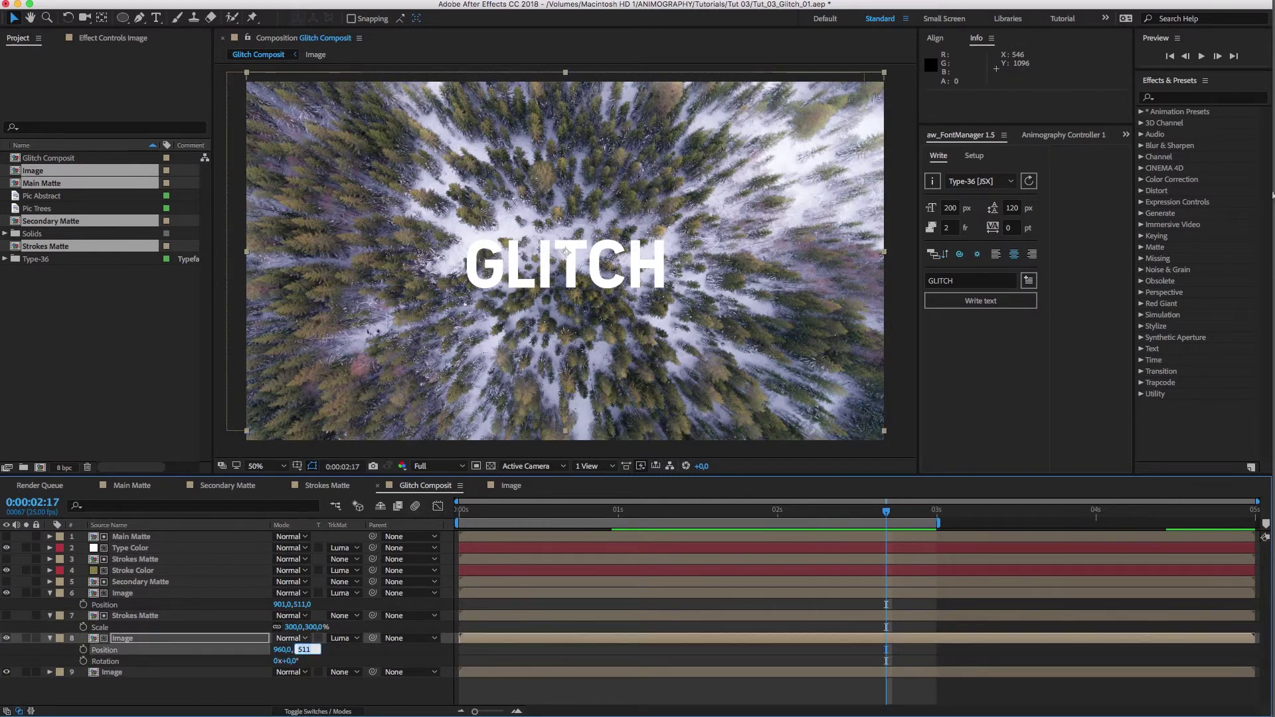
key("Tab")
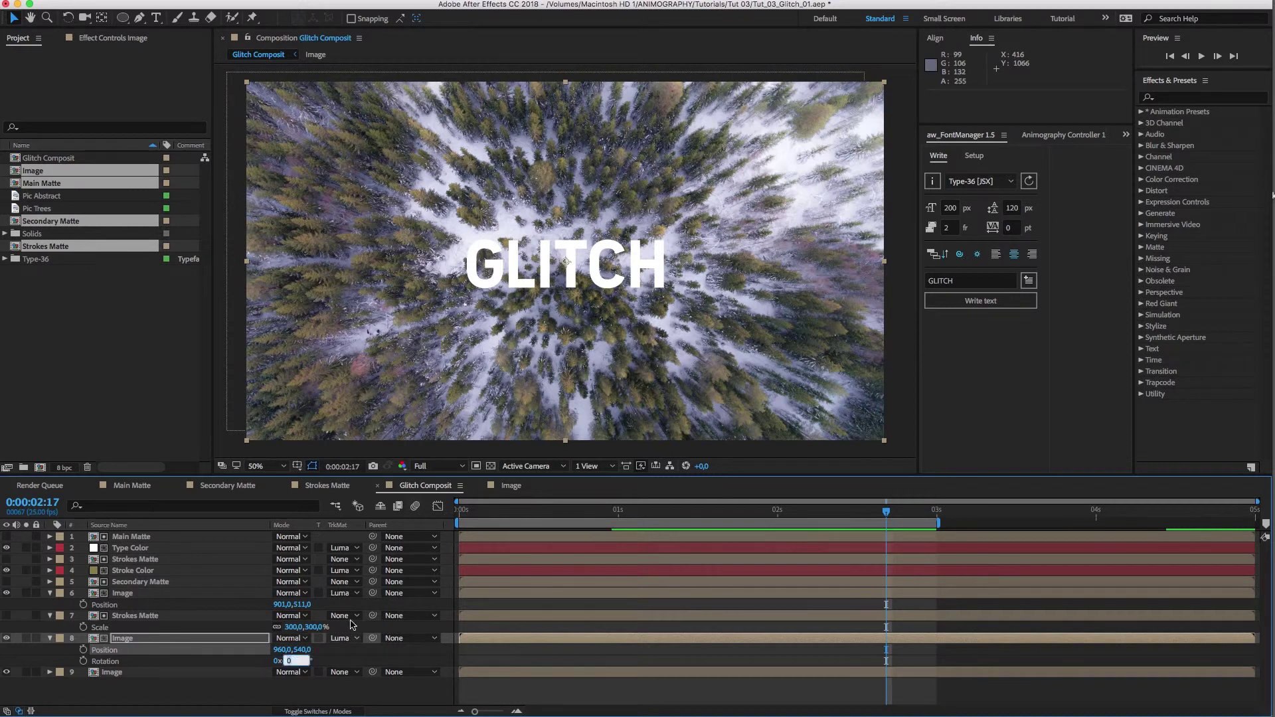
key("Return")
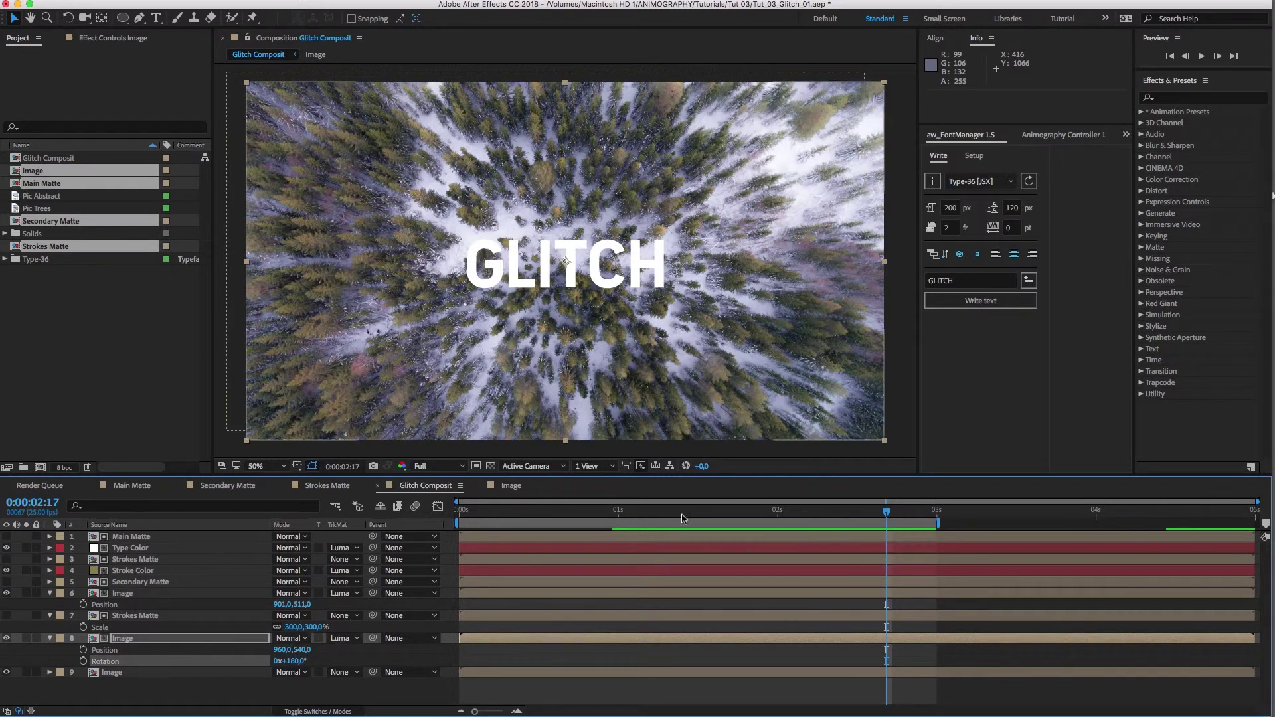
Solo the rotated Image layer at 1 second 5 frames, then preview from the start
left_click(26, 638)
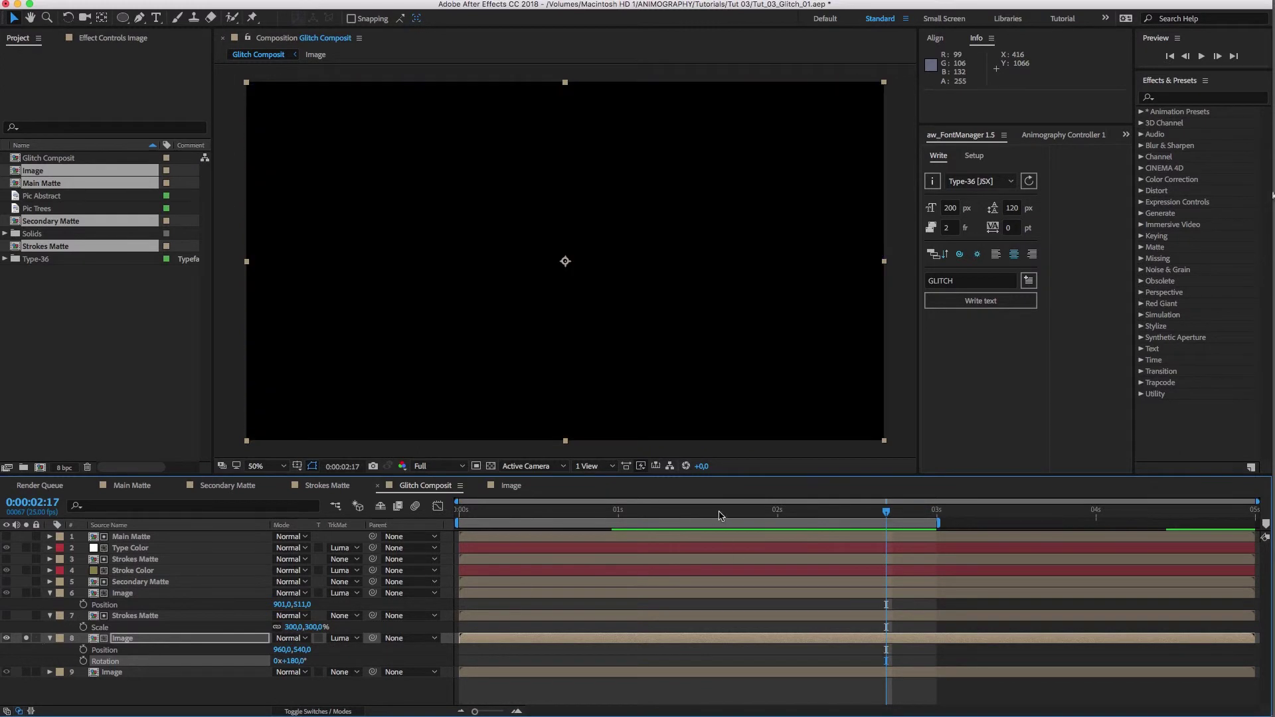
left_click_drag(719, 511, 650, 511)
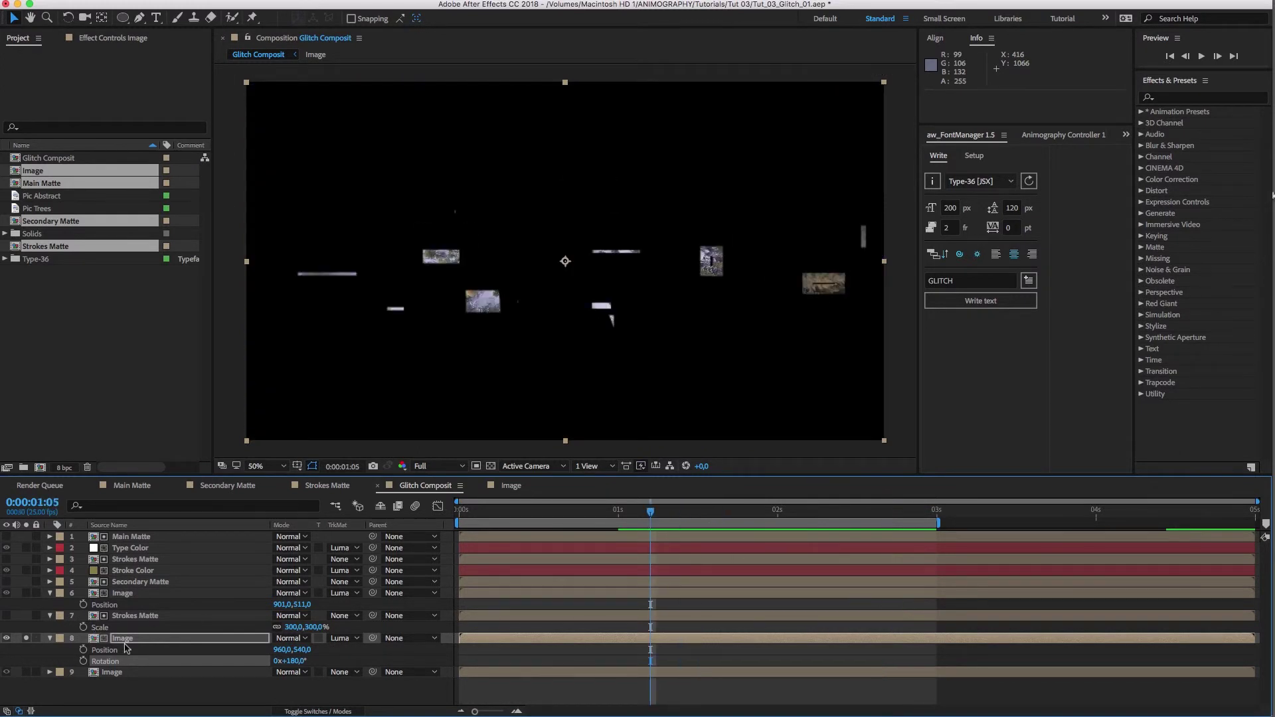
left_click(313, 711)
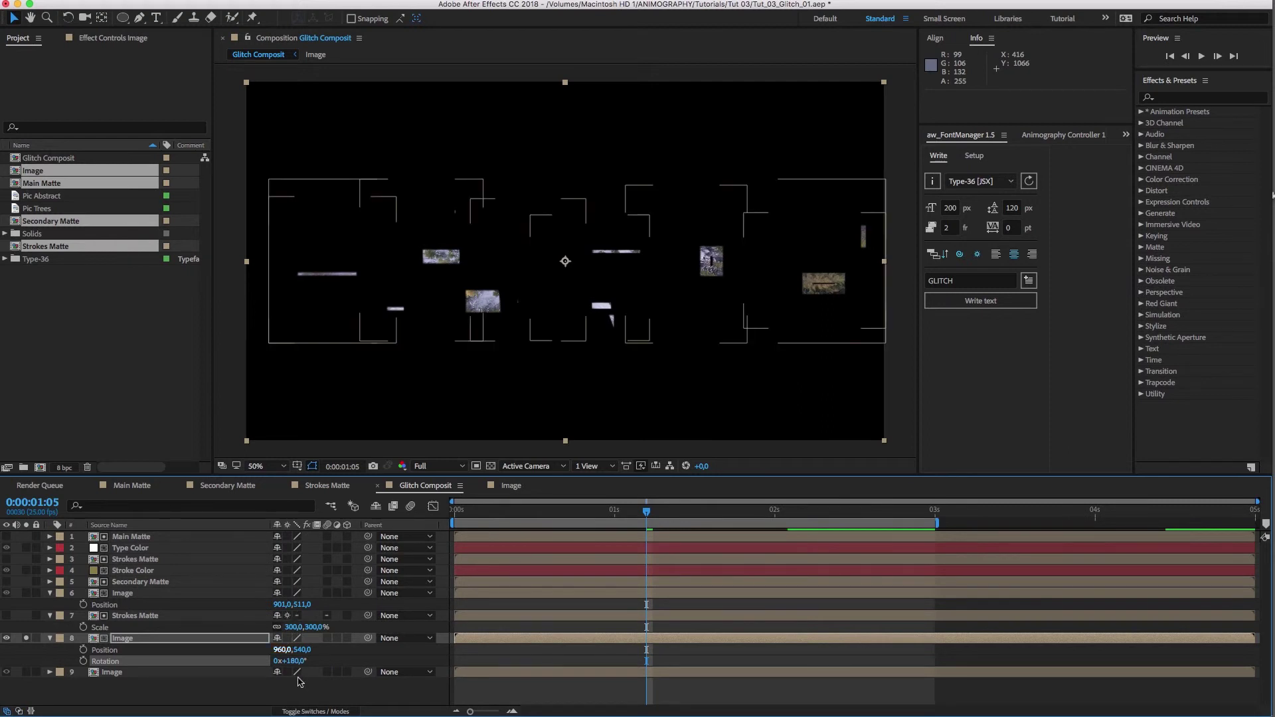
left_click(330, 710)
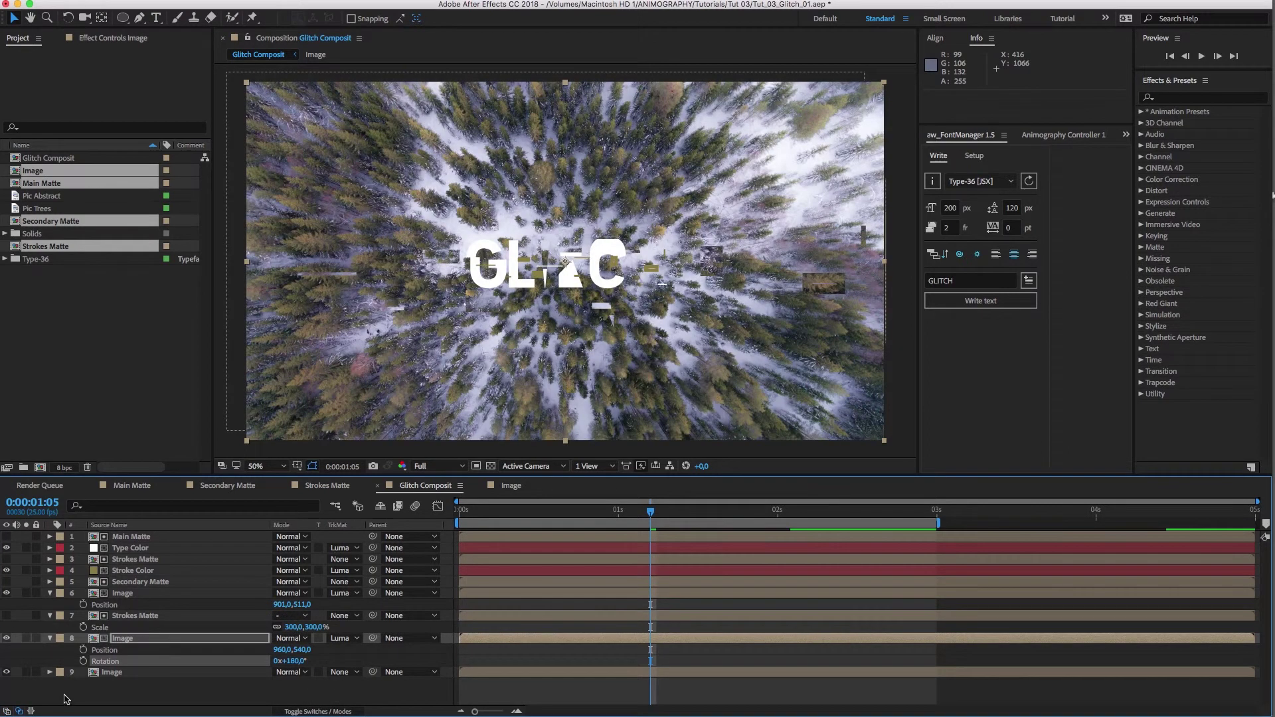
left_click(1170, 57)
left_click(1201, 56)
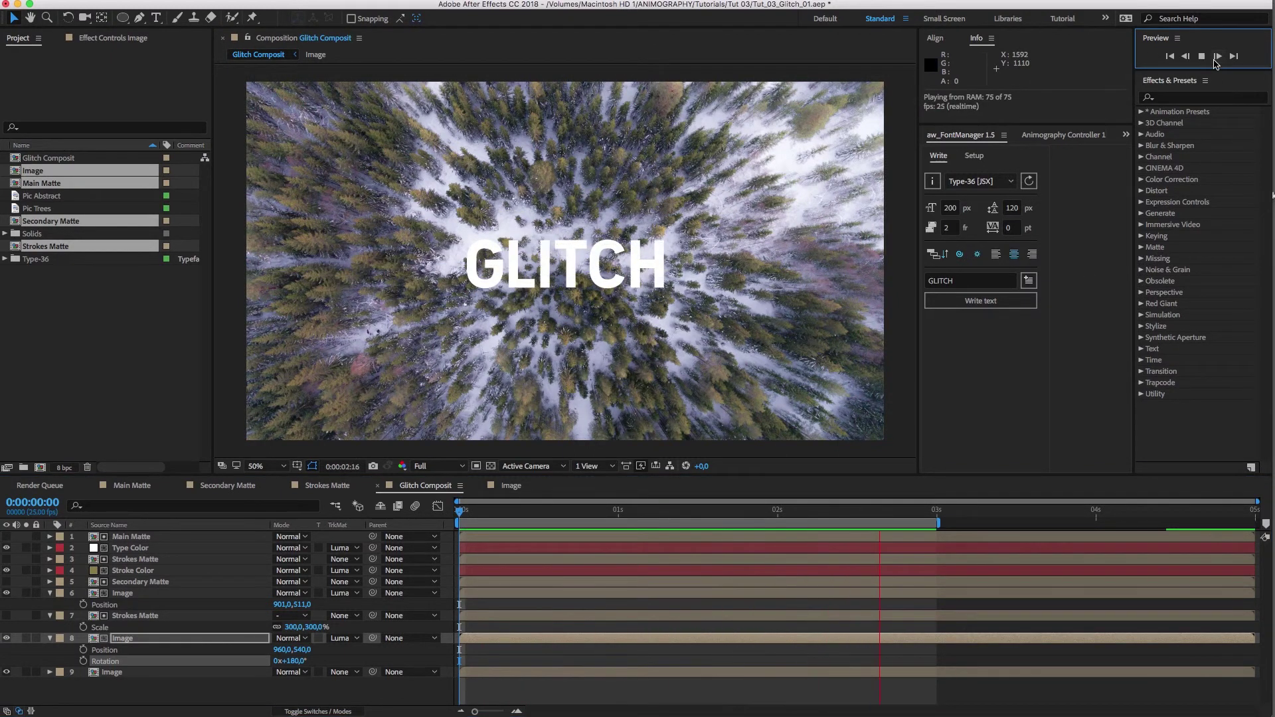
Keyframe the Pic Trees Scale in the Image comp from 50% upward and preview it
left_click(1216, 57)
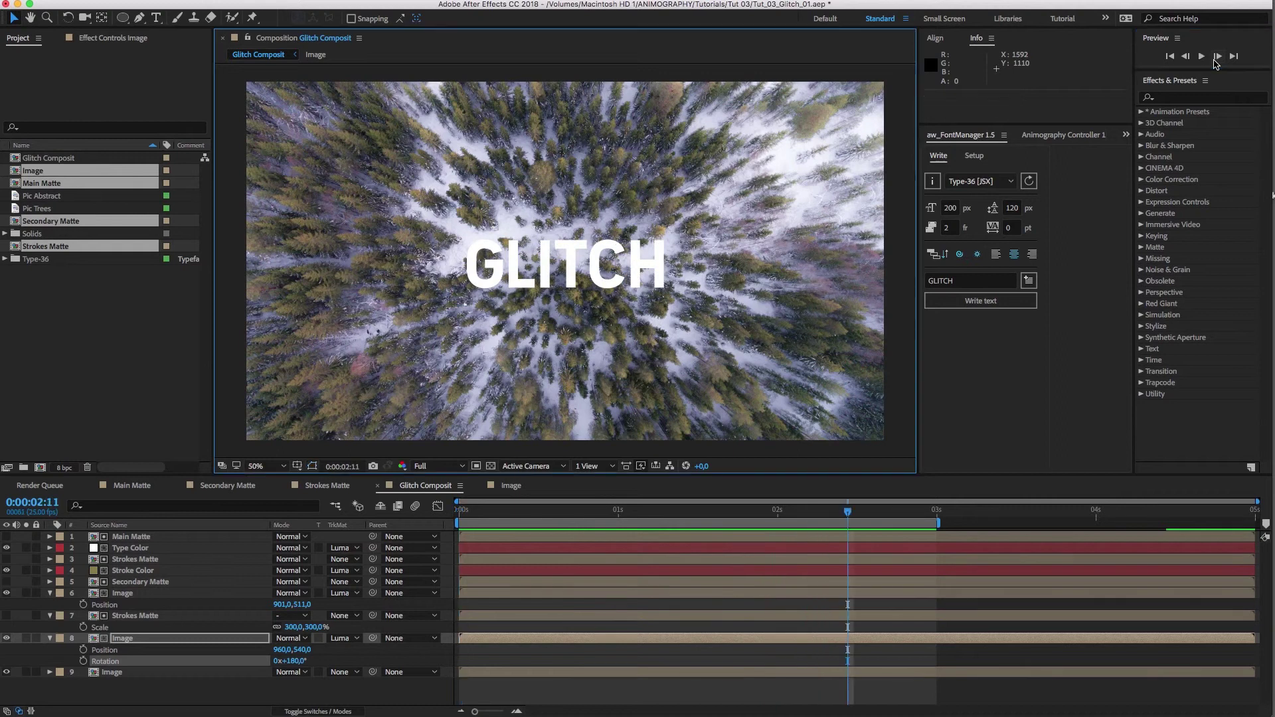
left_click(511, 486)
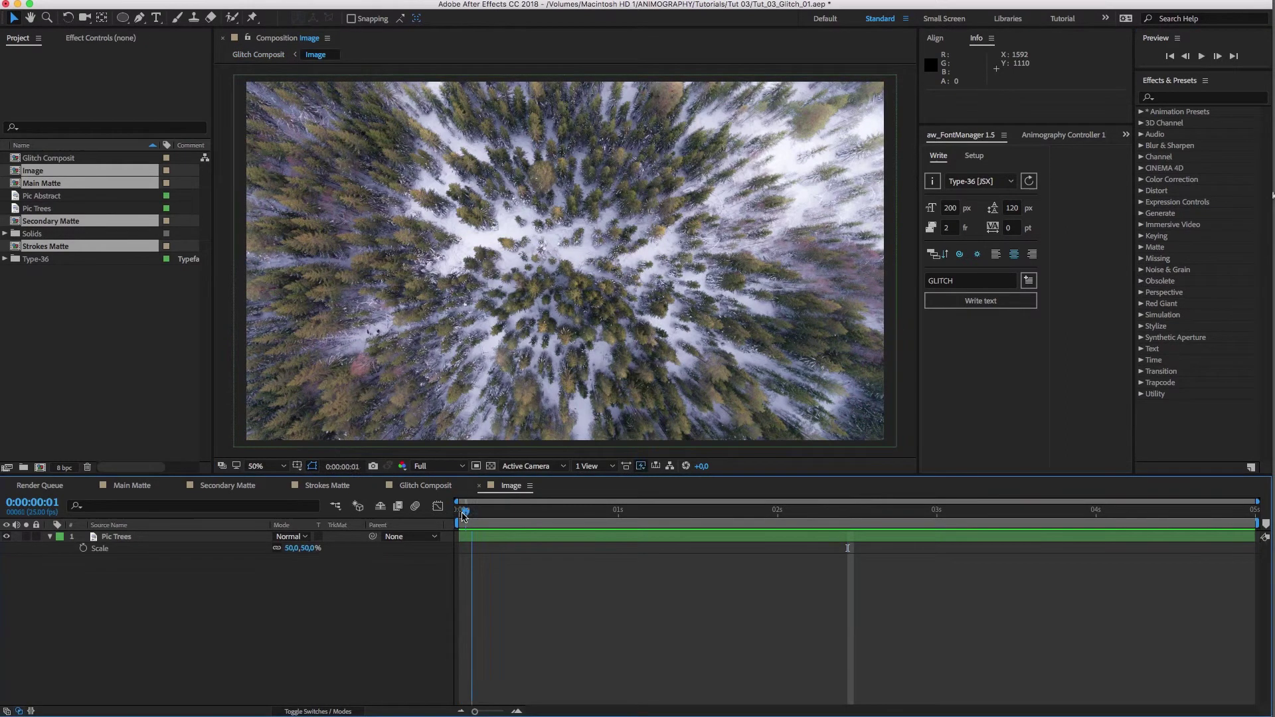
left_click(83, 548)
key("End")
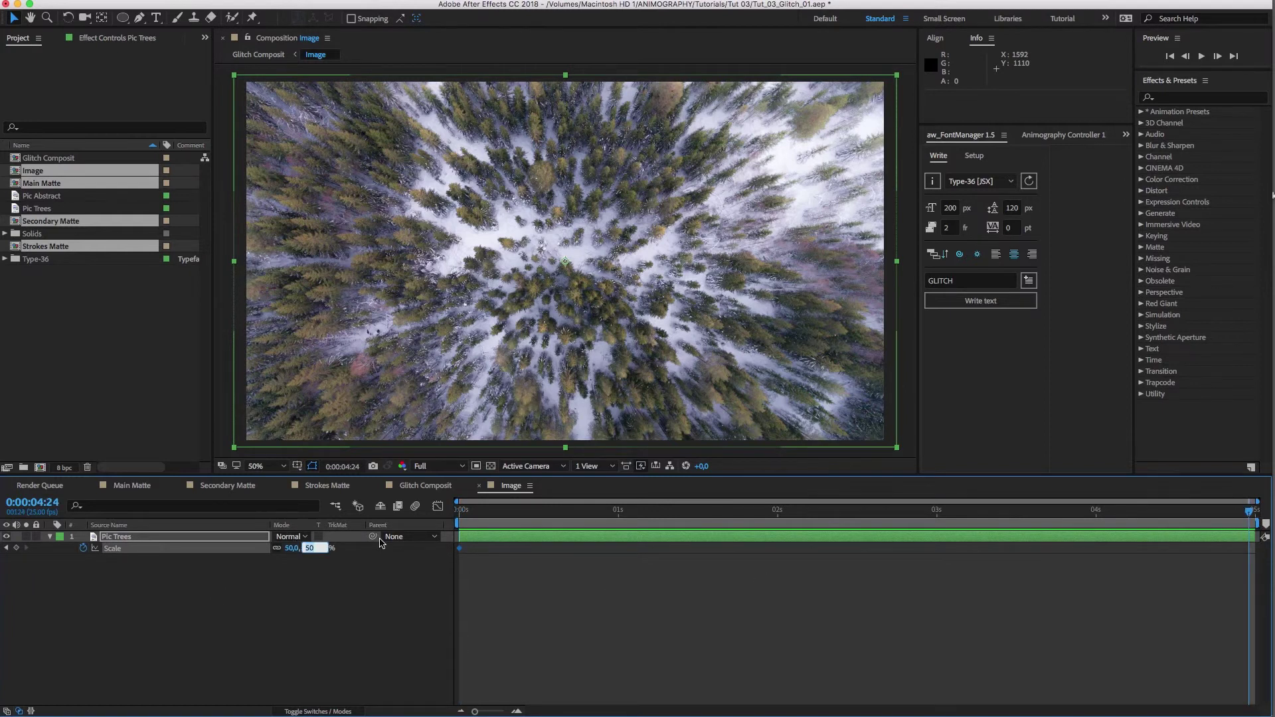
key("Return")
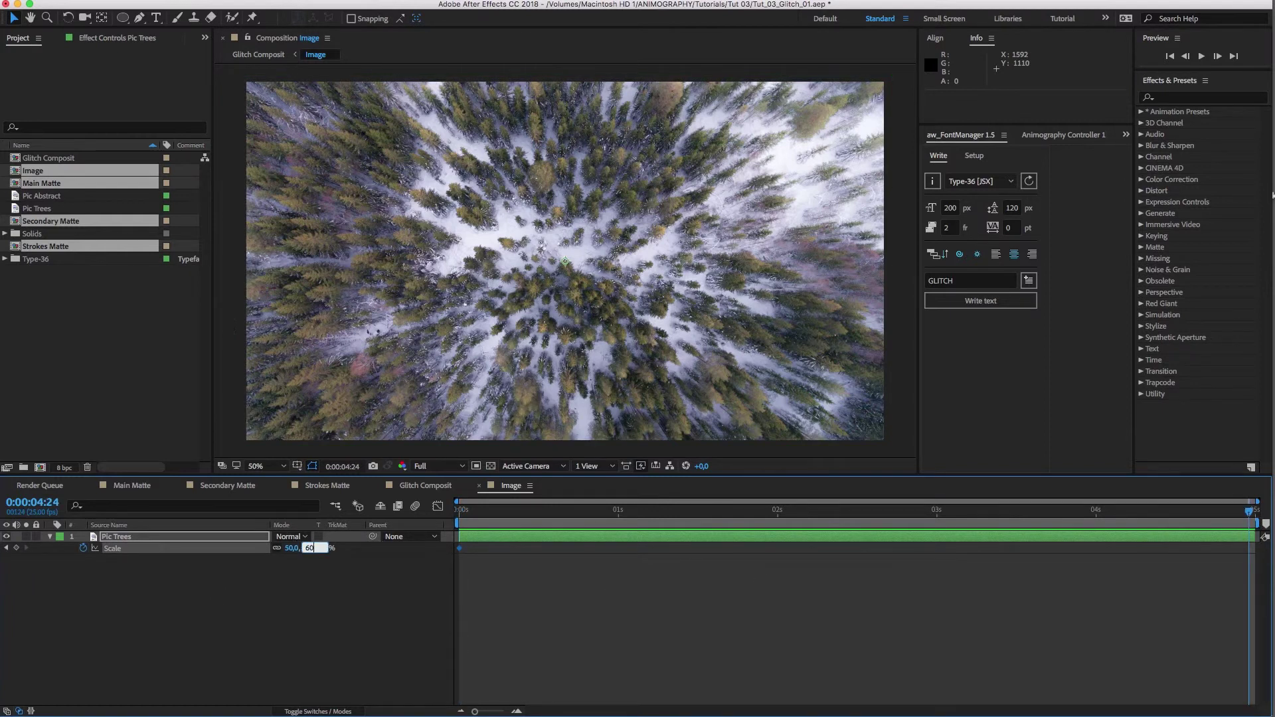
left_click(425, 485)
key("space")
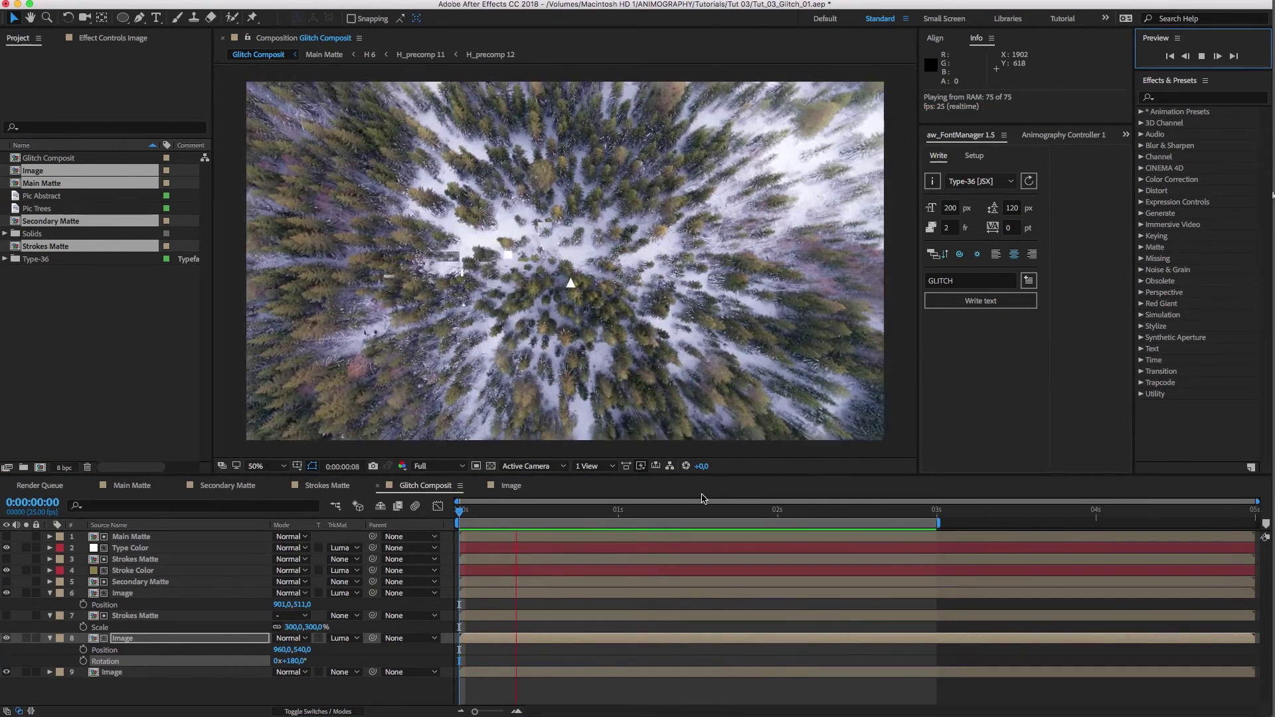
key("space")
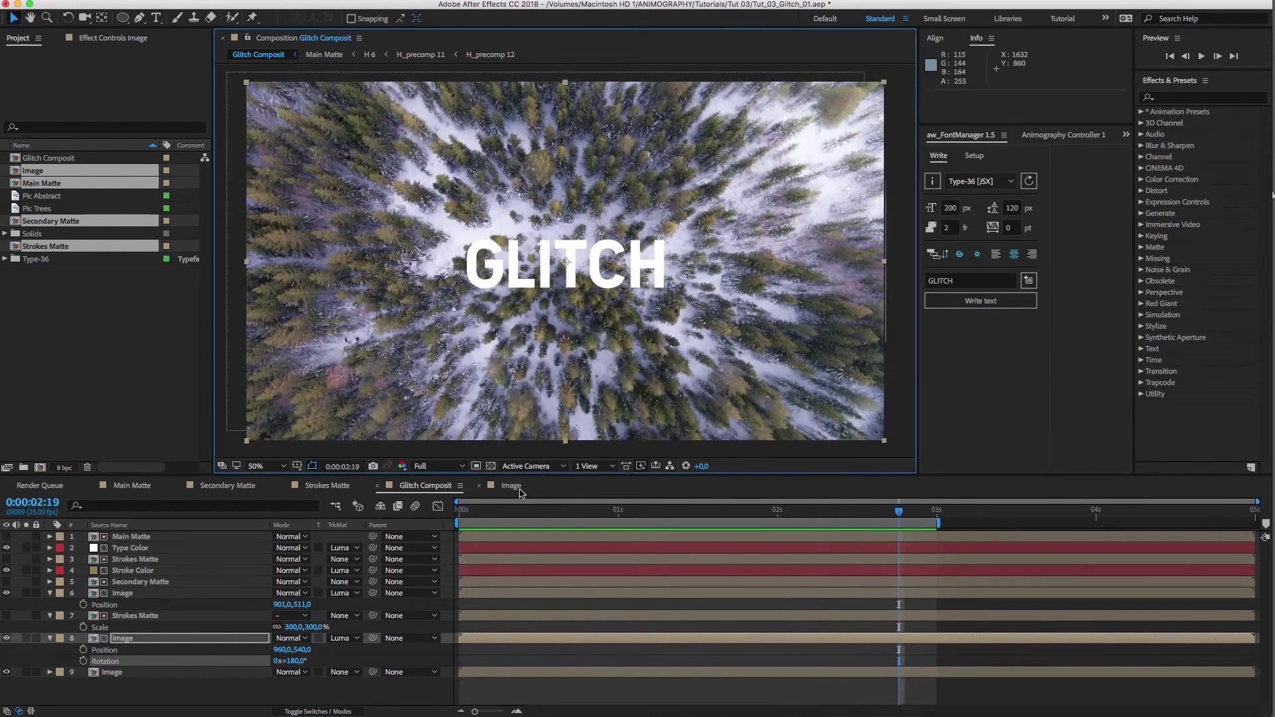
Add Pic Abstract as the top layer of the Image comp
left_click(511, 485)
left_click(44, 294)
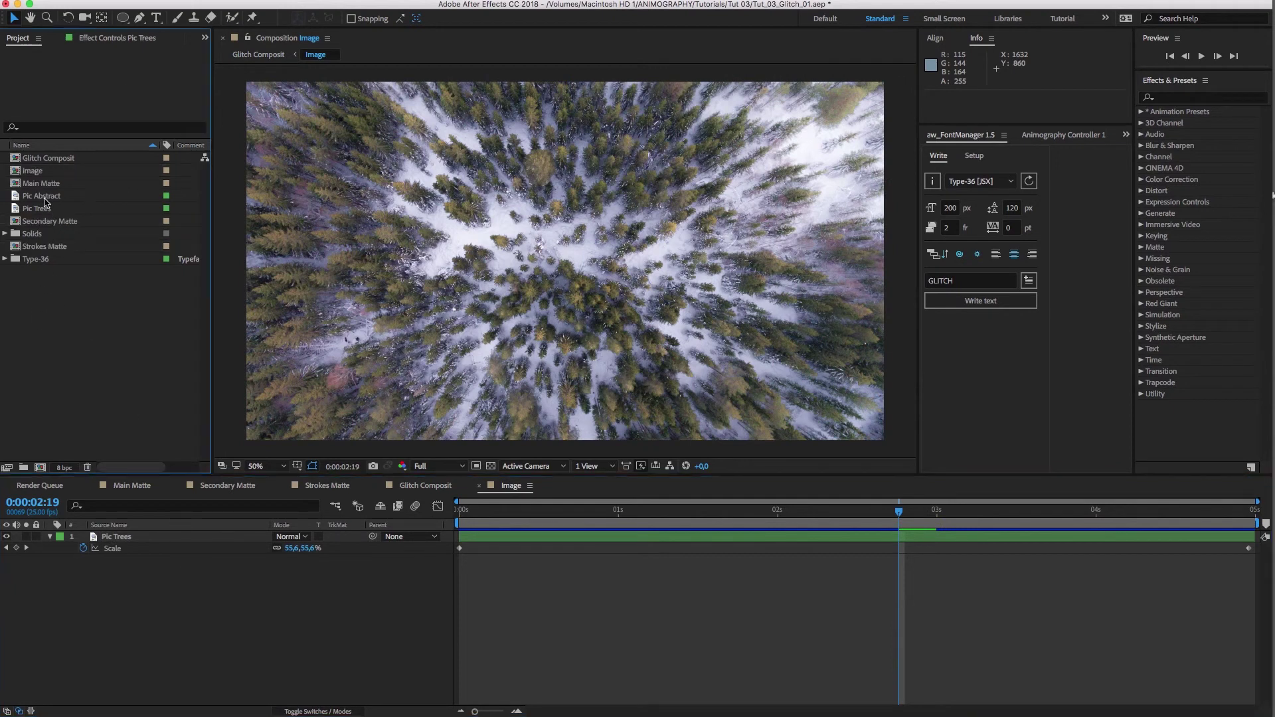
left_click_drag(45, 197, 99, 541)
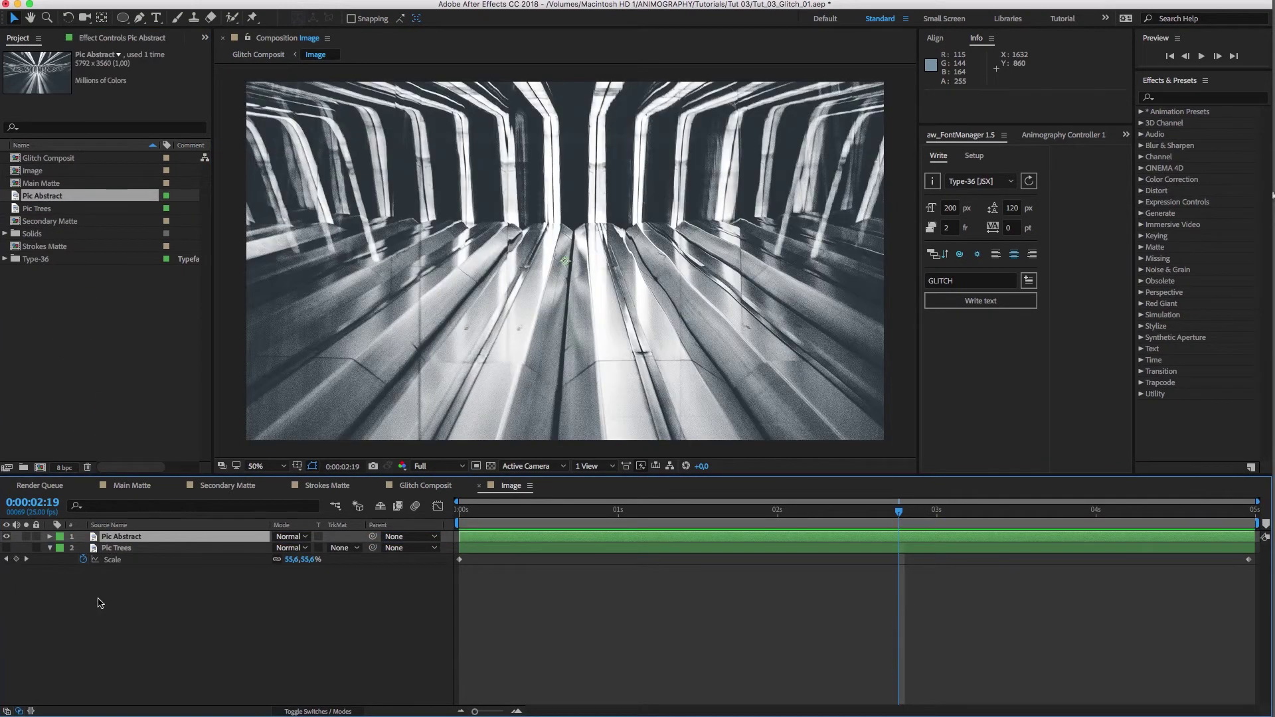
left_click(201, 624)
left_click(108, 525)
left_click(202, 536)
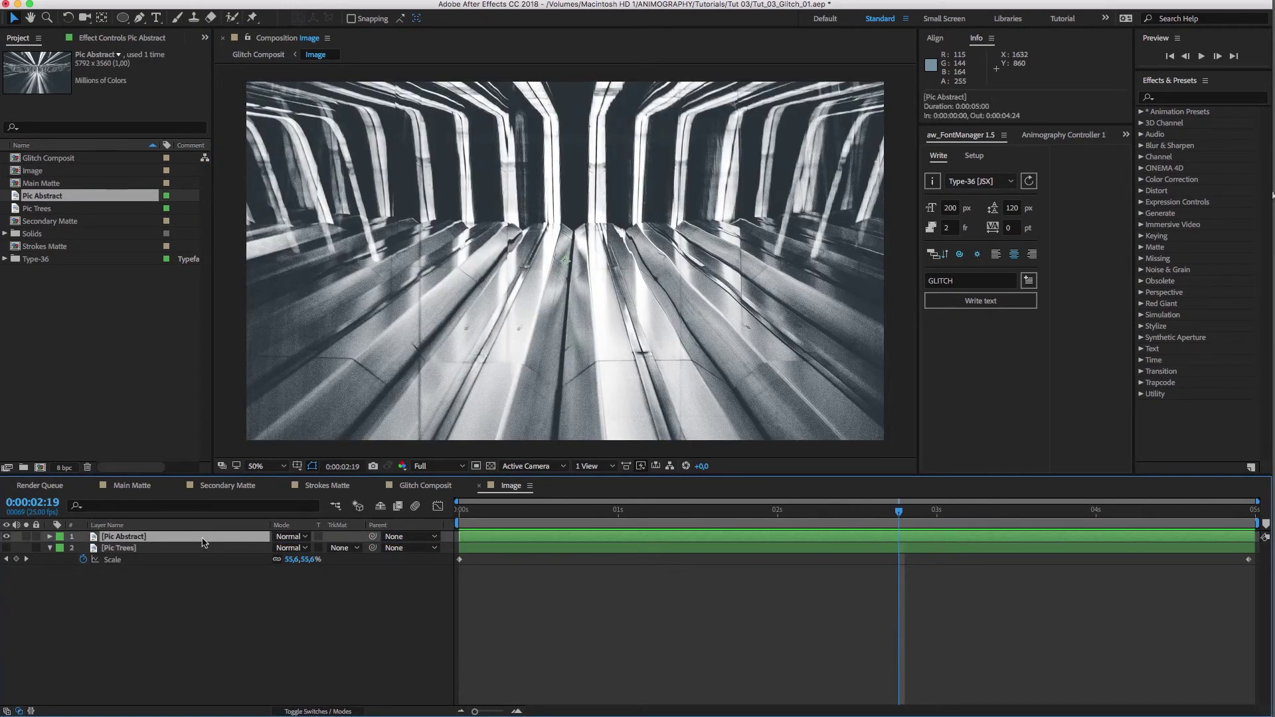
Apply Curves to Pic Abstract and darken it by pulling in the black point
left_click(1182, 98)
type("curves")
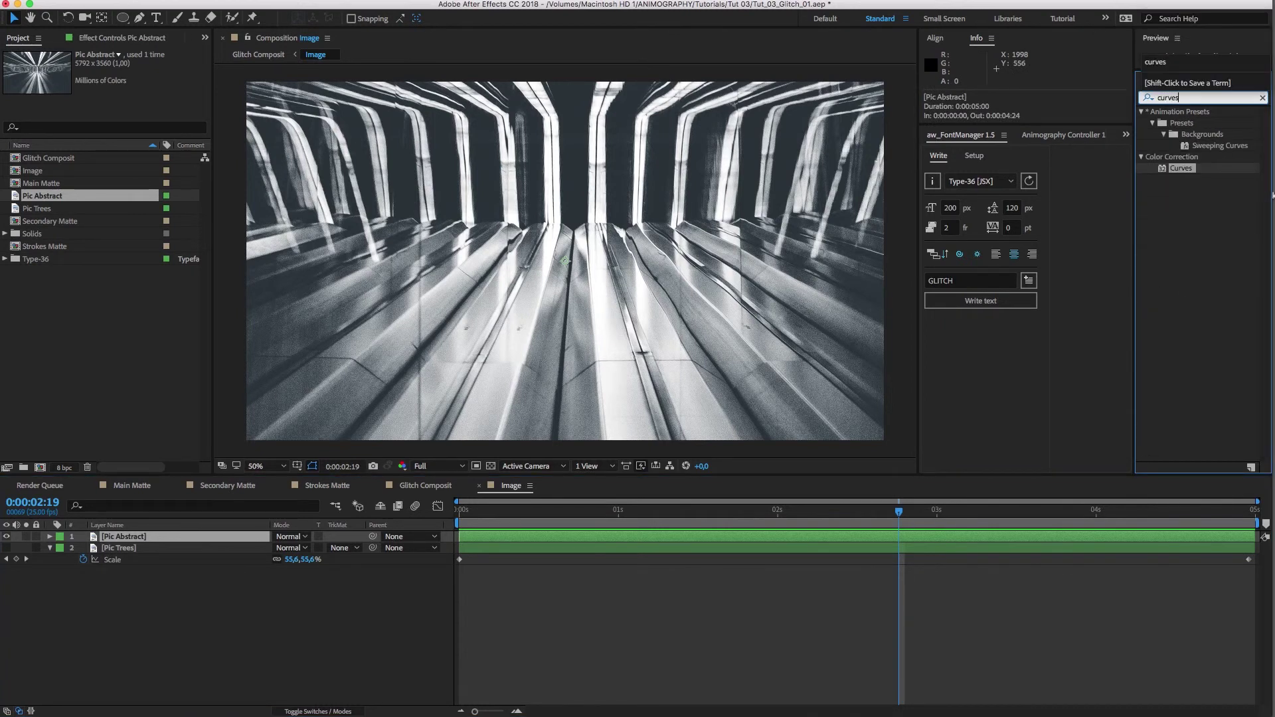
left_click_drag(1186, 169, 183, 539)
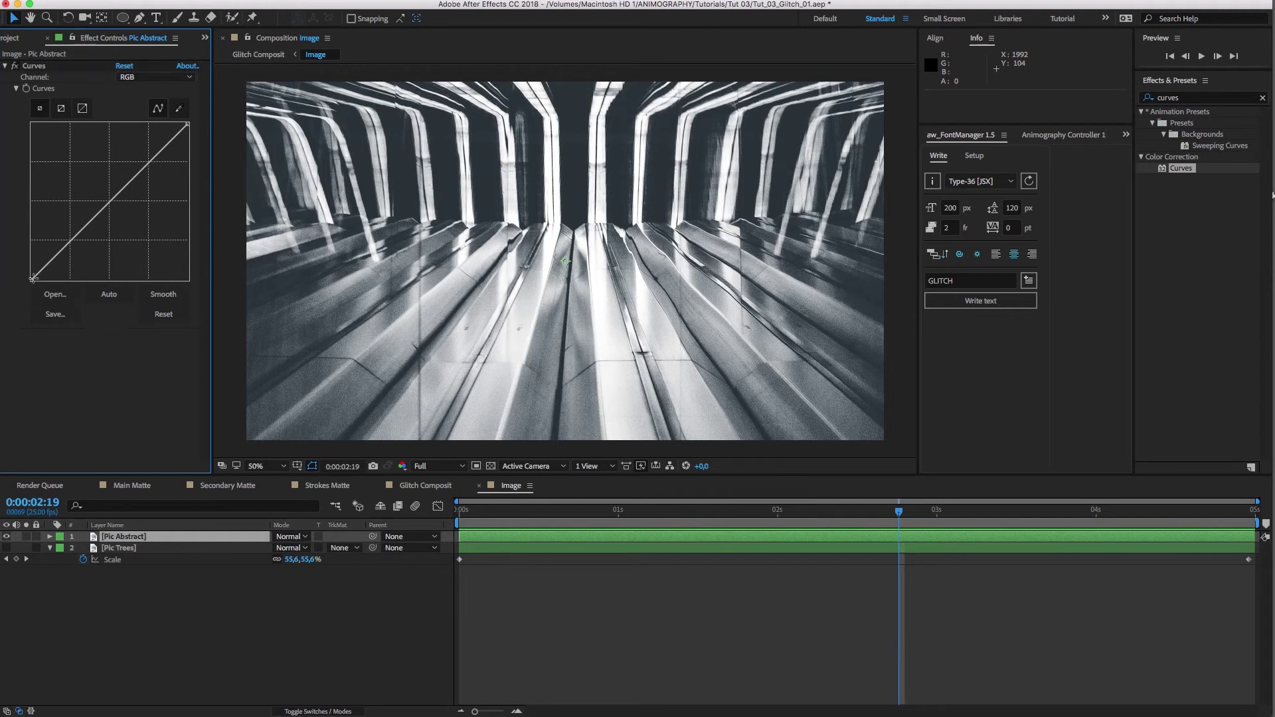
left_click_drag(32, 280, 51, 279)
left_click_drag(187, 125, 185, 143)
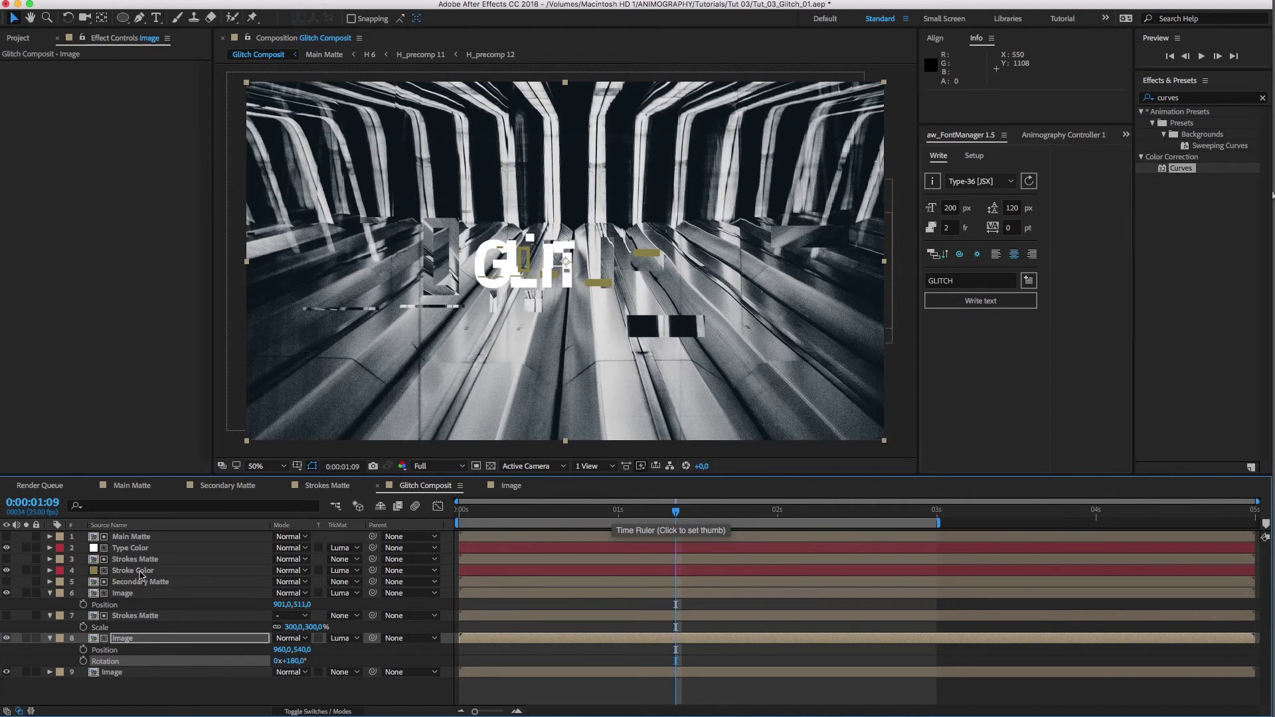
Change the Stroke Color solid's colour to black in Solid Settings
left_click(141, 573)
key("super+shift+y")
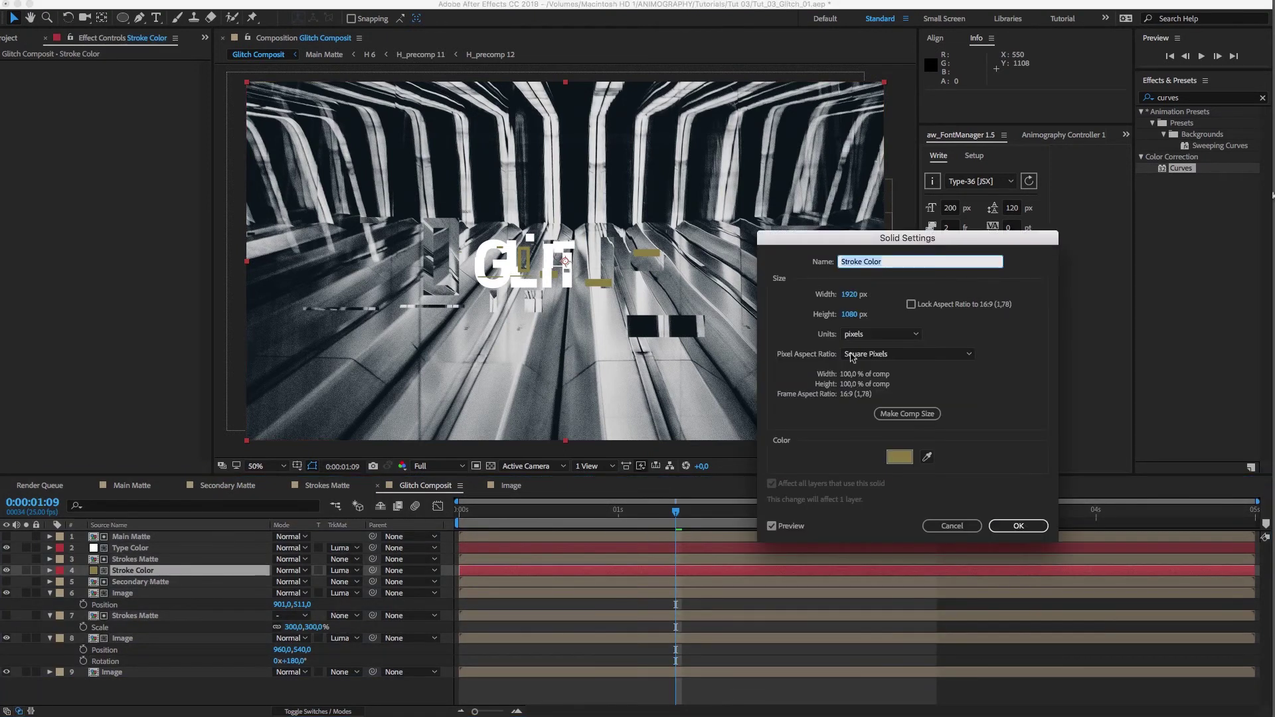
left_click(908, 460)
left_click(565, 510)
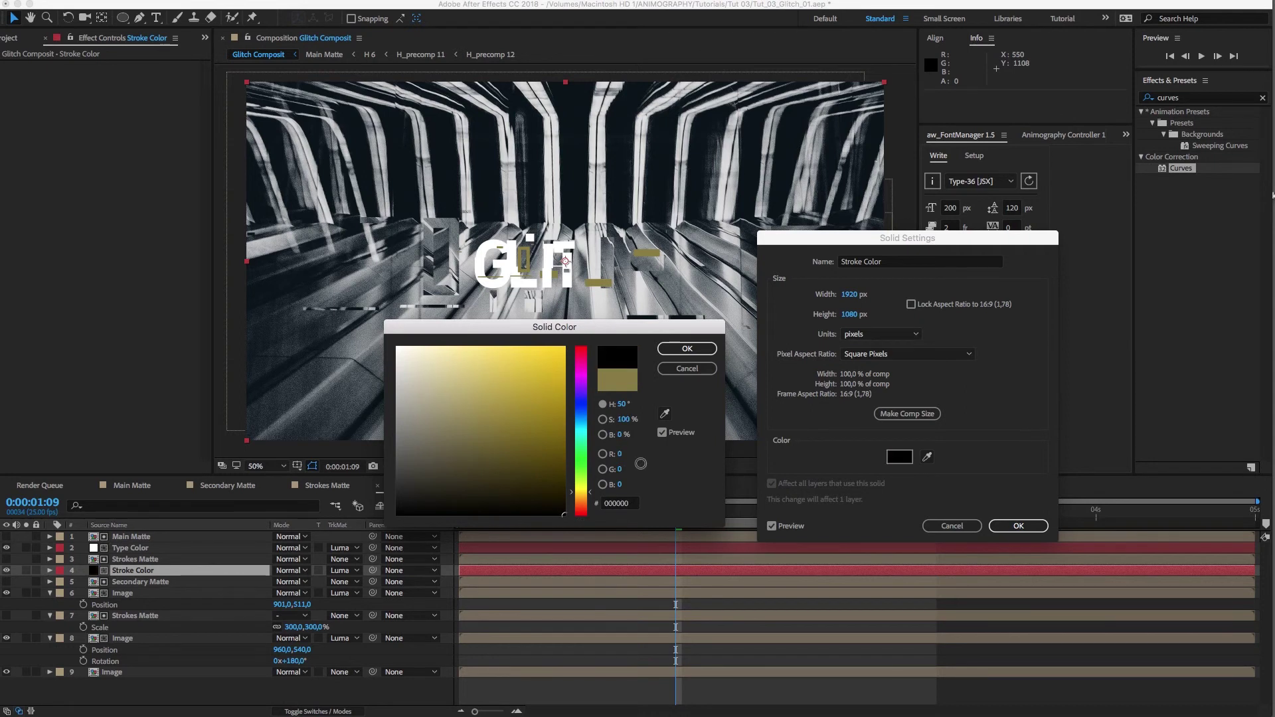
left_click(693, 354)
left_click(1016, 526)
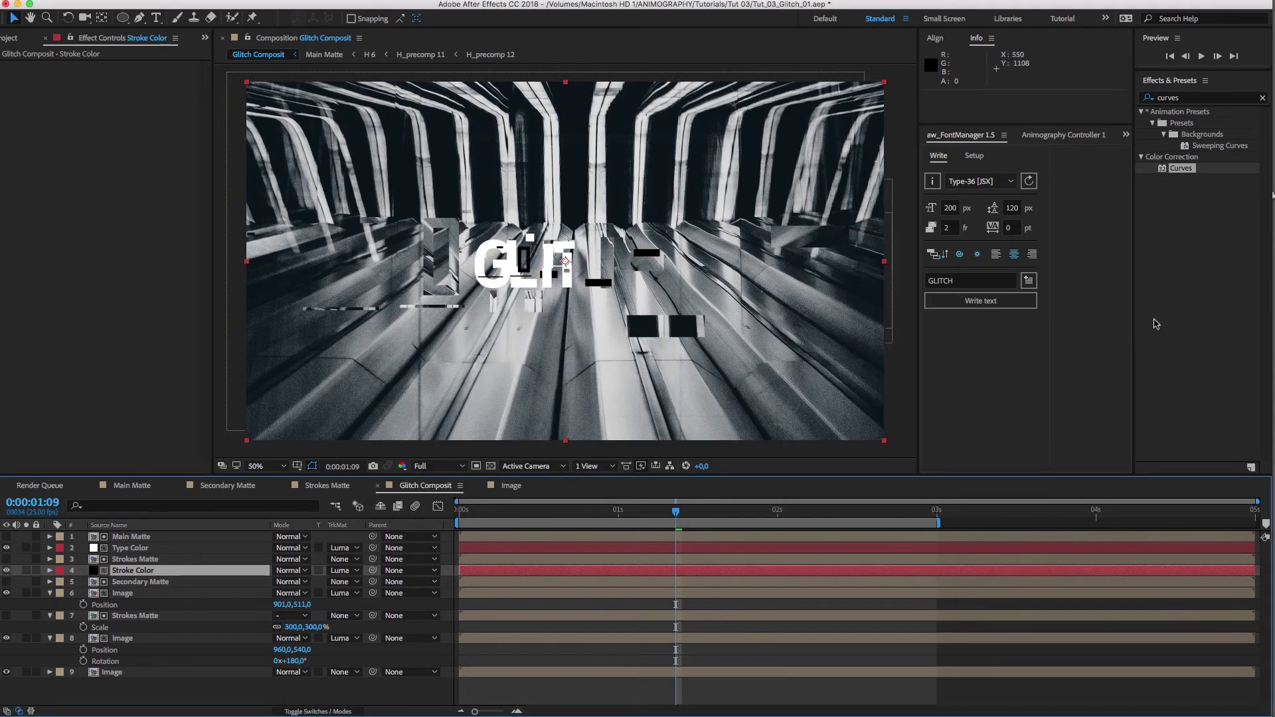
Preview Glitch Composit from the first frame
left_click(1171, 57)
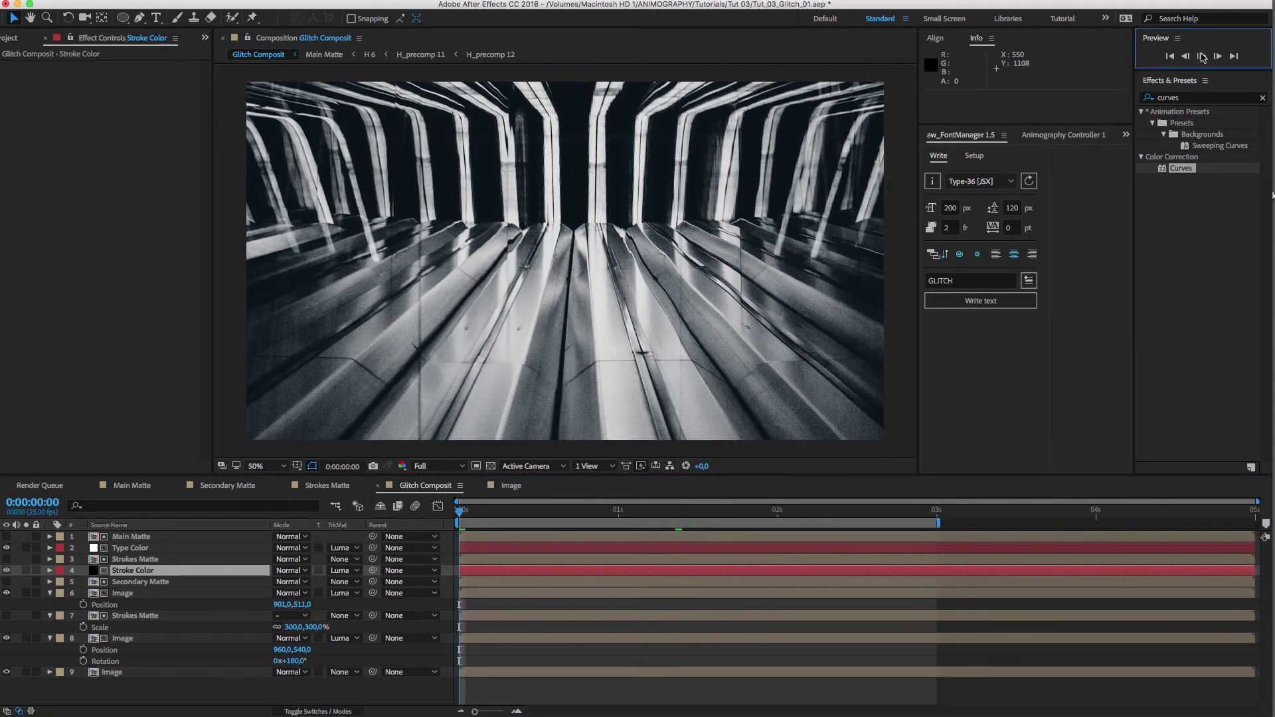
left_click(1202, 57)
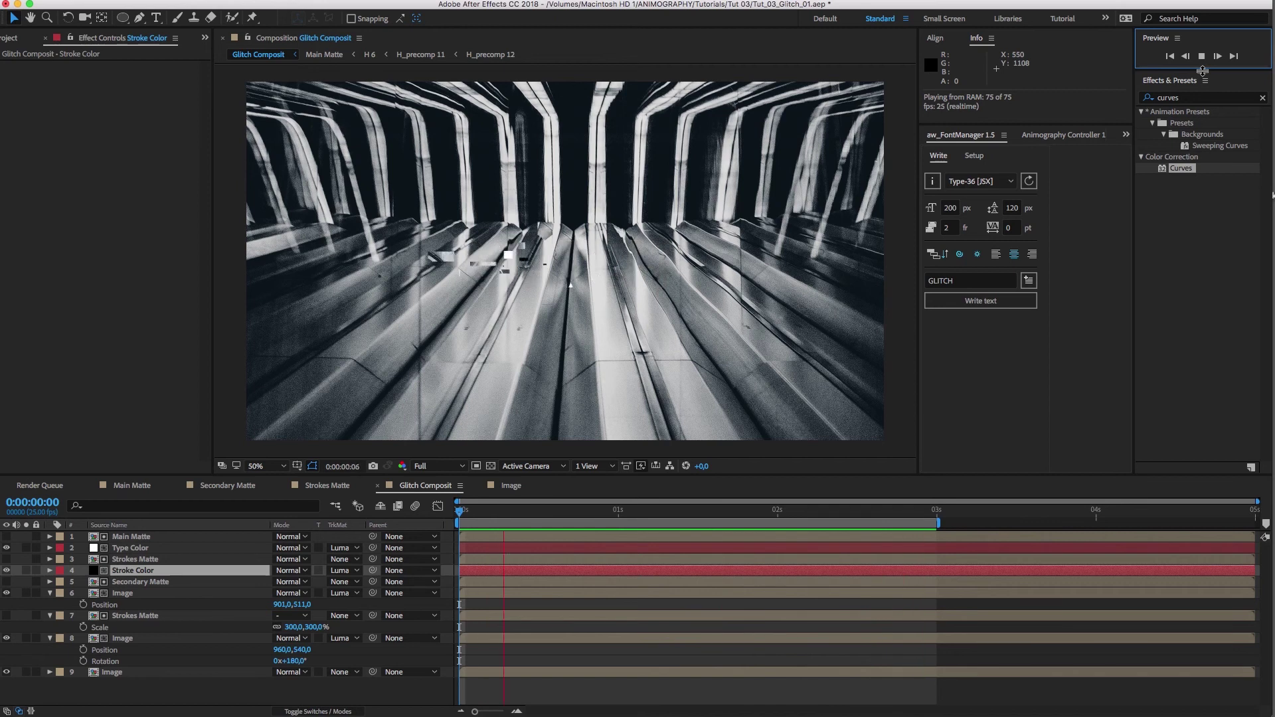
key("space")
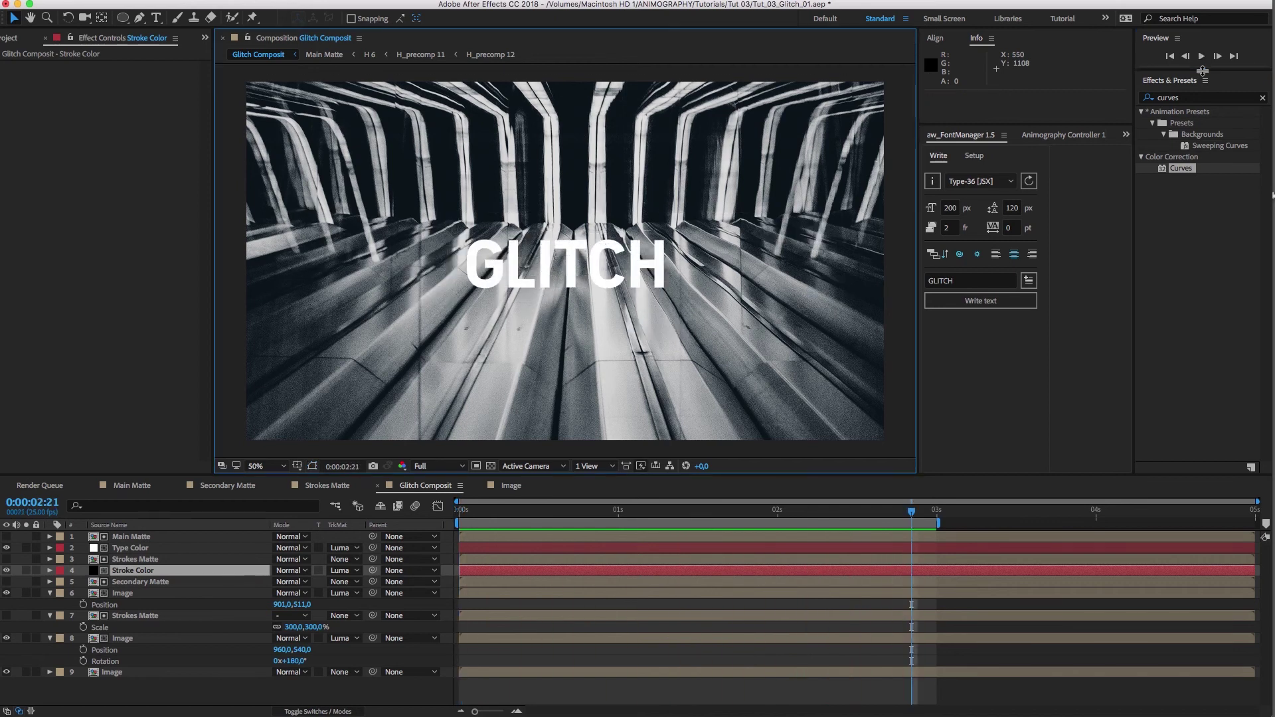